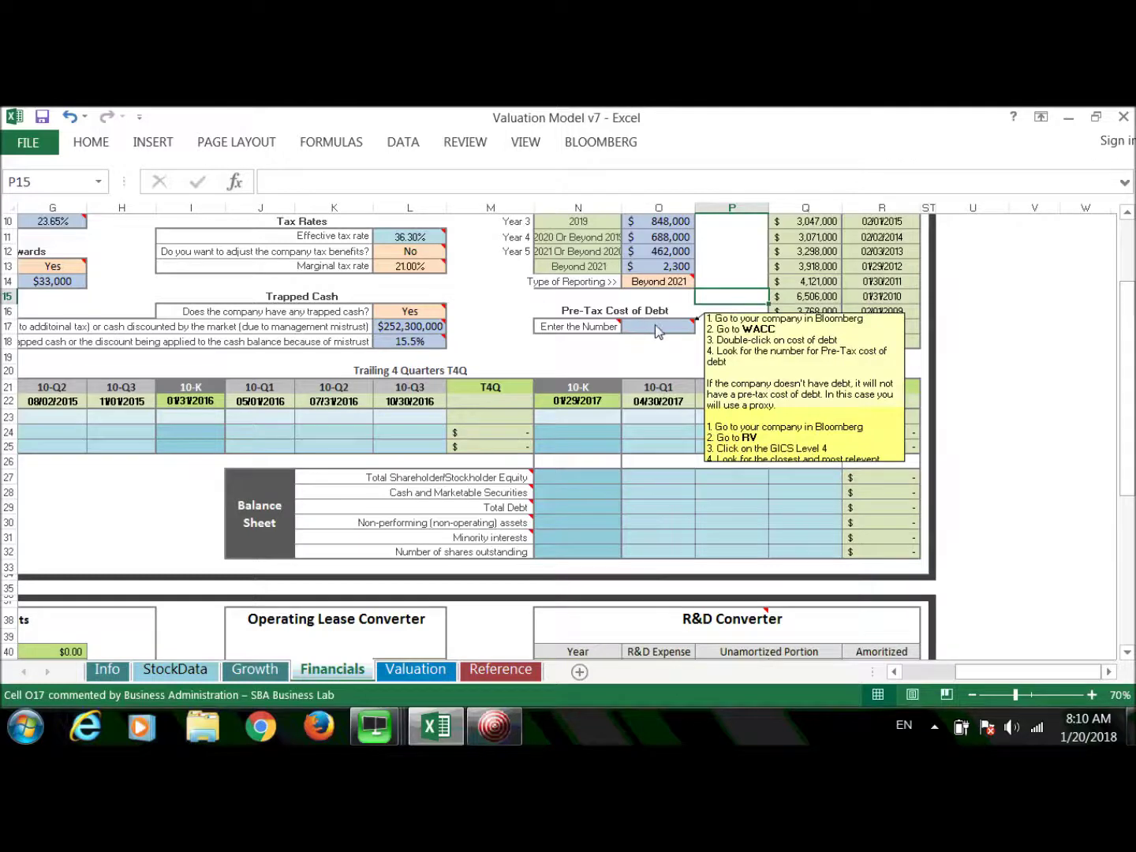
Switch to Bloomberg and load the Home Depot US equity, HD US Equity
{"action": "scroll", "coordinate": [404, 422], "scroll_direction": "down", "scroll_amount": 6}
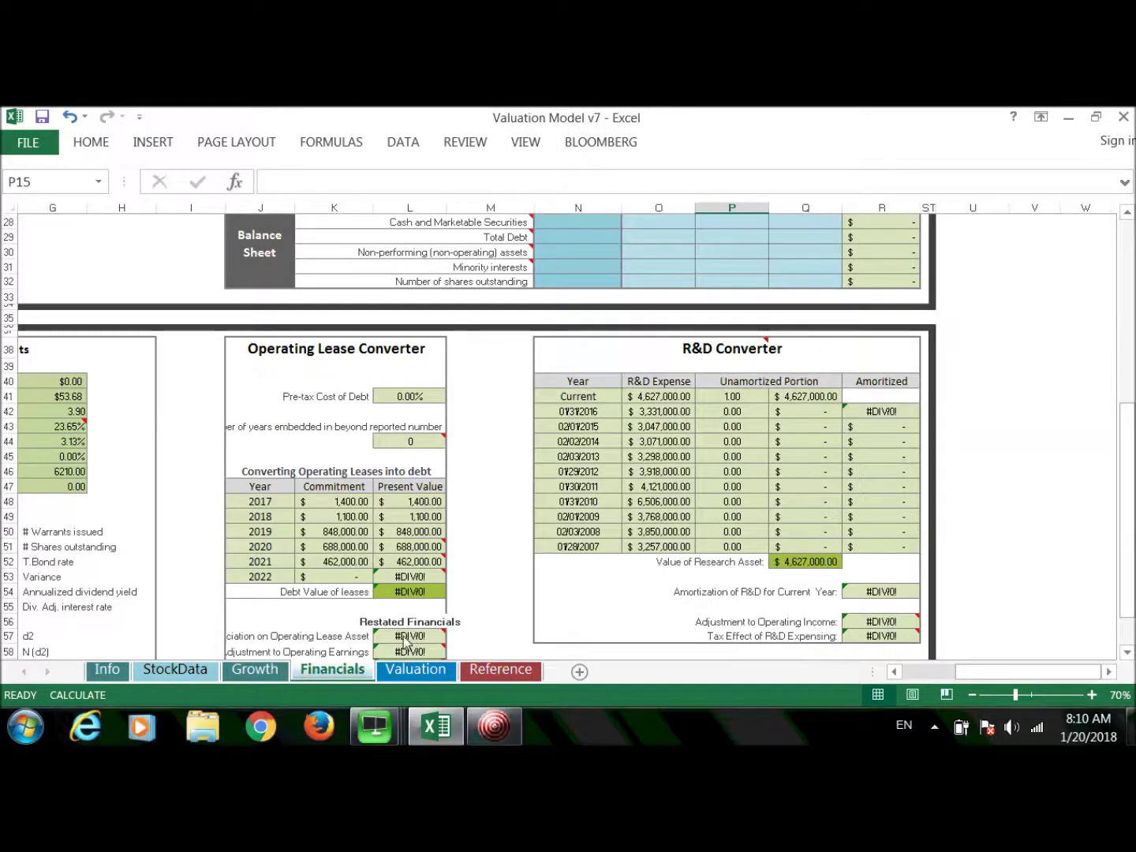
{"action": "scroll", "coordinate": [405, 641], "scroll_direction": "up", "scroll_amount": 6}
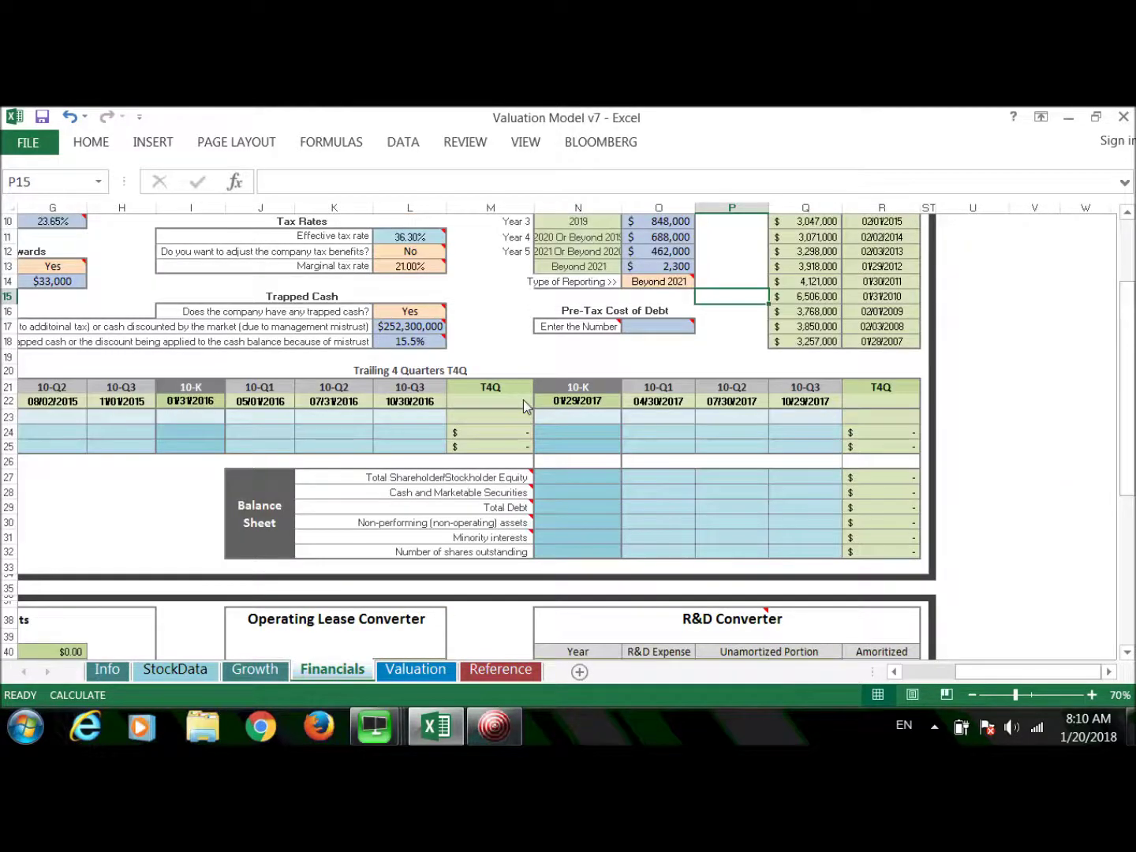
{"action": "scroll", "coordinate": [497, 332], "scroll_direction": "up", "scroll_amount": 1}
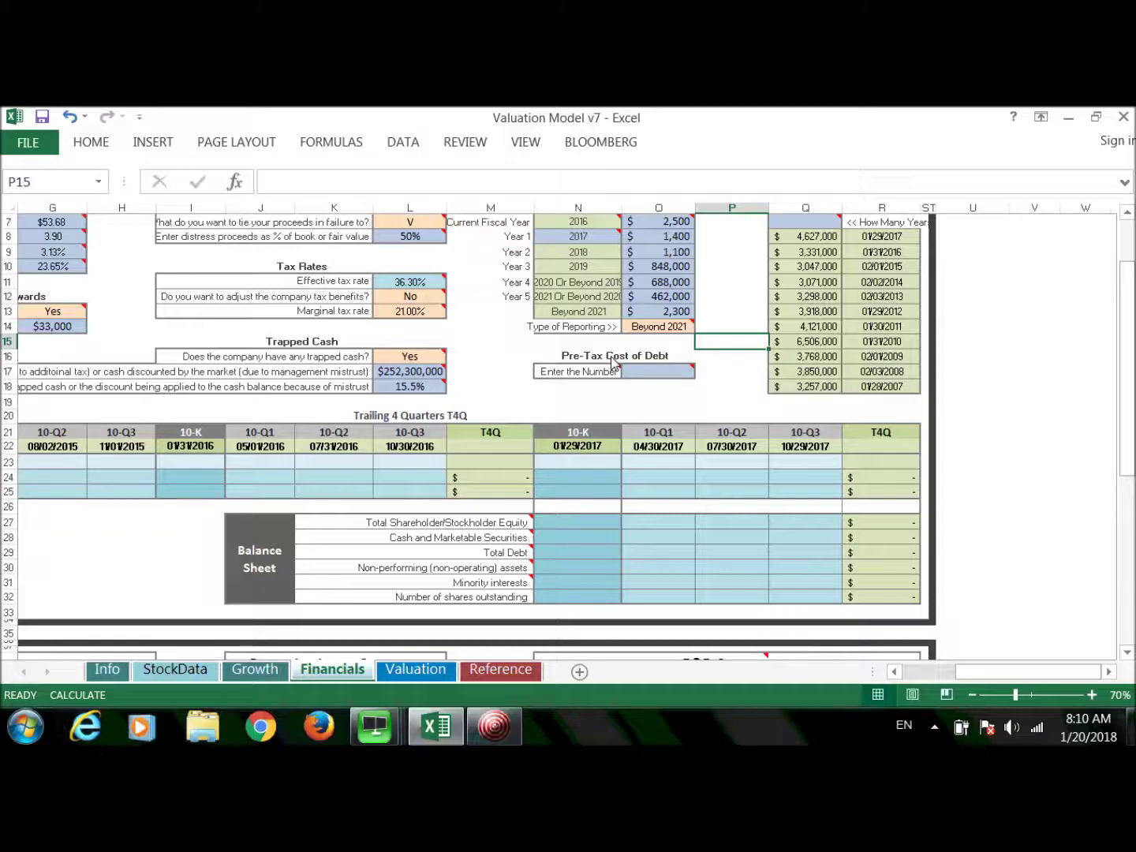
{"action": "left_click", "coordinate": [375, 726]}
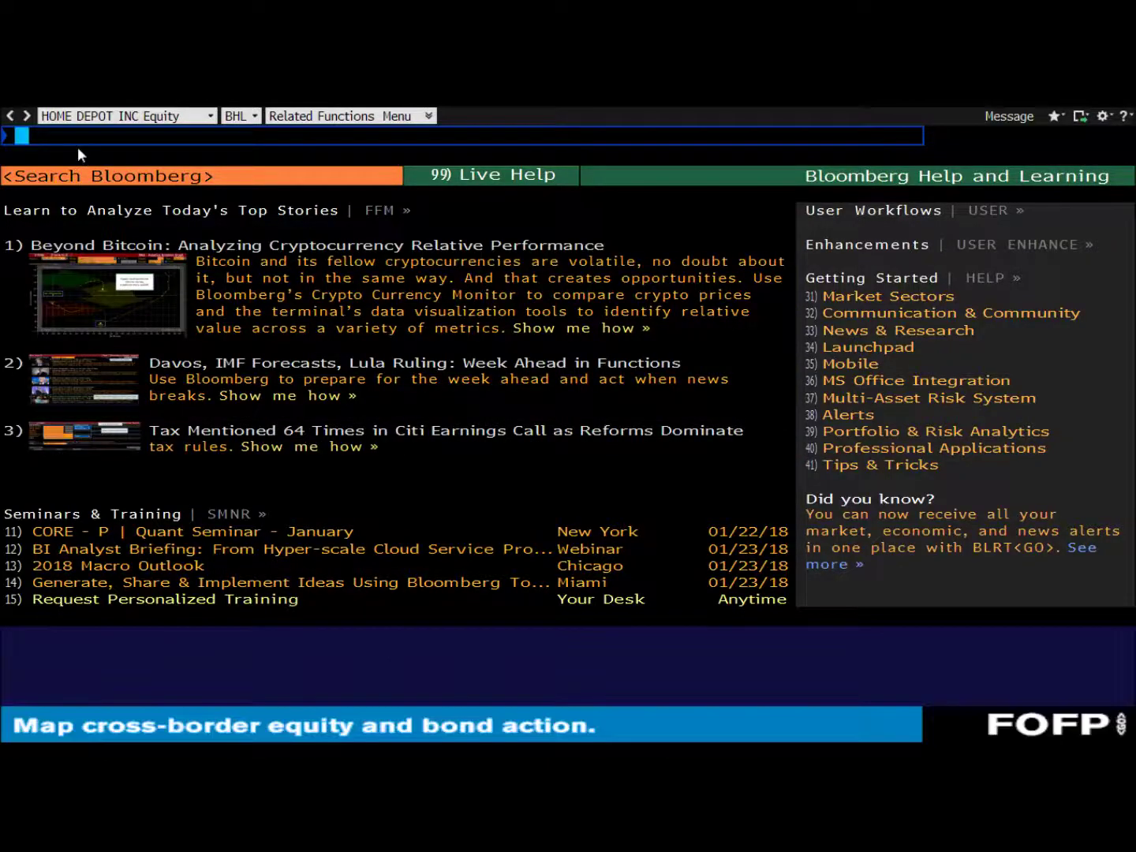
{"action": "mouse_move", "coordinate": [134, 128]}
{"action": "type", "text": "HD"}
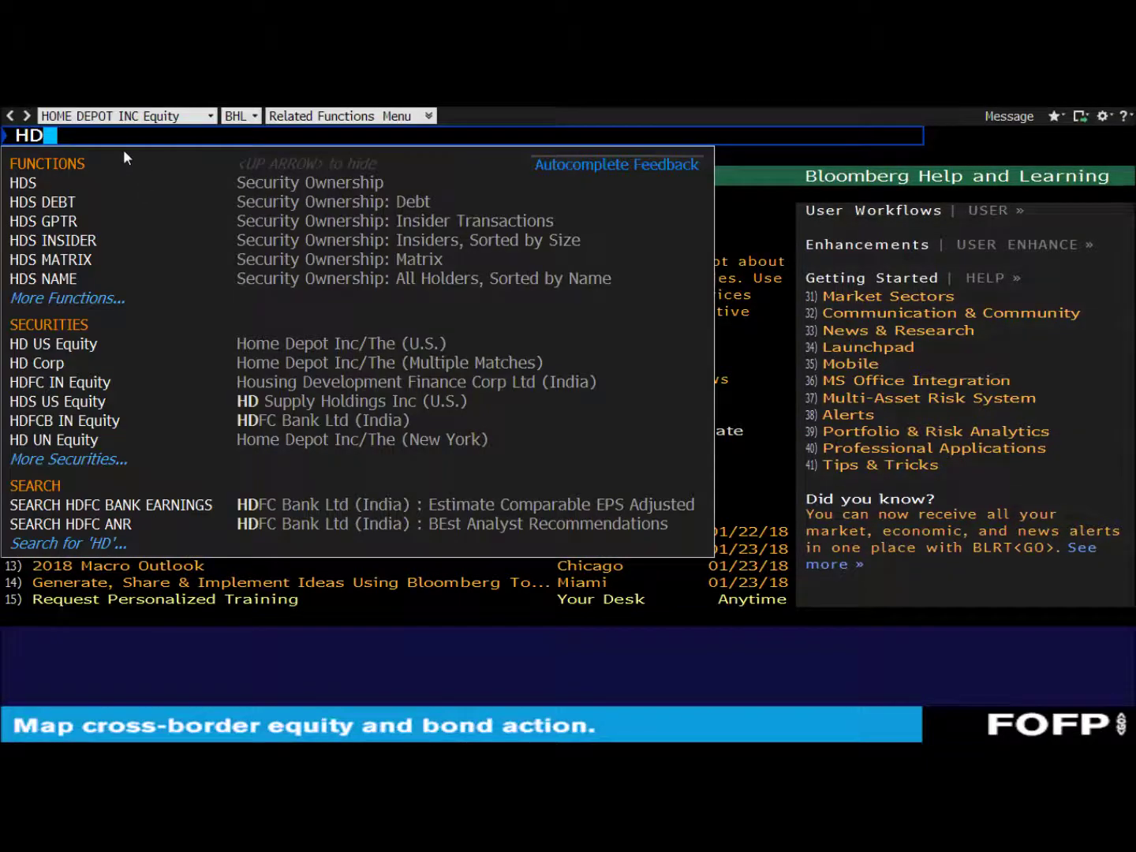
{"action": "left_click", "coordinate": [74, 344]}
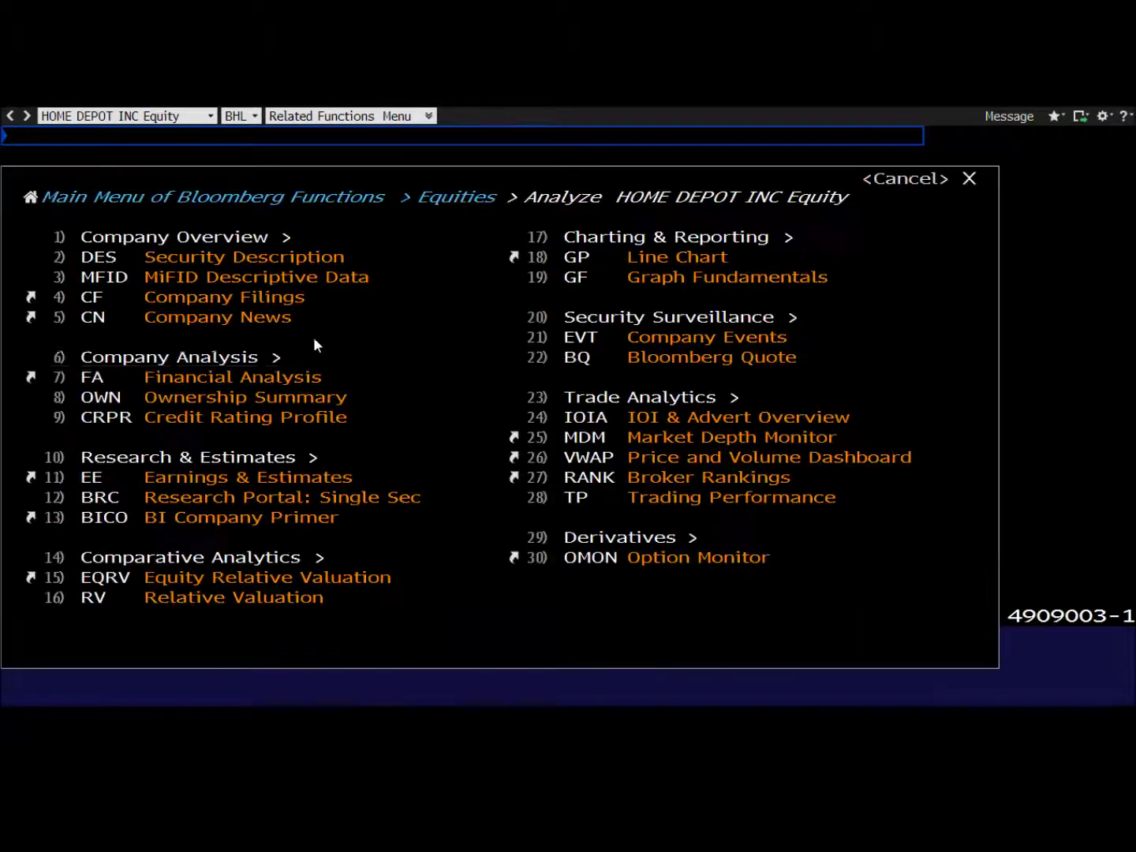
Run the WACC function for the loaded Home Depot equity
{"action": "mouse_move", "coordinate": [74, 139]}
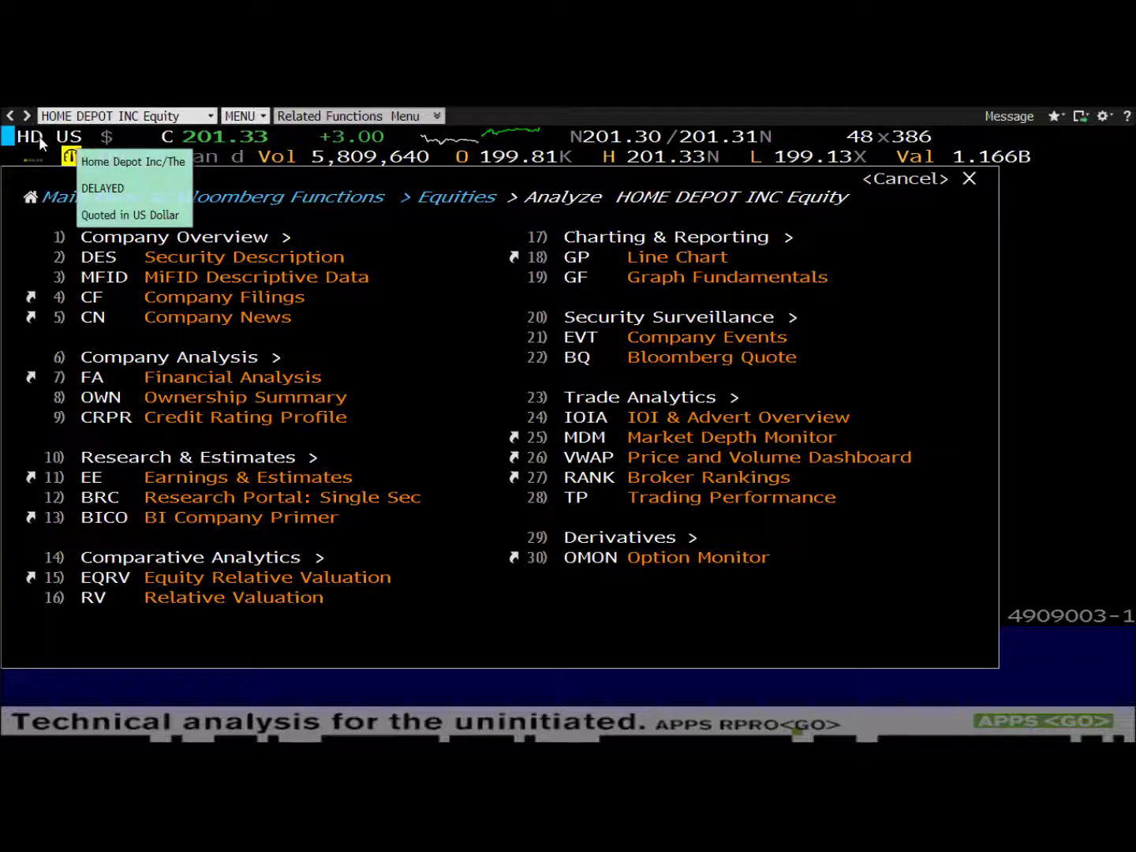
{"action": "type", "text": "WACC"}
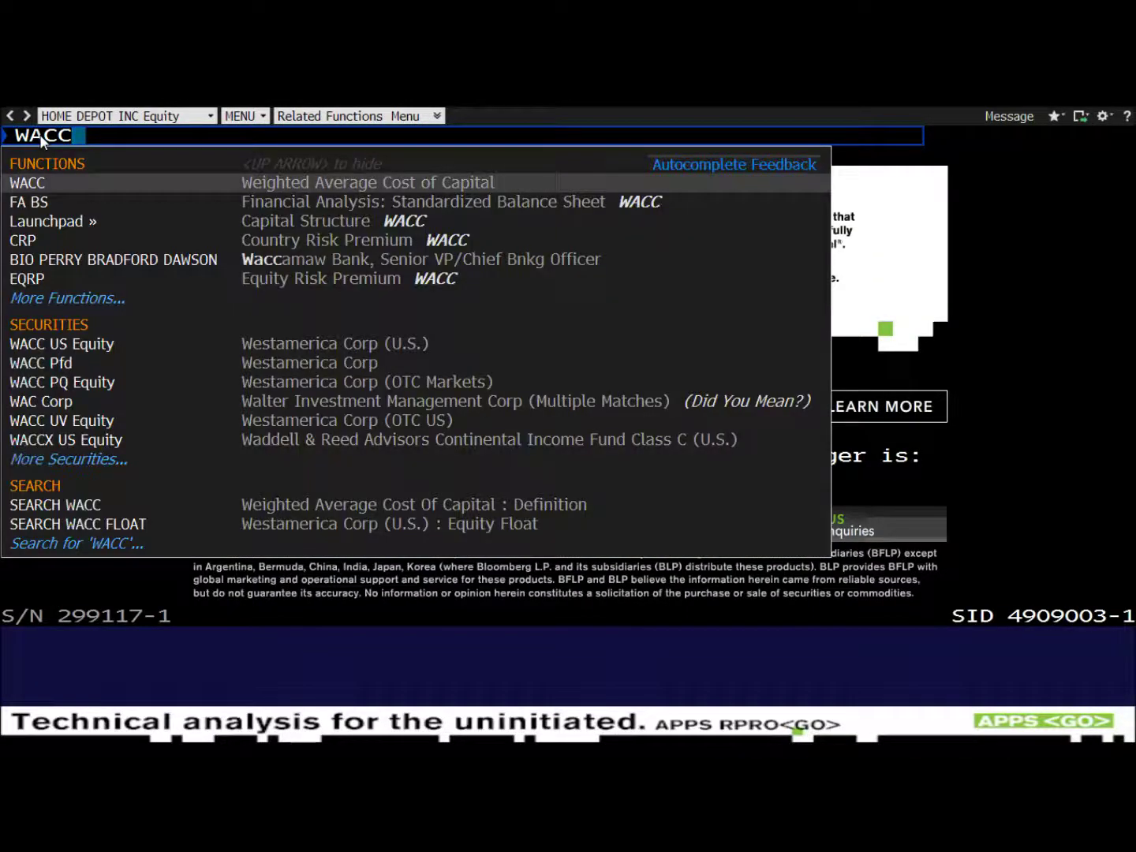
{"action": "key", "text": "Return"}
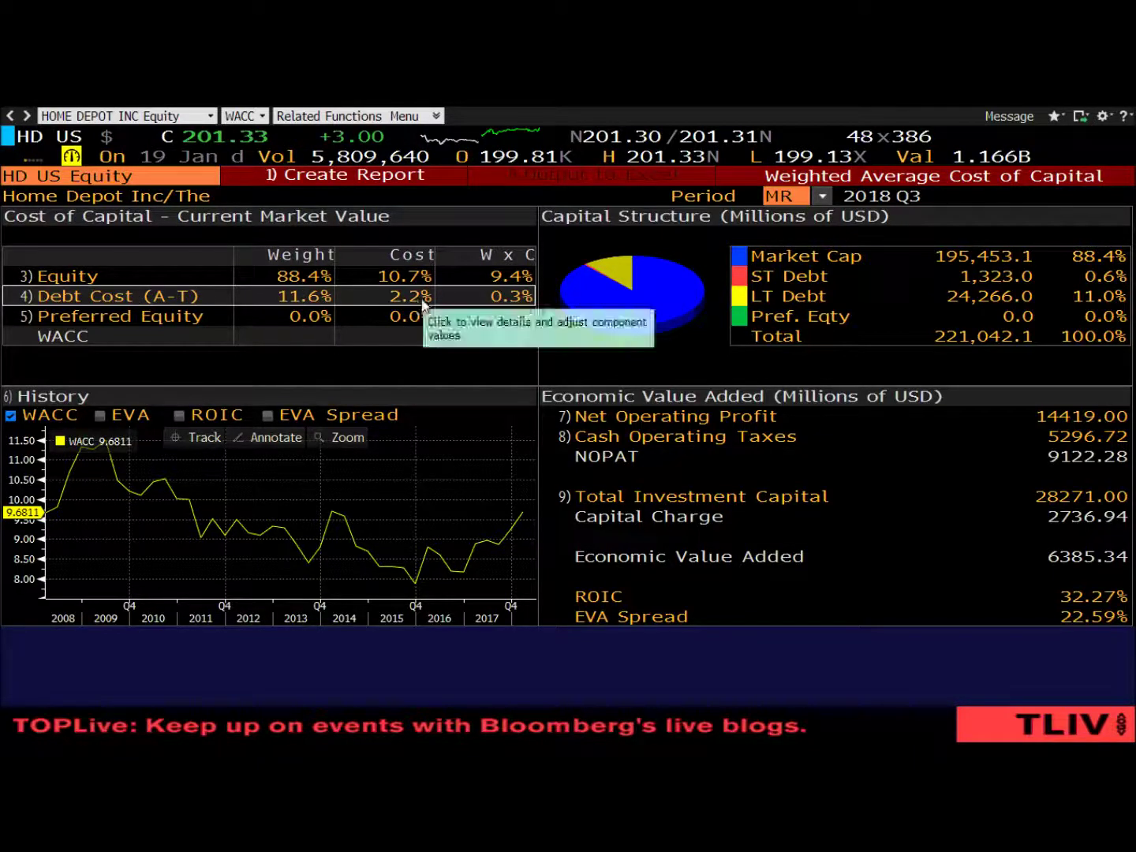
{"action": "left_click", "coordinate": [435, 726]}
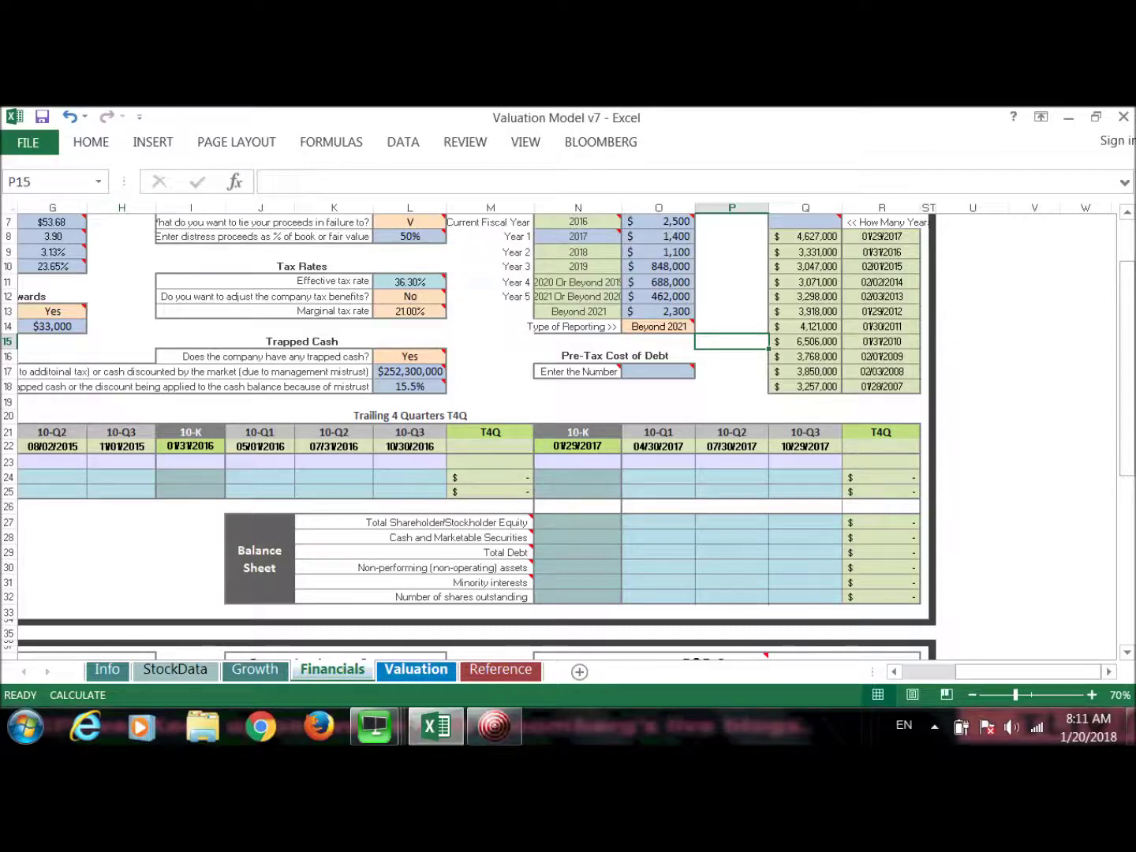
{"action": "left_click", "coordinate": [254, 669]}
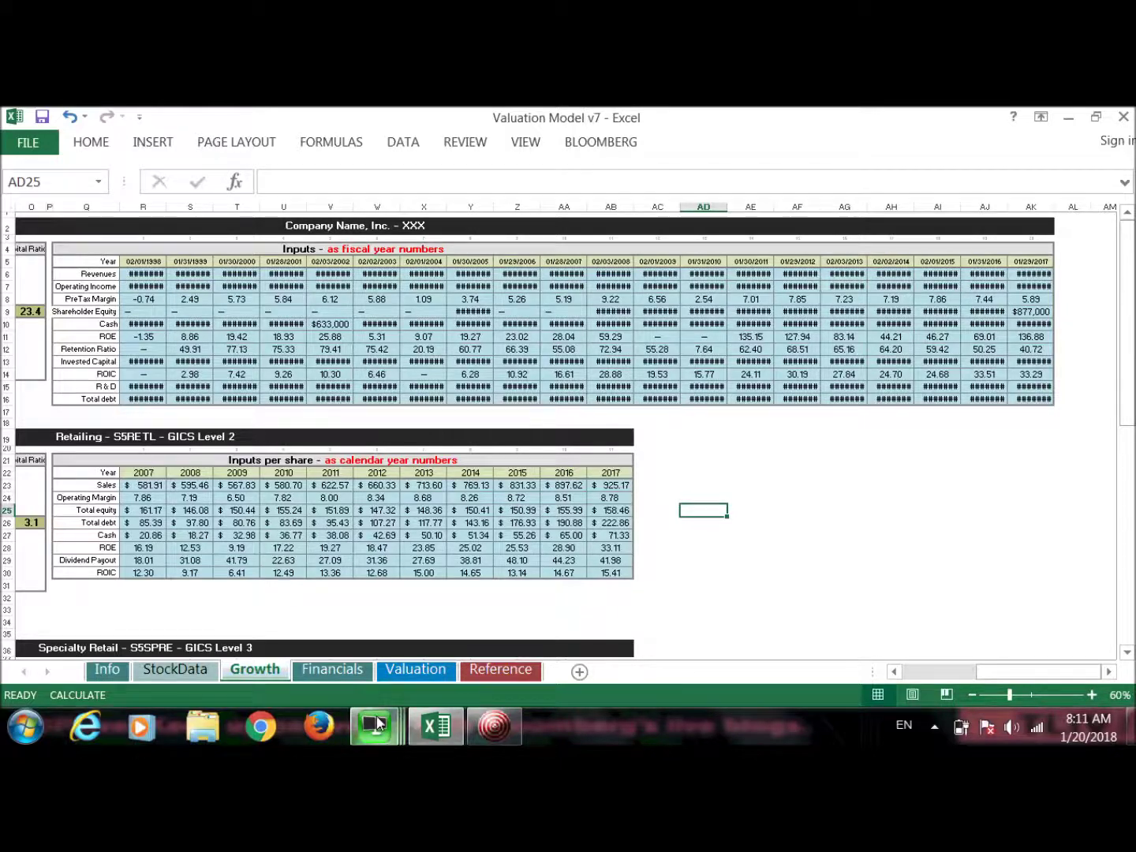
{"action": "left_click", "coordinate": [332, 669]}
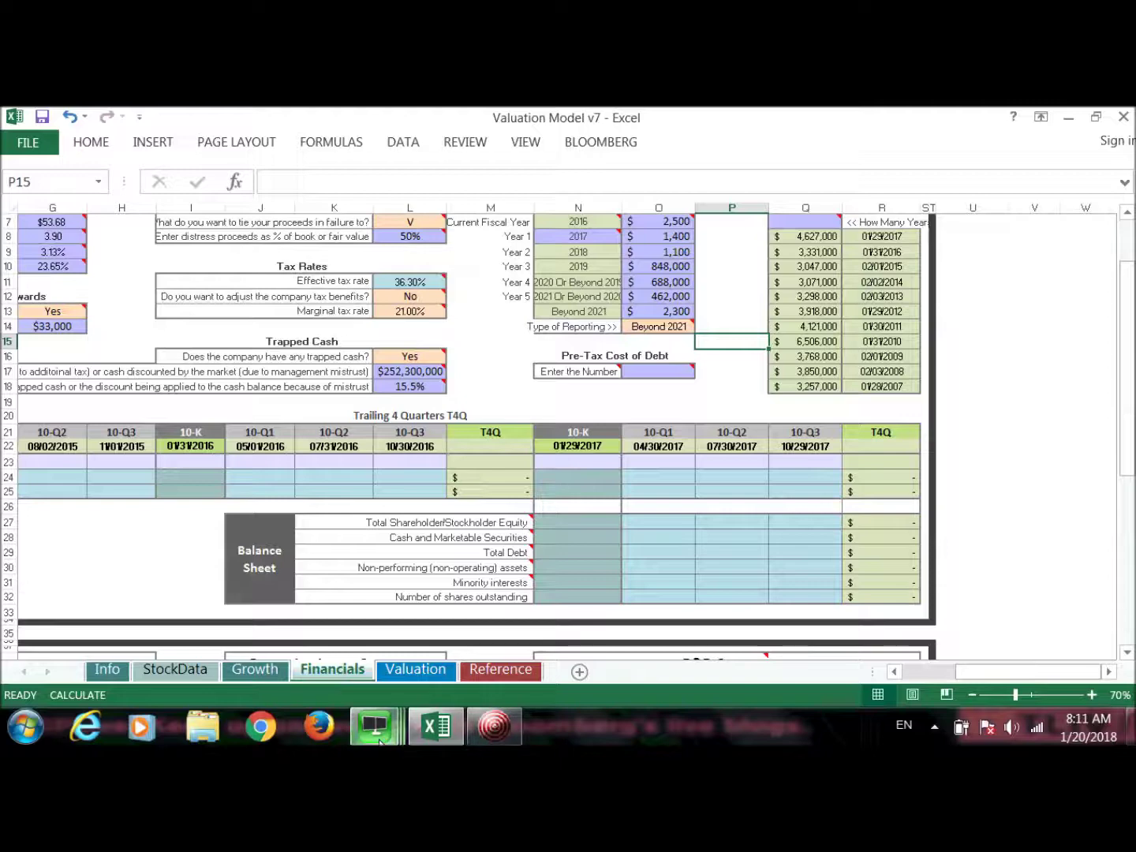
{"action": "mouse_move", "coordinate": [380, 739]}
{"action": "left_click", "coordinate": [119, 607]}
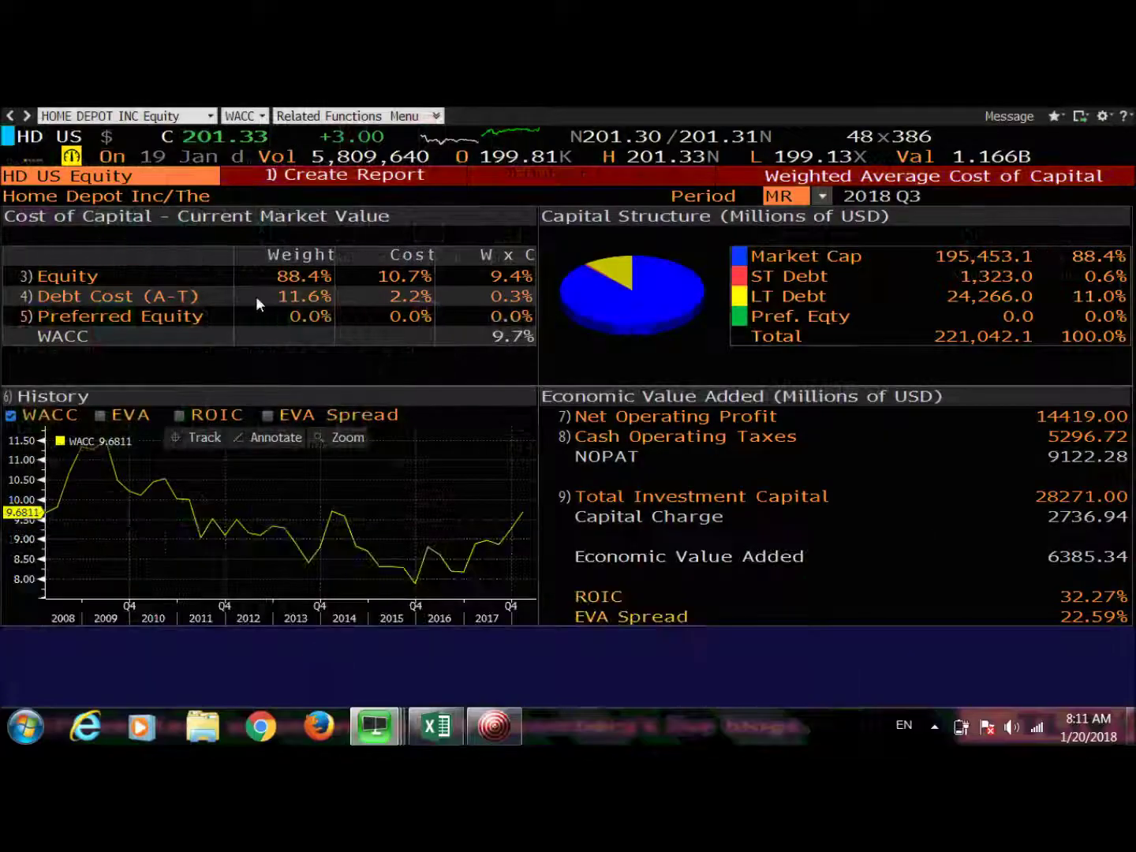
Read the total pre-tax cost of debt in the WACC debt details and enter 2.63% as Pre-Tax Cost of Debt in Excel's Financials sheet
{"action": "left_click", "coordinate": [80, 297]}
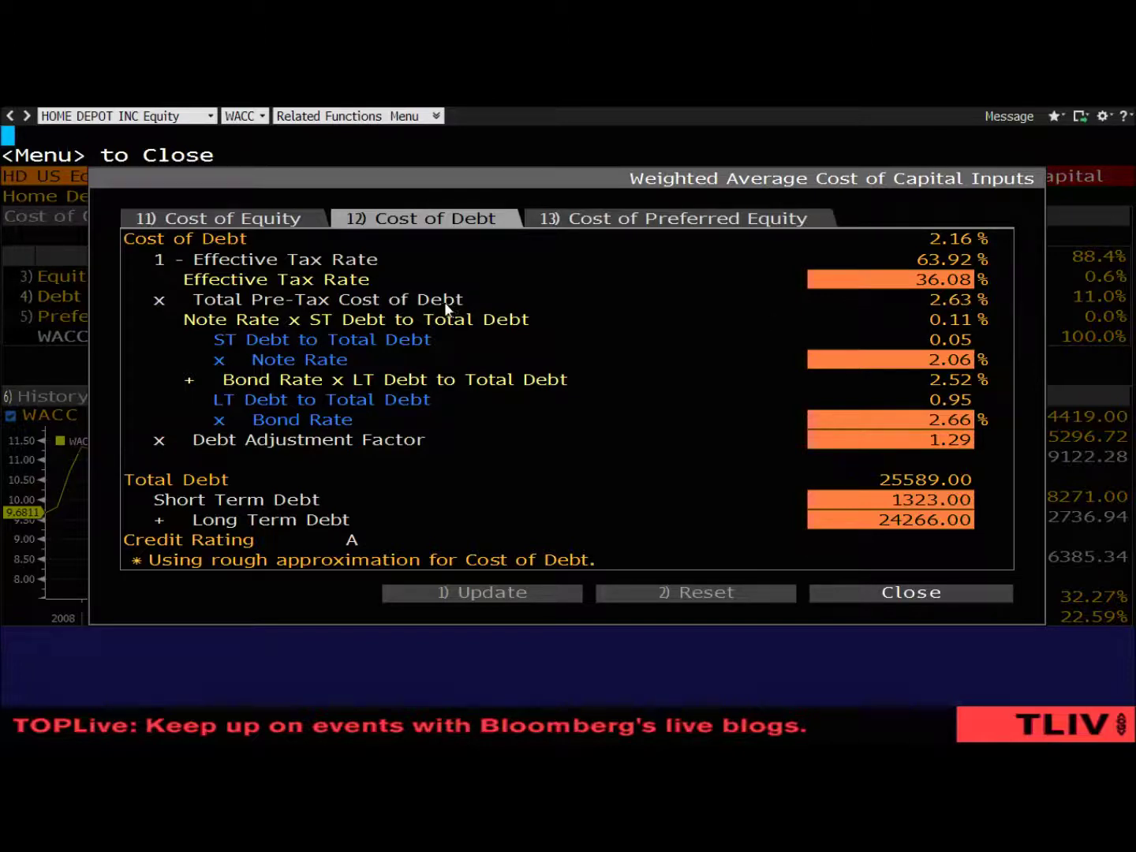
{"action": "left_click", "coordinate": [884, 599]}
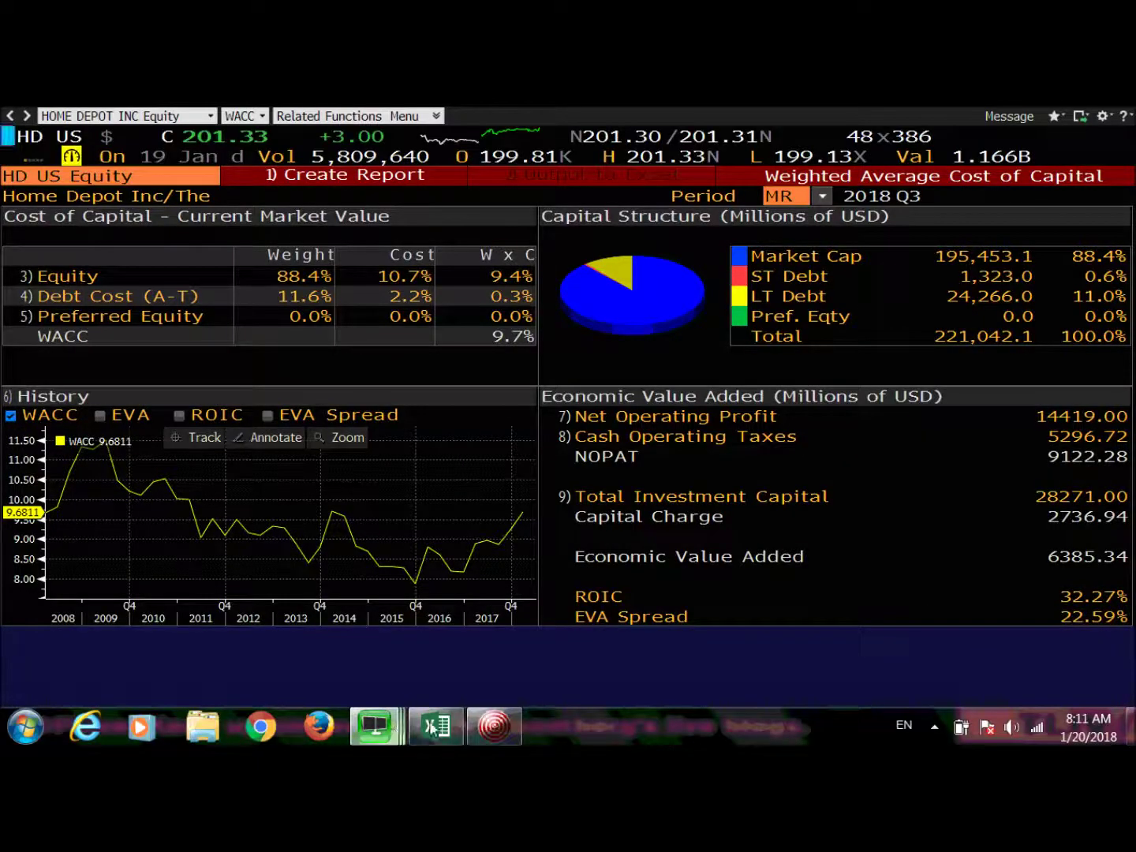
{"action": "left_click", "coordinate": [432, 727]}
{"action": "left_click", "coordinate": [663, 371]}
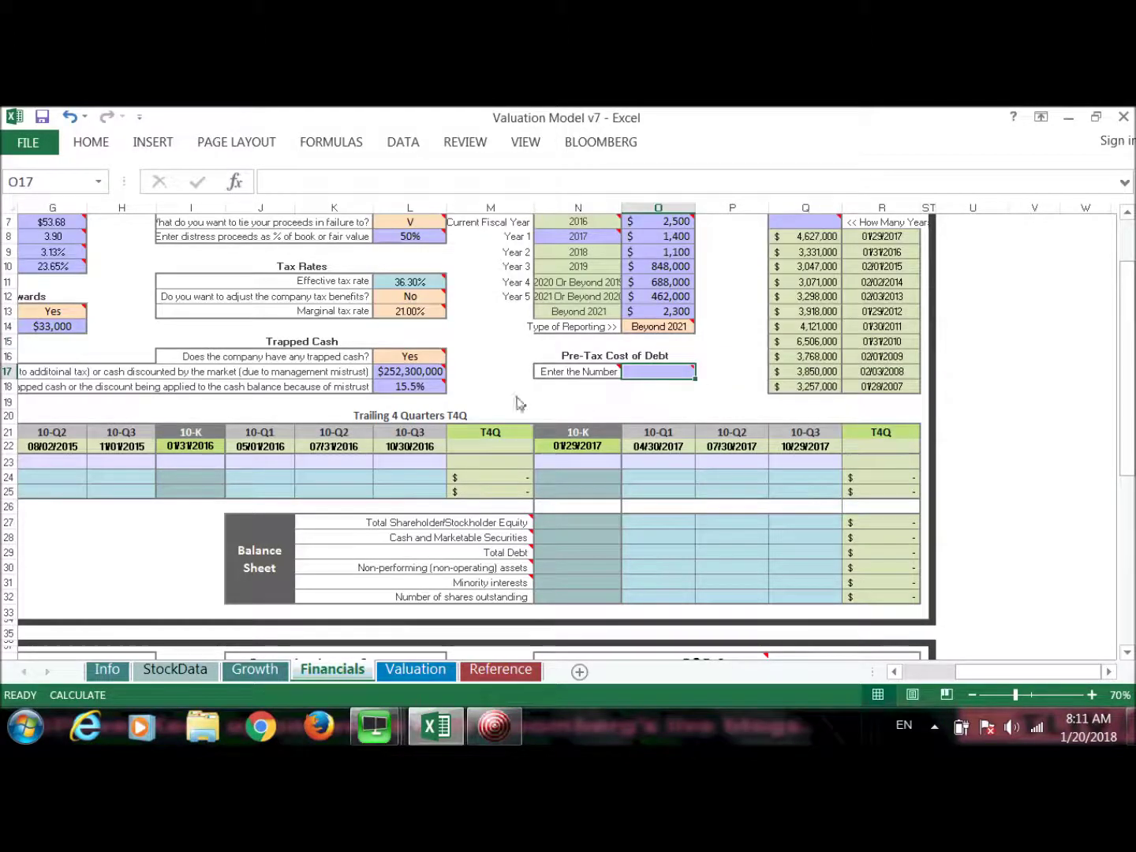
{"action": "type", "text": "2."}
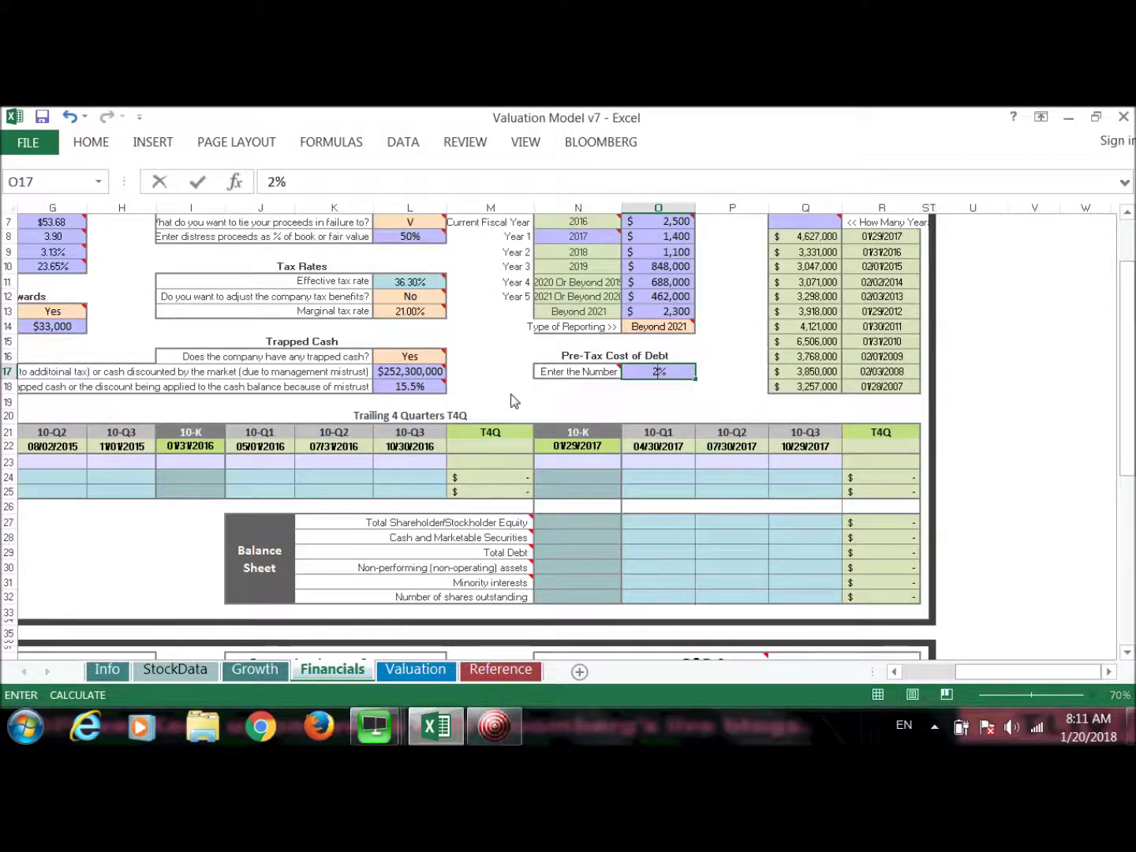
{"action": "type", "text": "63"}
{"action": "key", "text": "Return"}
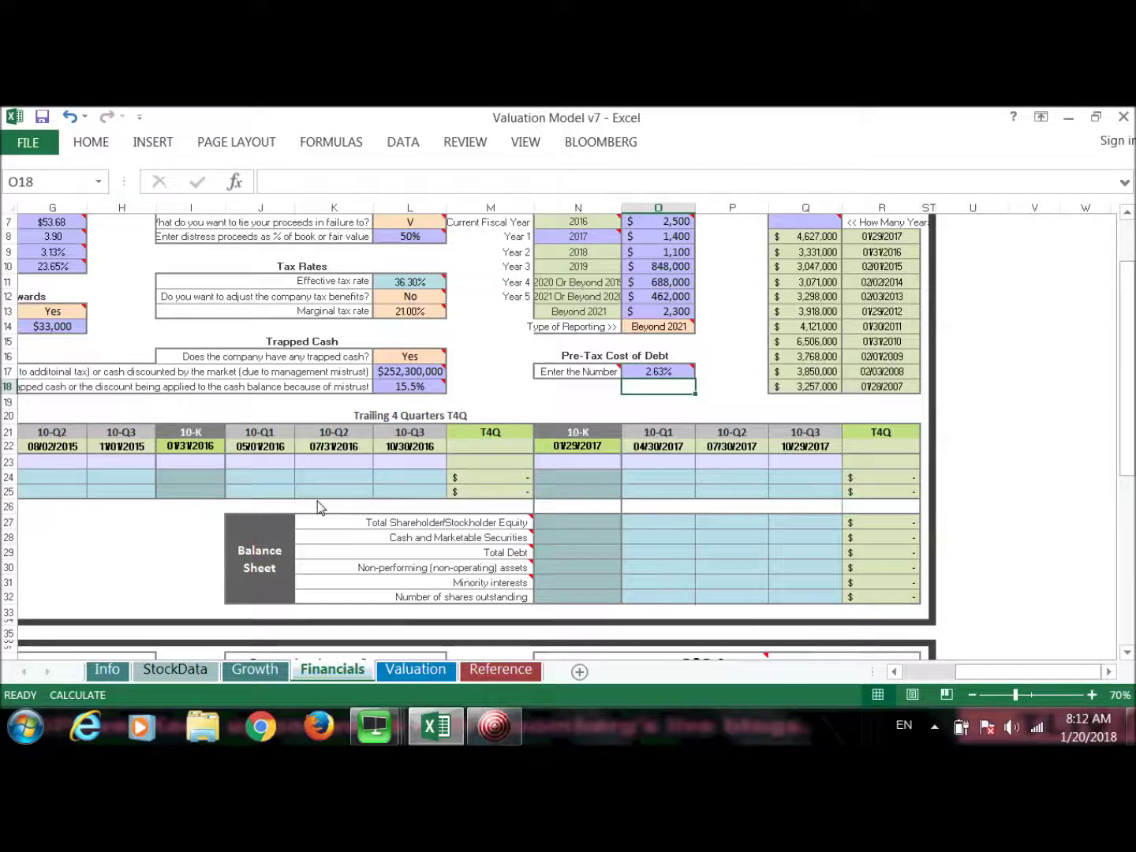
Examine the Operating Lease Converter and restated financials, and view the operating lease and pre-tax cost of debt inputs at 100% zoom
{"action": "scroll", "coordinate": [289, 623], "scroll_direction": "down", "scroll_amount": 6}
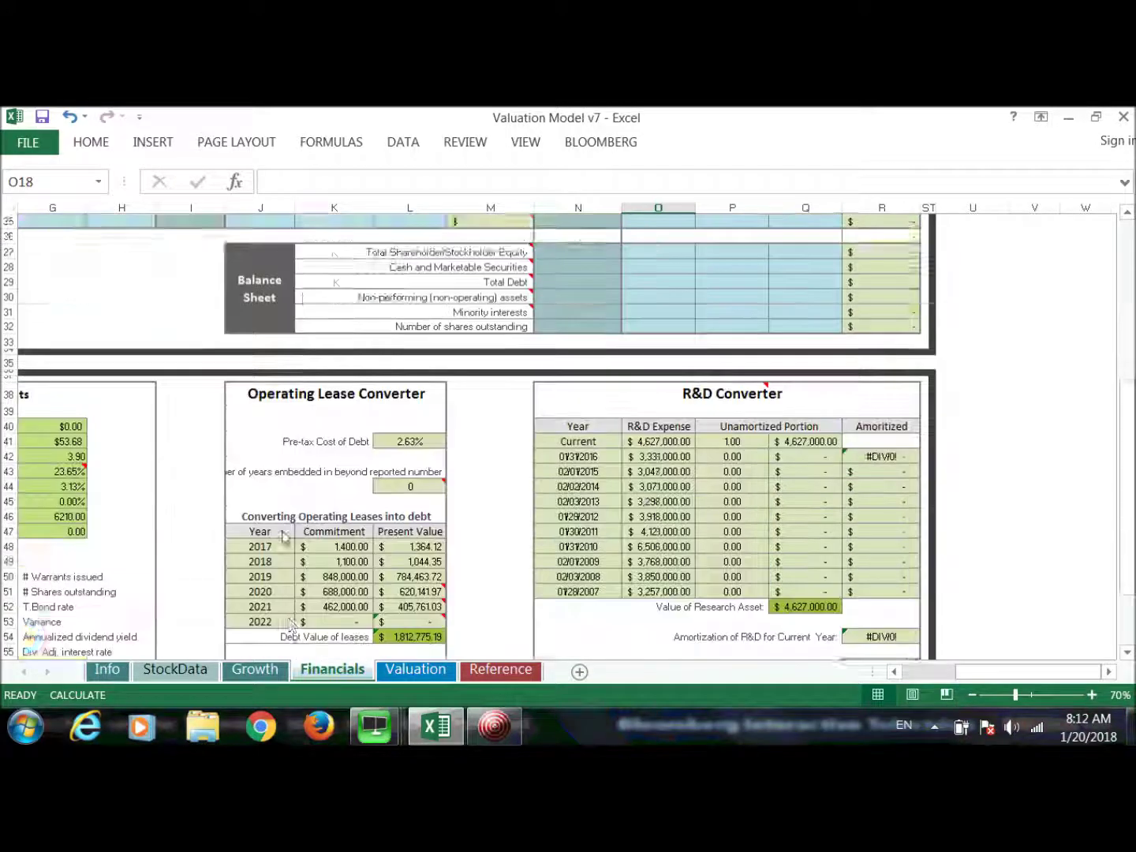
{"action": "scroll", "coordinate": [289, 622], "scroll_direction": "down", "scroll_amount": 4}
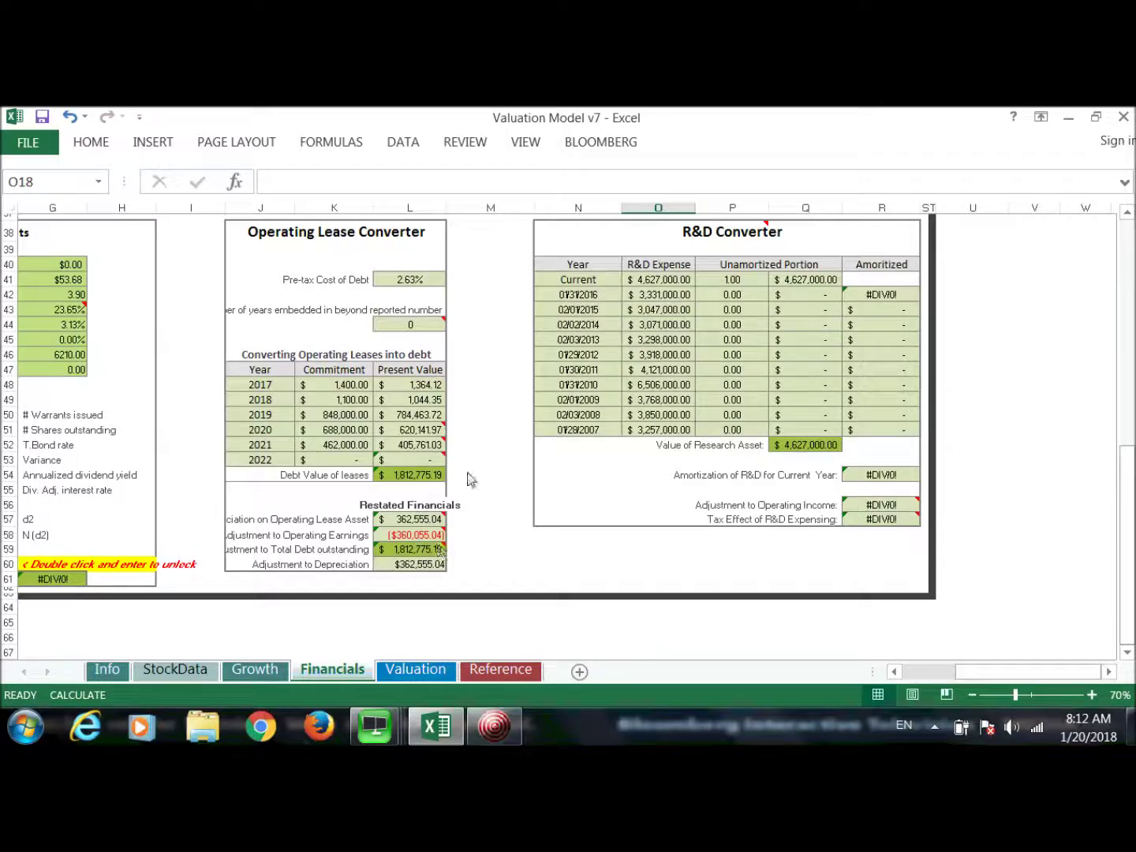
{"action": "scroll", "coordinate": [406, 486], "scroll_direction": "up", "scroll_amount": 10}
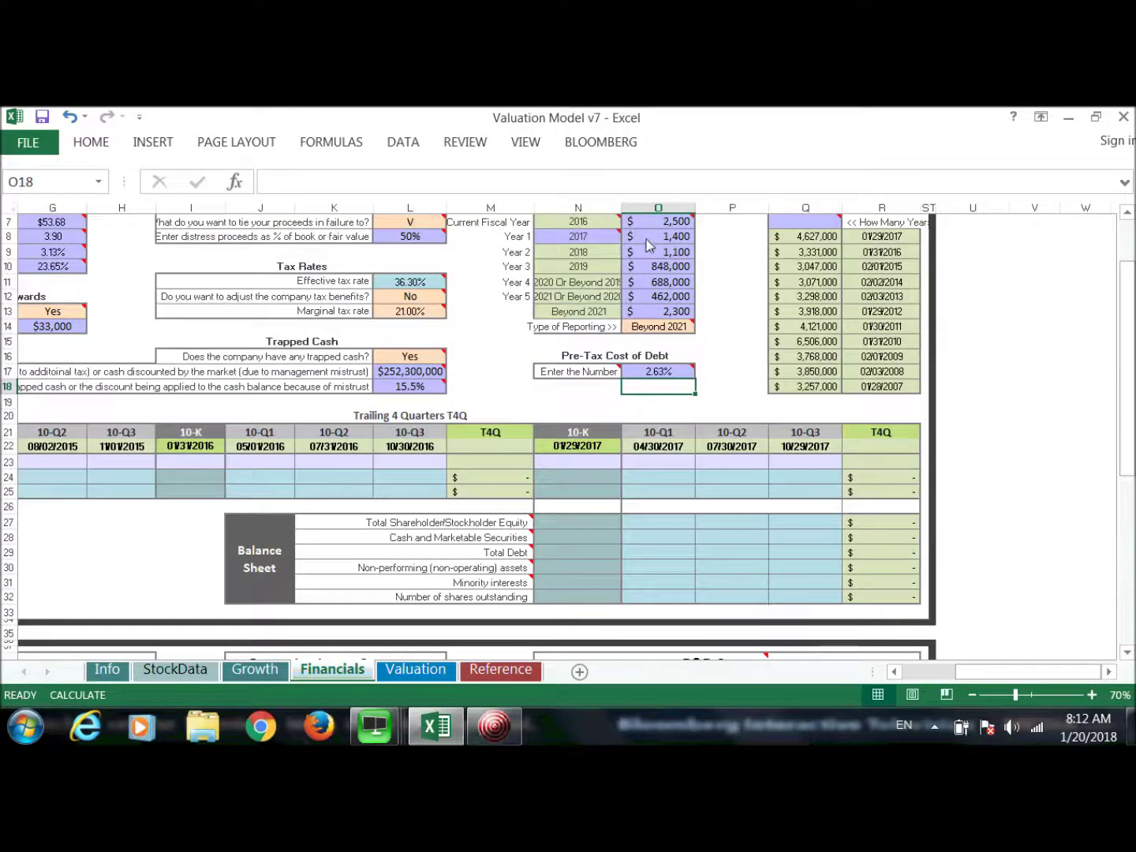
{"action": "scroll", "coordinate": [655, 273], "scroll_direction": "up", "scroll_amount": 1}
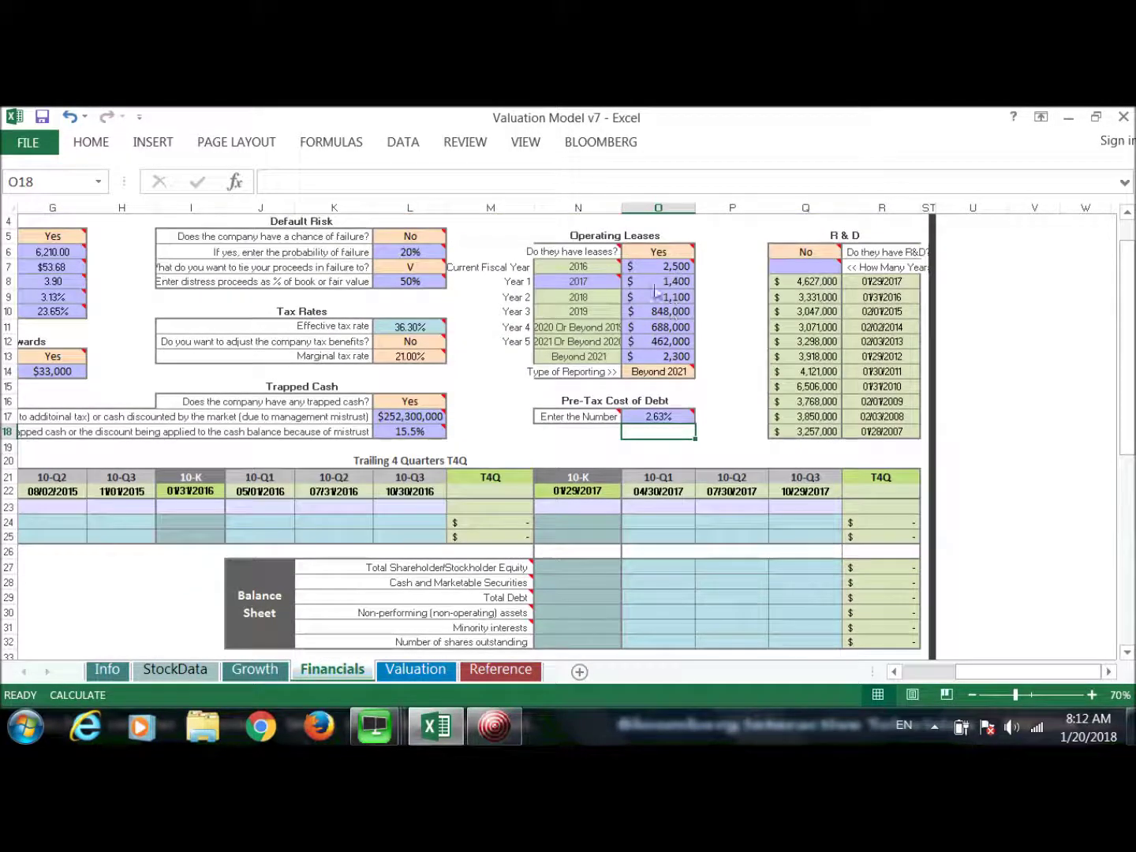
{"action": "left_click", "coordinate": [1090, 694]}
{"action": "left_click", "coordinate": [1091, 695]}
{"action": "left_click", "coordinate": [1092, 694]}
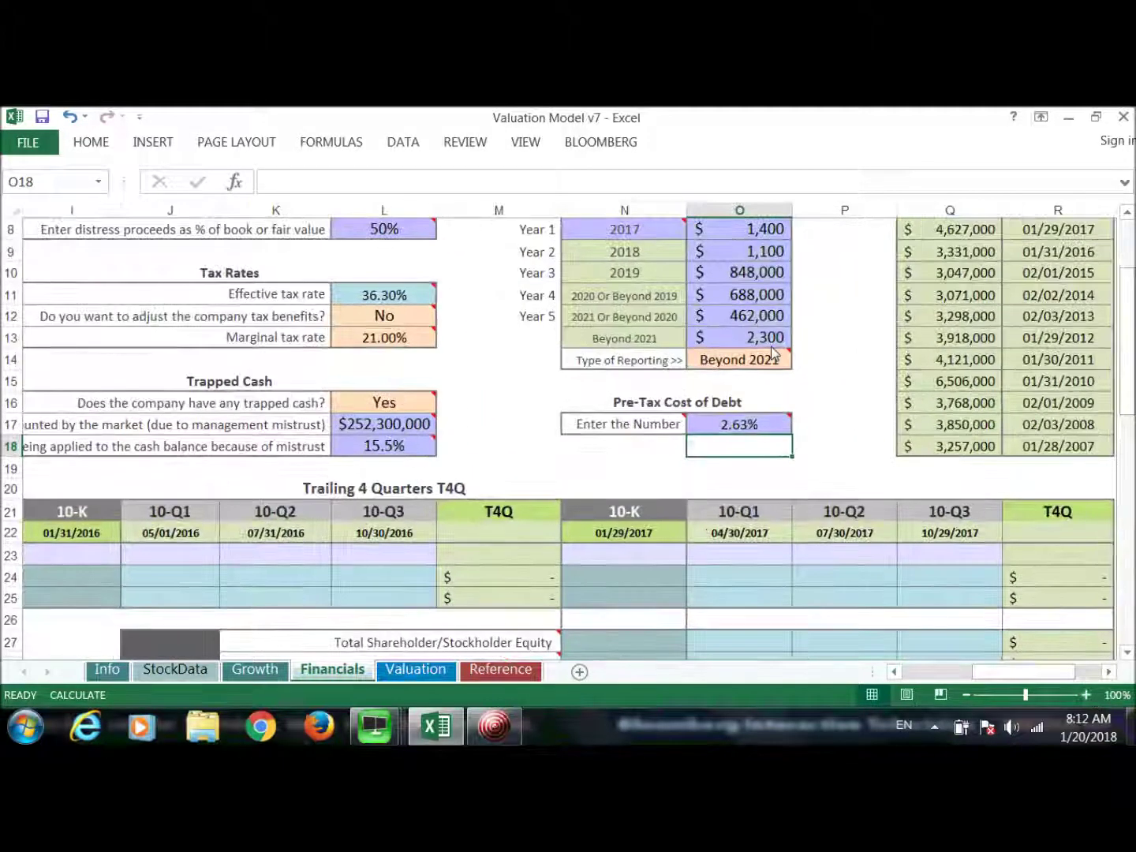
{"action": "scroll", "coordinate": [763, 338], "scroll_direction": "up", "scroll_amount": 1}
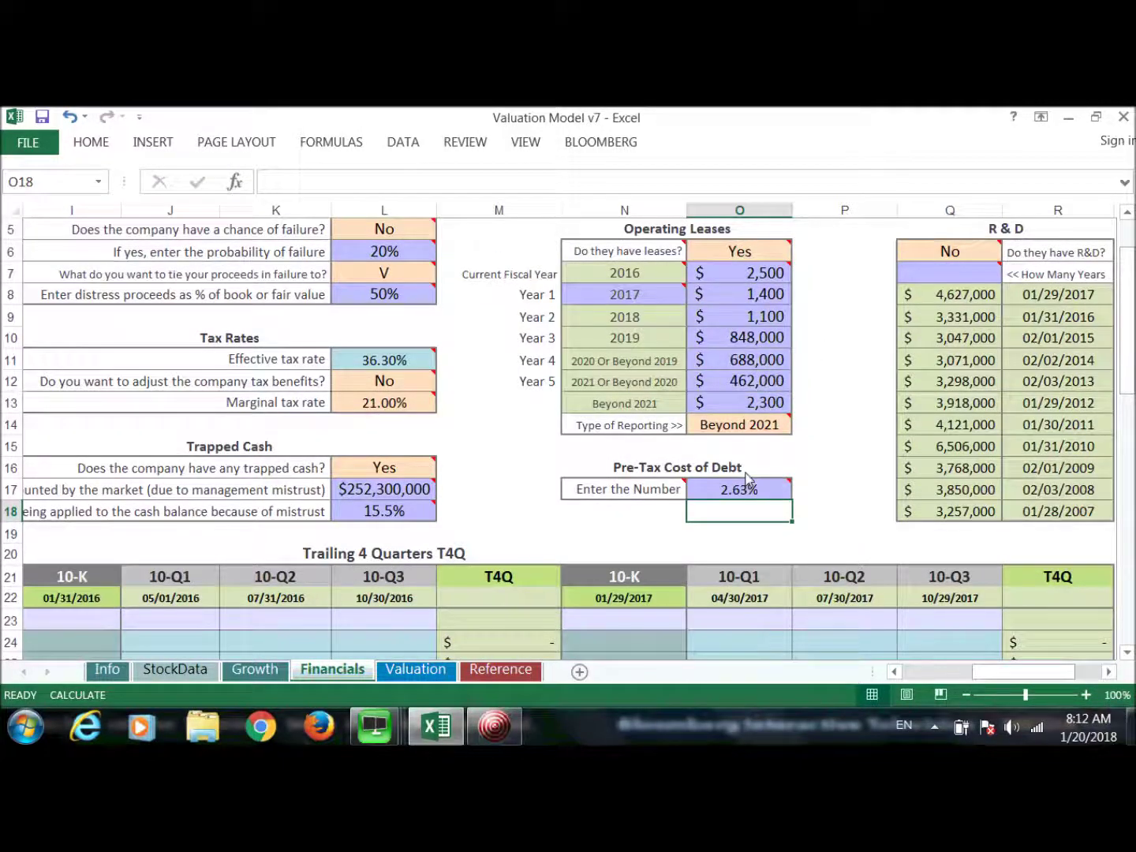
{"action": "mouse_move", "coordinate": [749, 494]}
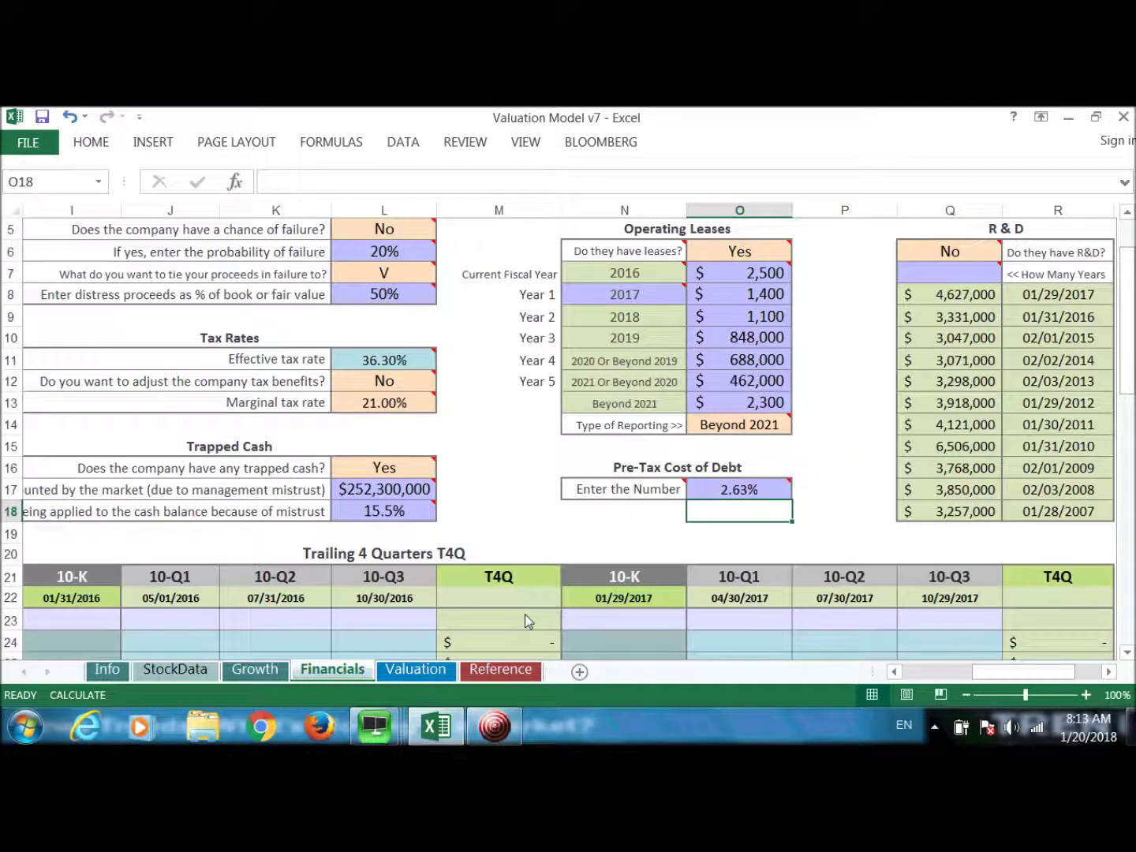
Switch to the Bloomberg window showing Home Depot and run the RV (Relative Valuation) function
{"action": "mouse_move", "coordinate": [384, 733]}
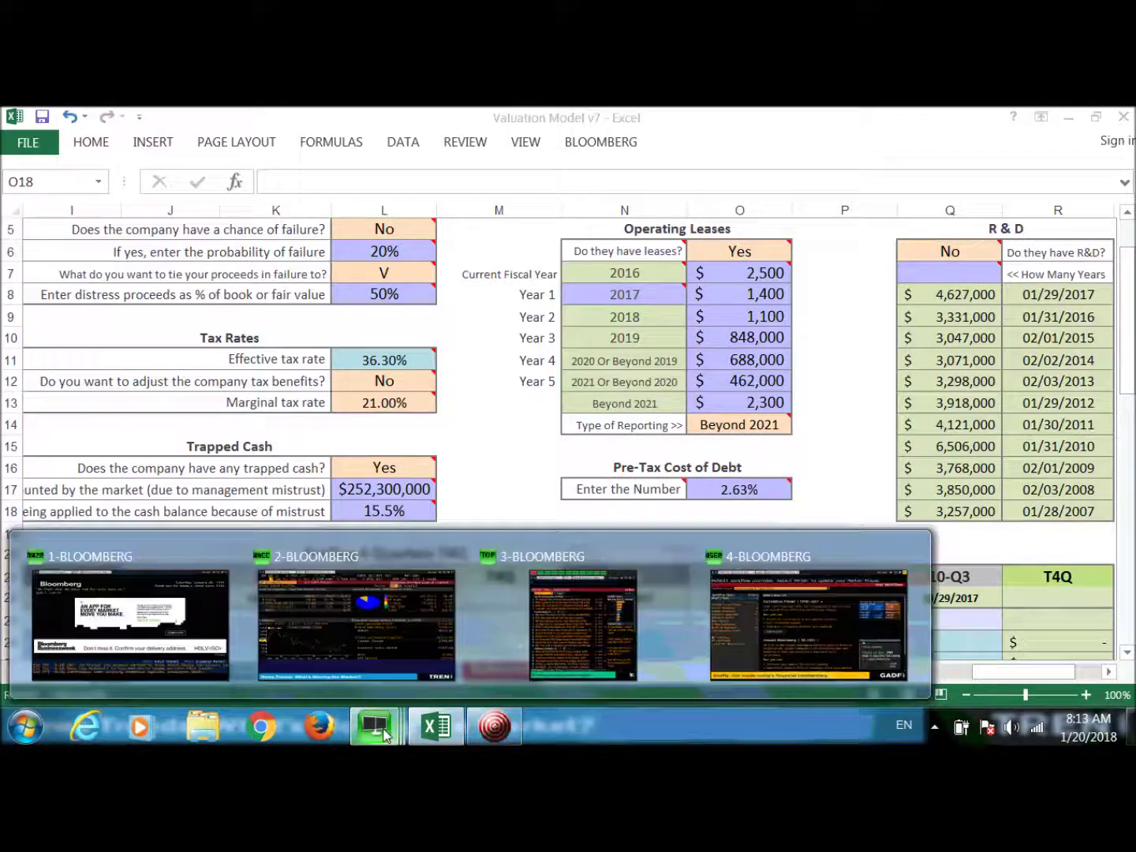
{"action": "left_click", "coordinate": [357, 611]}
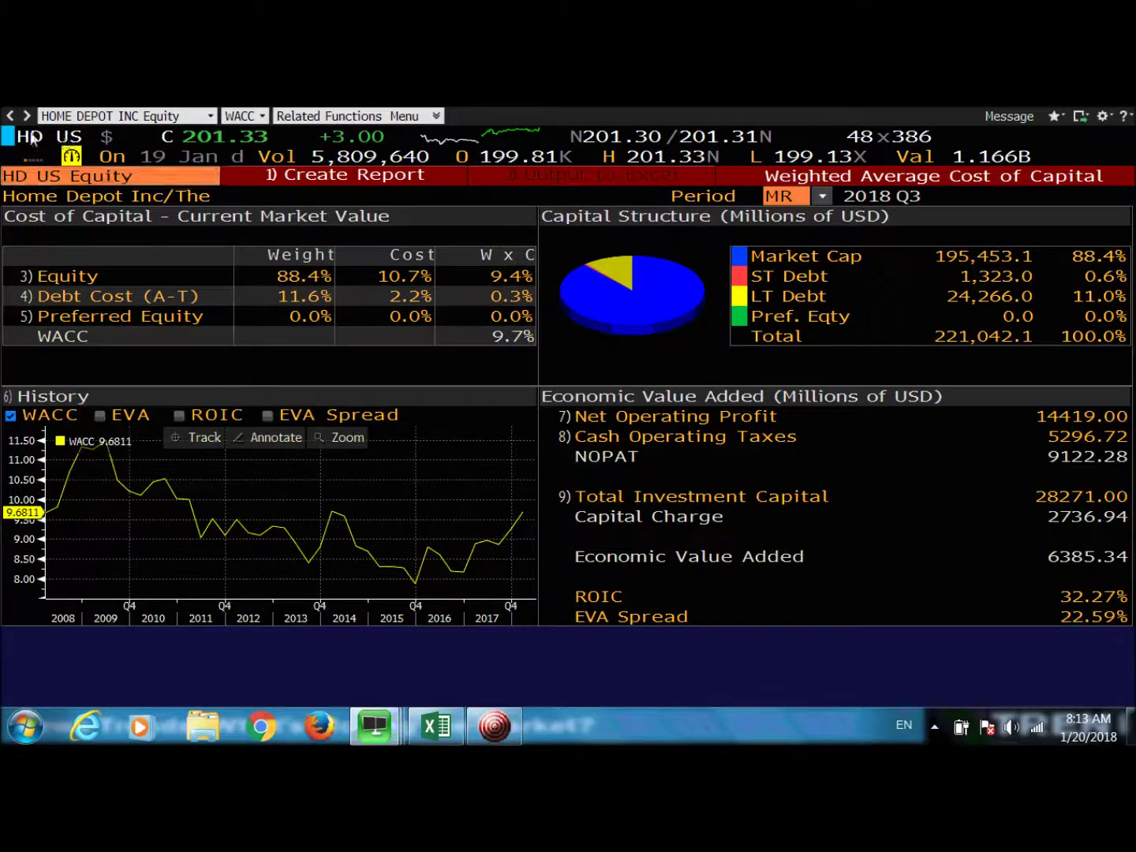
{"action": "type", "text": "RV"}
{"action": "key", "text": "Return"}
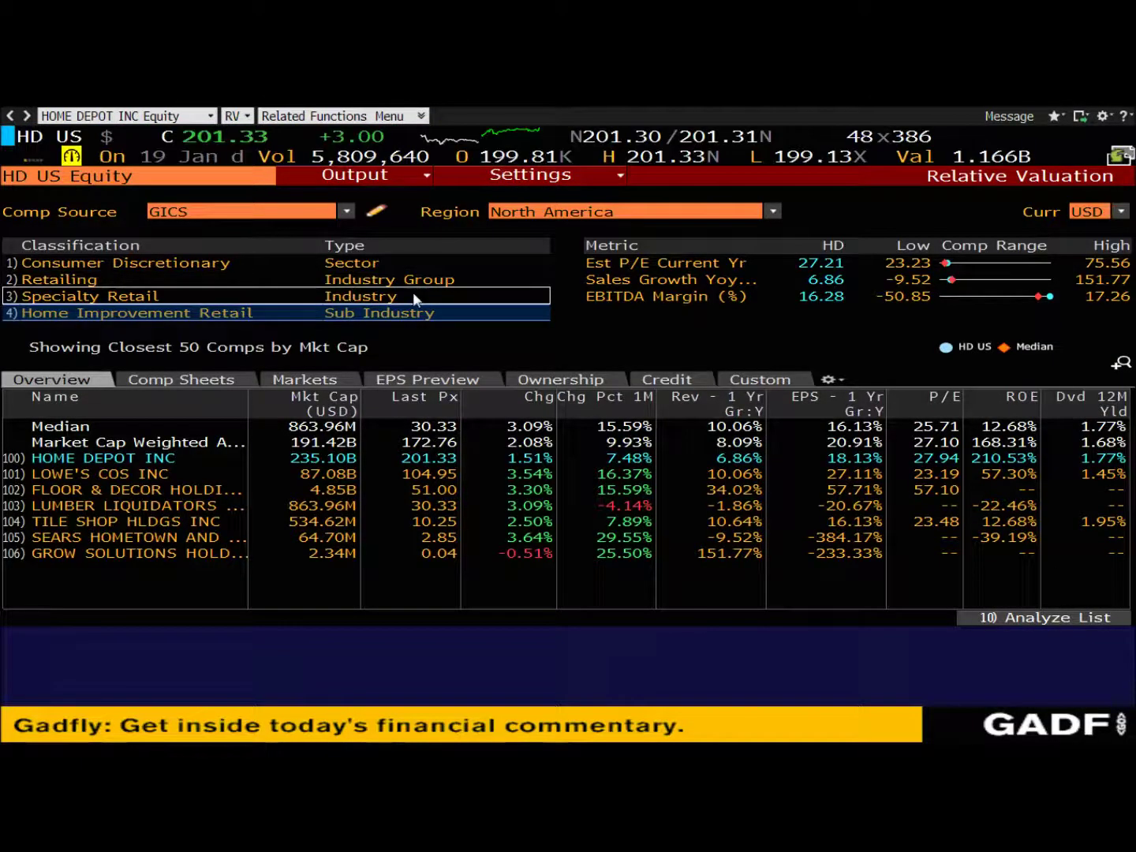
Try the Global region filter on Home Depot's peer list and restore the region to North America
{"action": "left_click", "coordinate": [773, 211]}
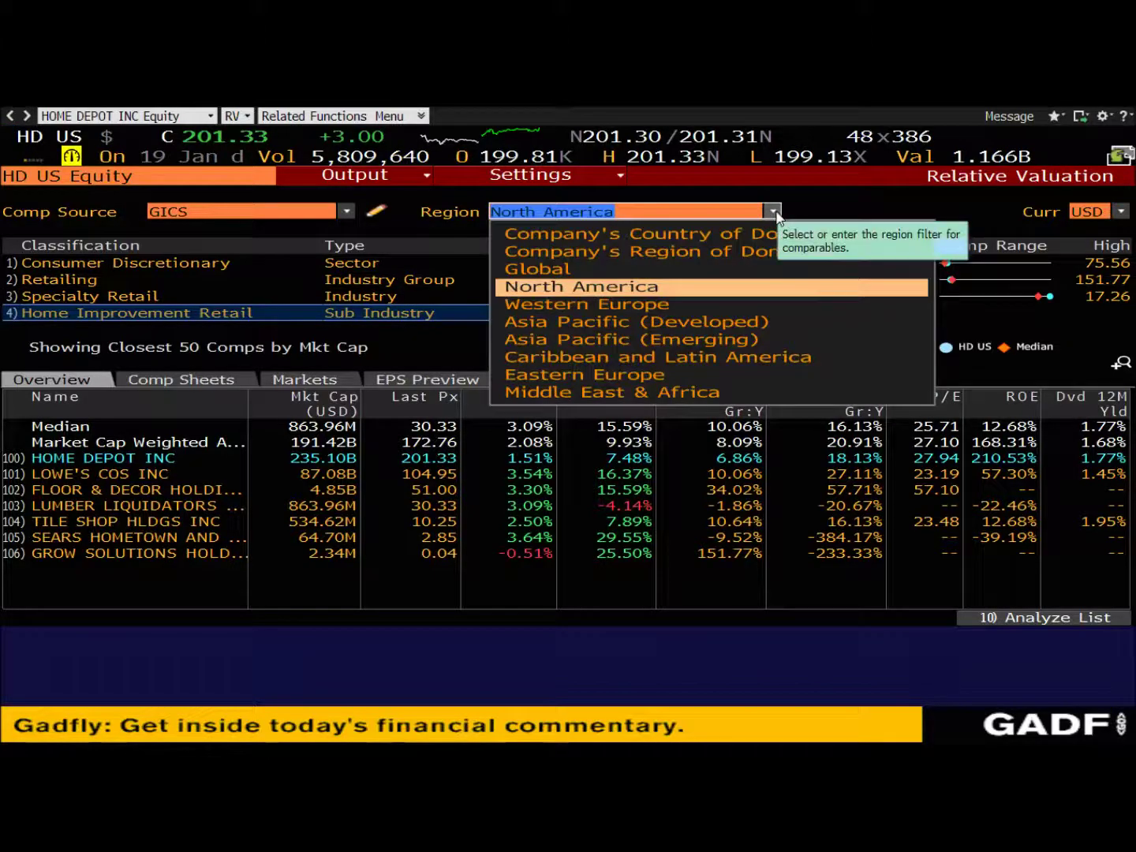
{"action": "left_click", "coordinate": [538, 269]}
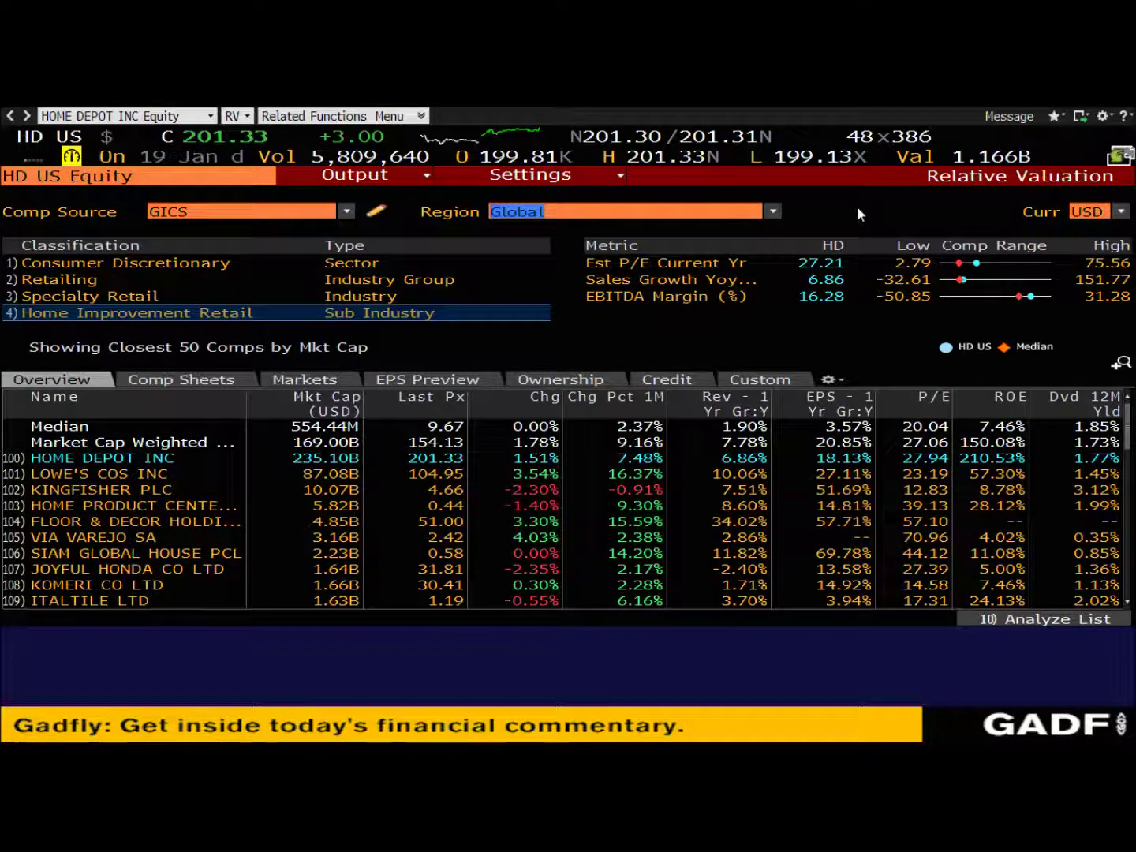
{"action": "left_click", "coordinate": [778, 211]}
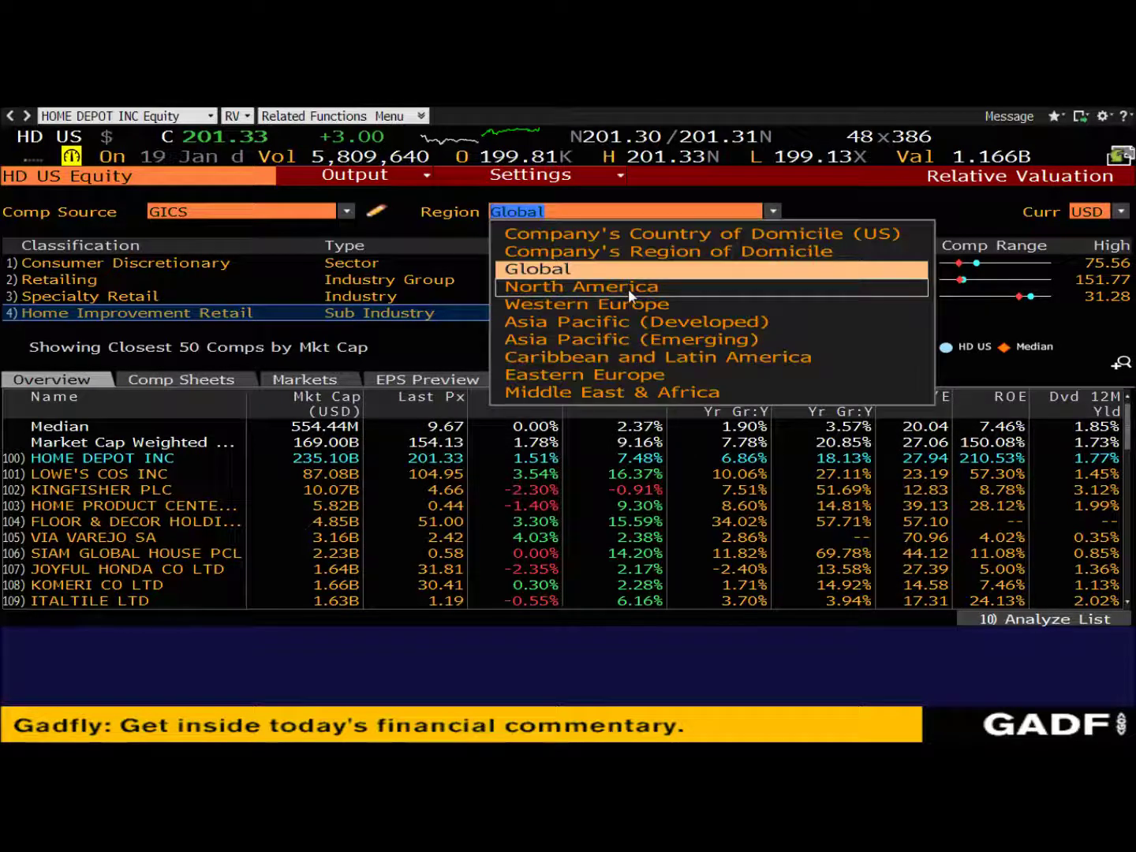
{"action": "left_click", "coordinate": [558, 287]}
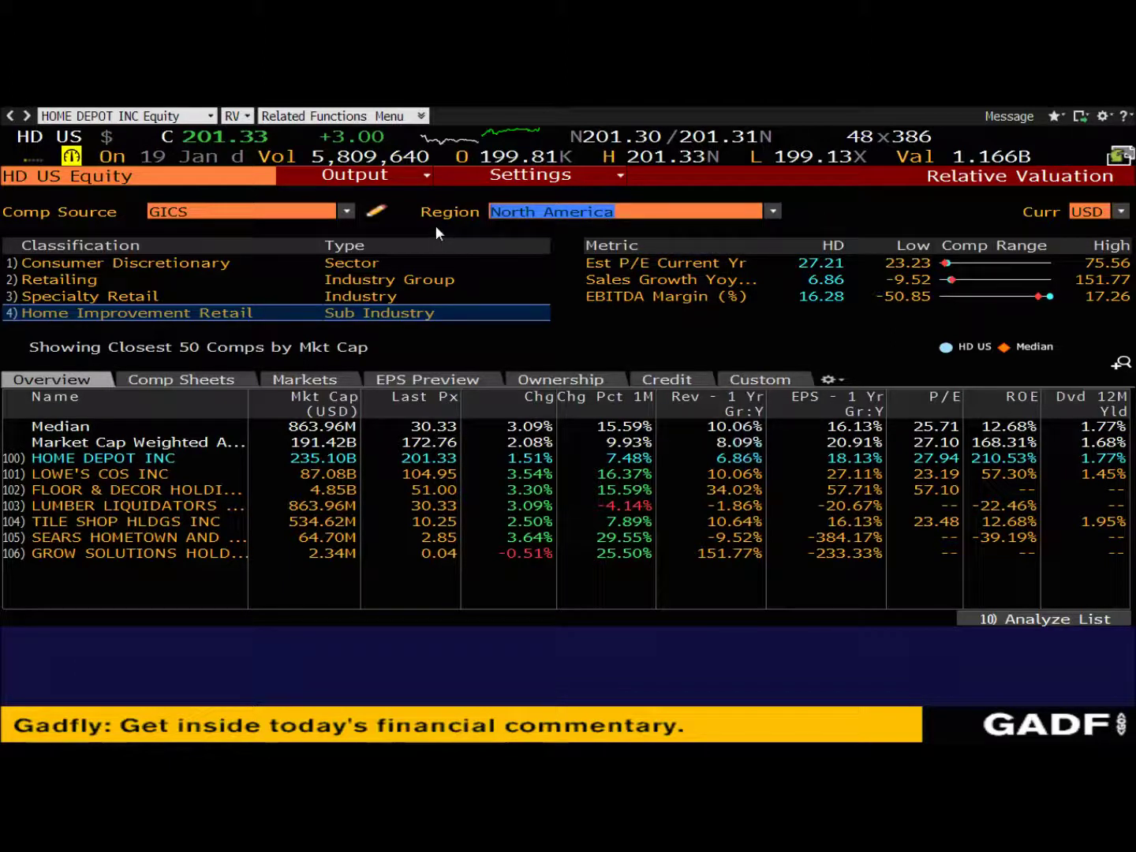
{"action": "left_click", "coordinate": [770, 209]}
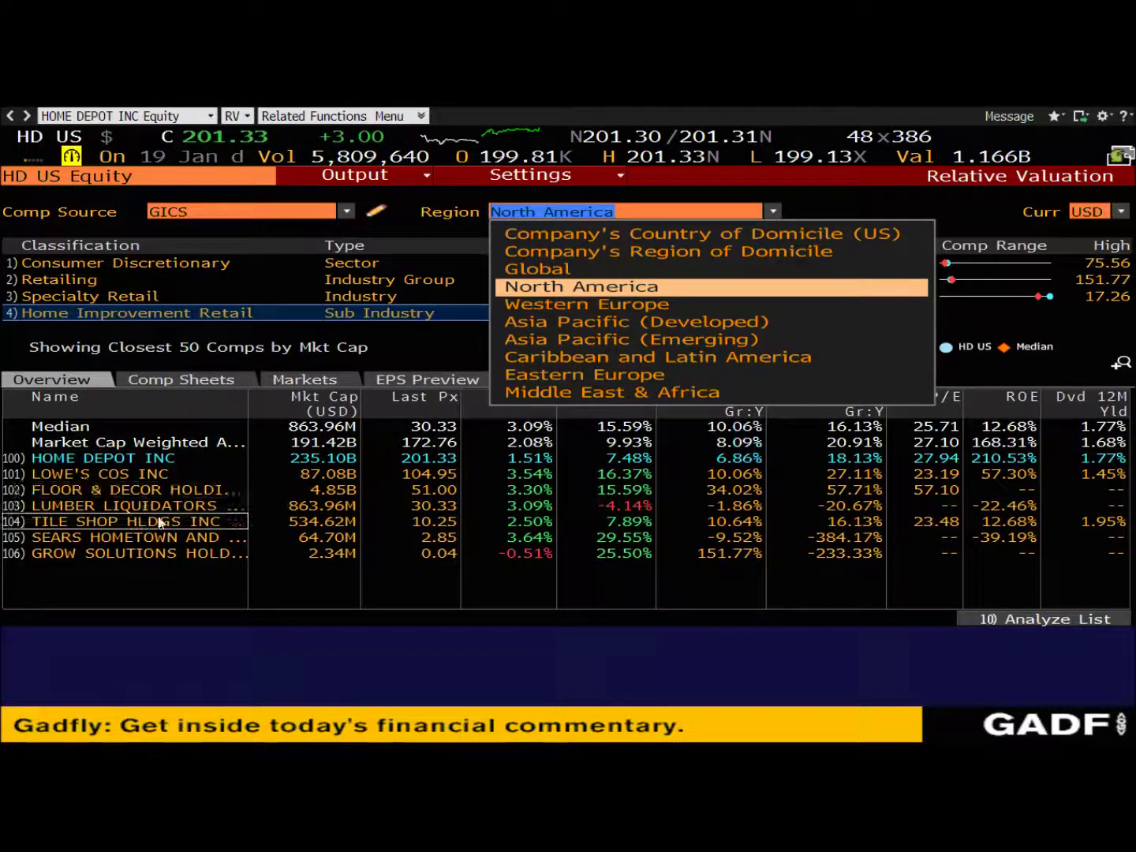
{"action": "left_click", "coordinate": [438, 331]}
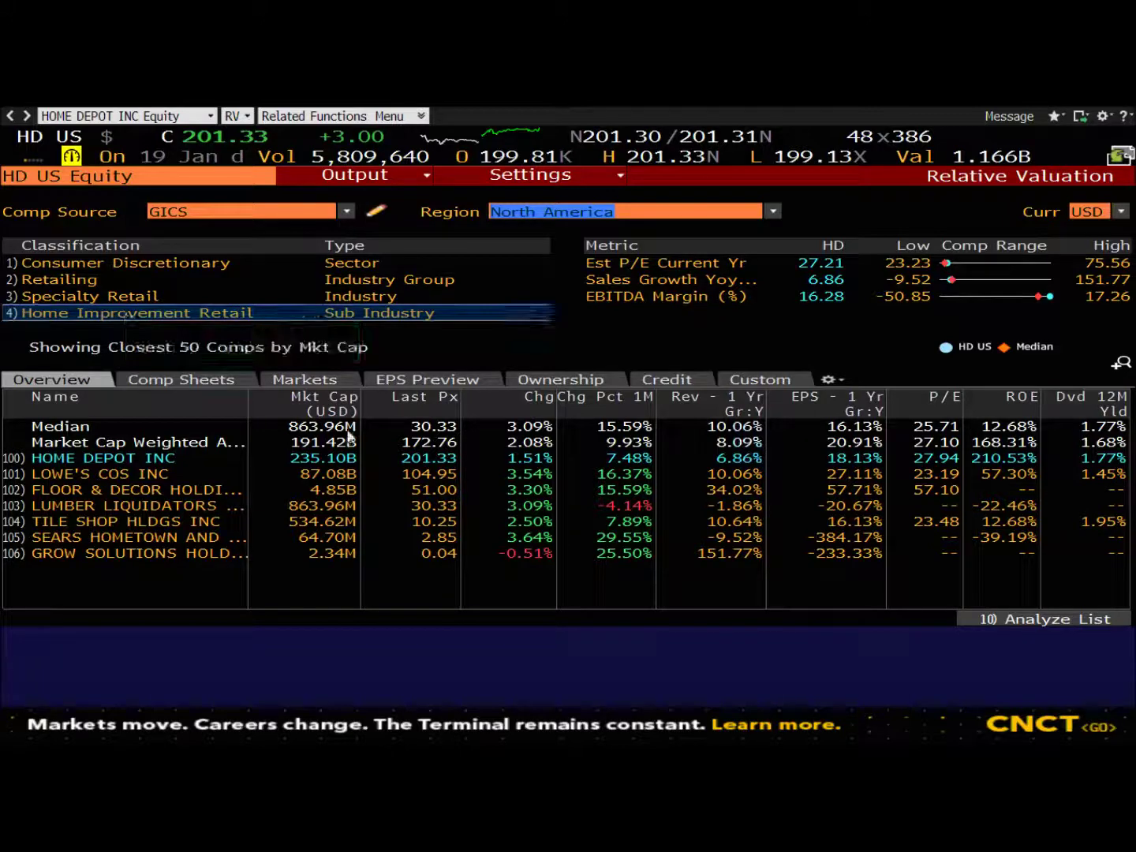
Set the 4-BLOOMBERG window to the Small size, bring 3-BLOOMBERG up beside it, and extend 4-BLOOMBERG downward to a matching height
{"action": "mouse_move", "coordinate": [400, 730]}
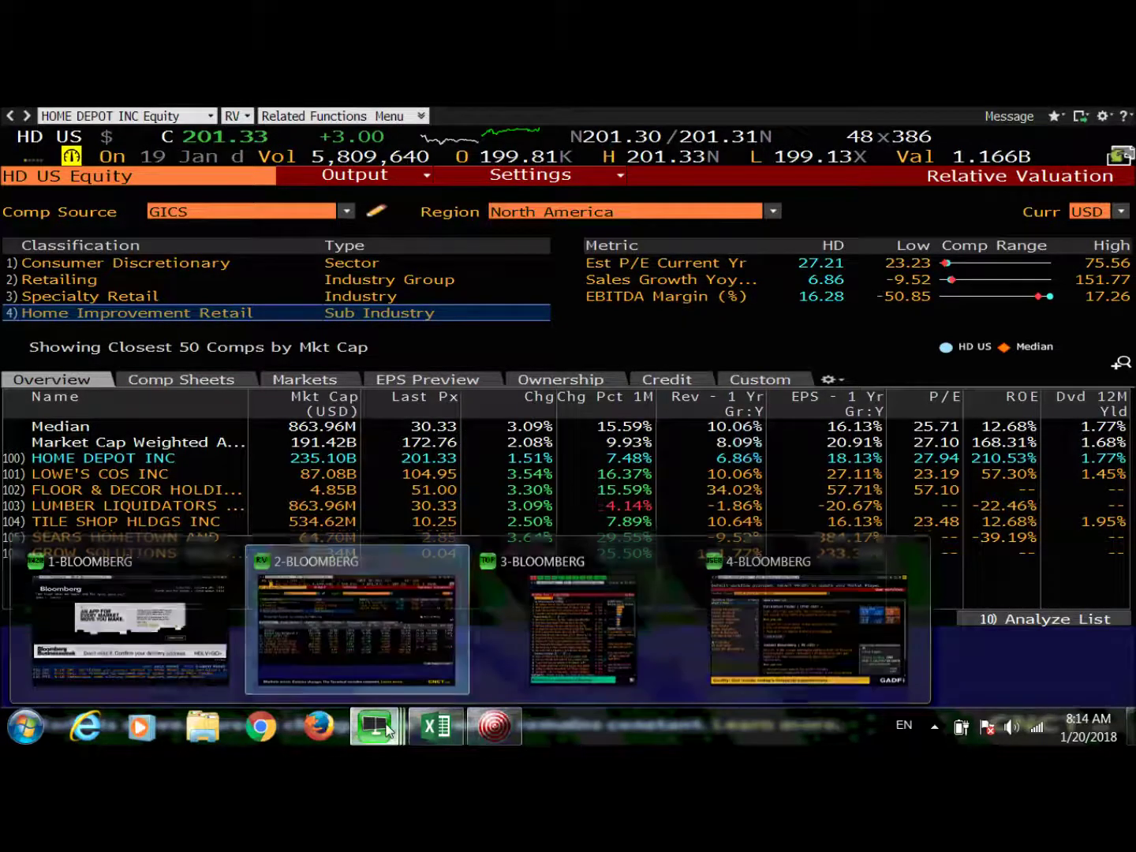
{"action": "left_click", "coordinate": [738, 598]}
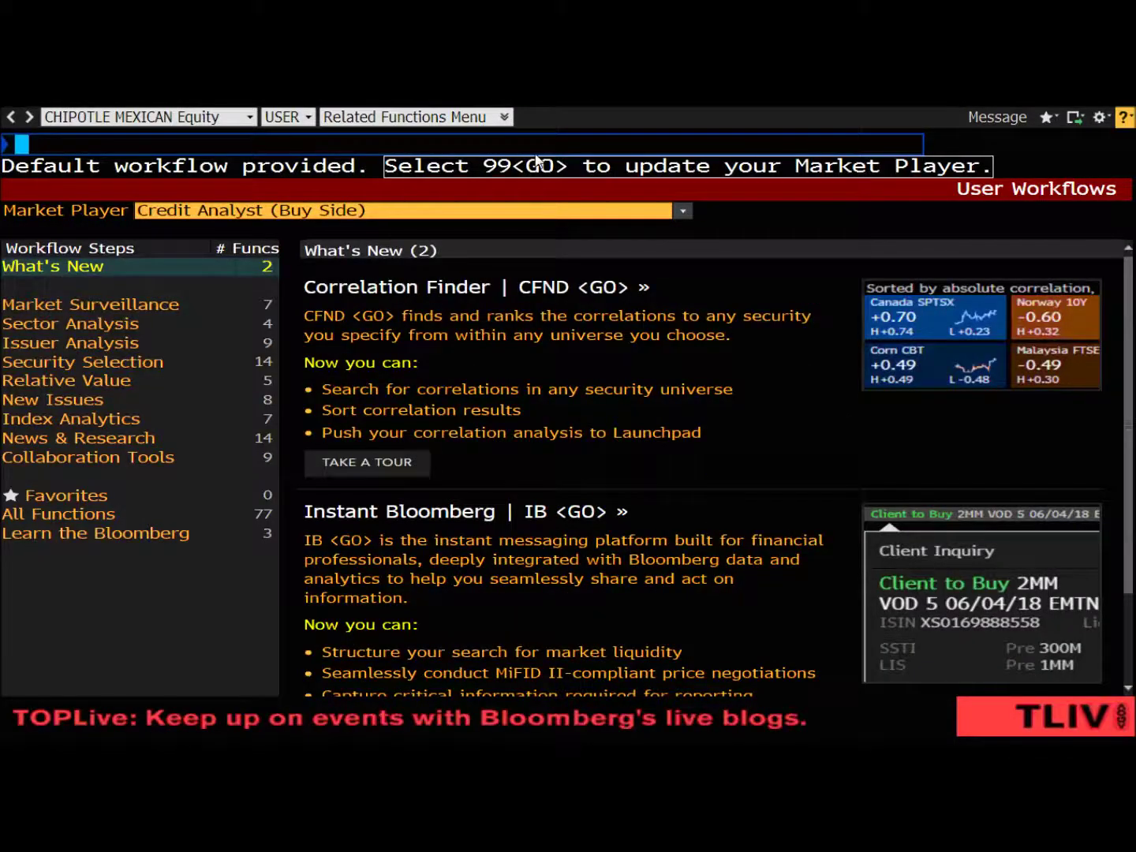
{"action": "left_click", "coordinate": [1101, 117]}
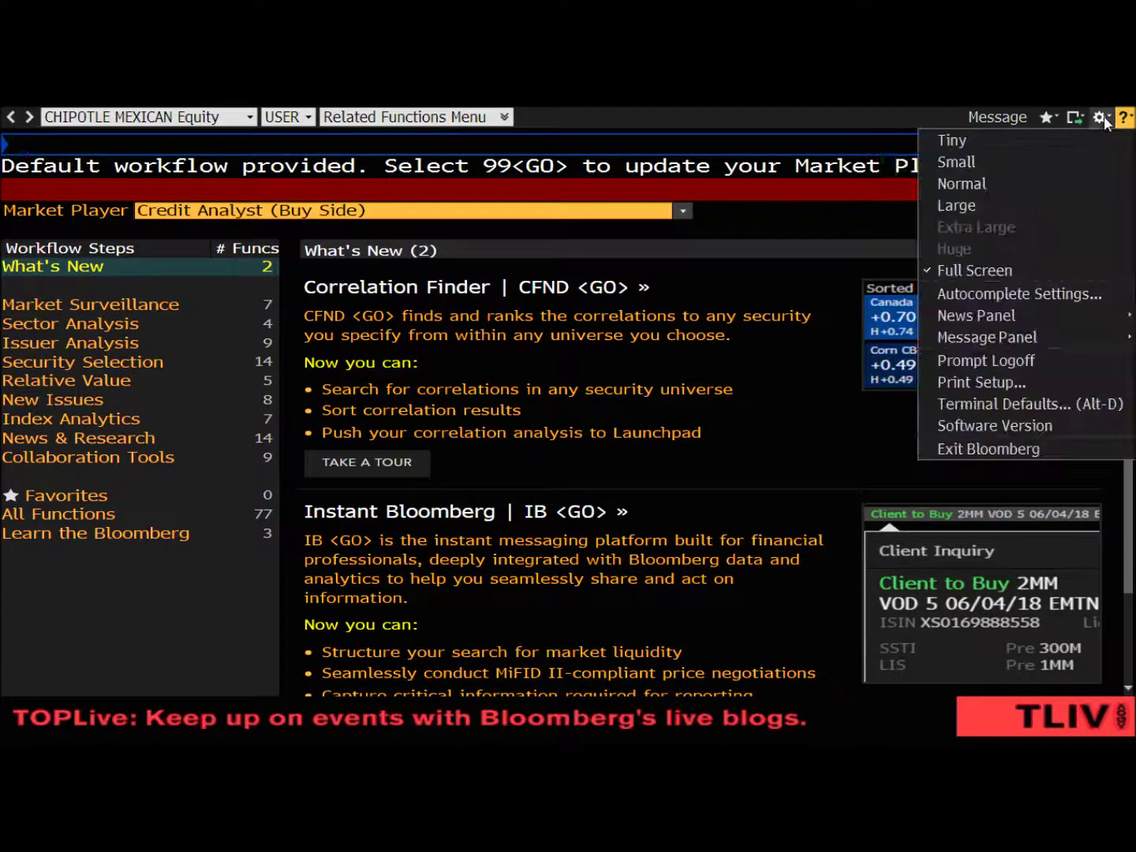
{"action": "left_click", "coordinate": [955, 161]}
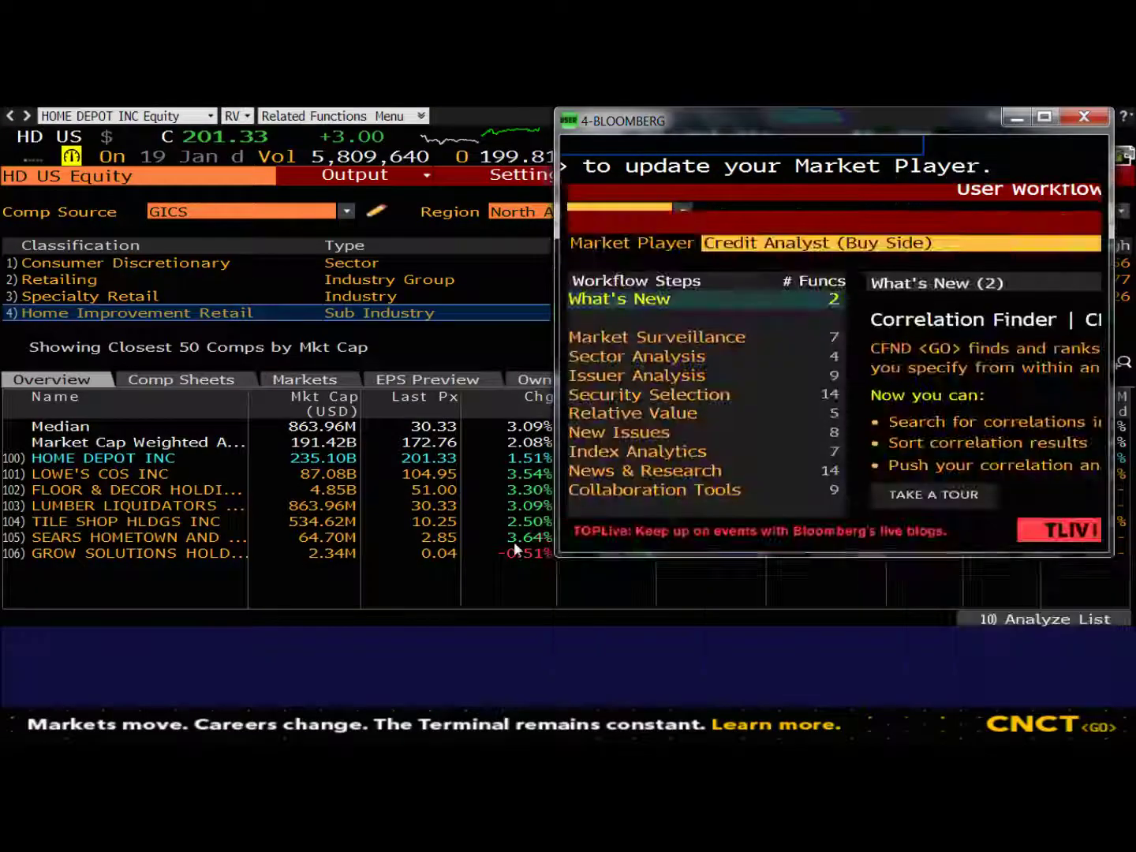
{"action": "mouse_move", "coordinate": [394, 730]}
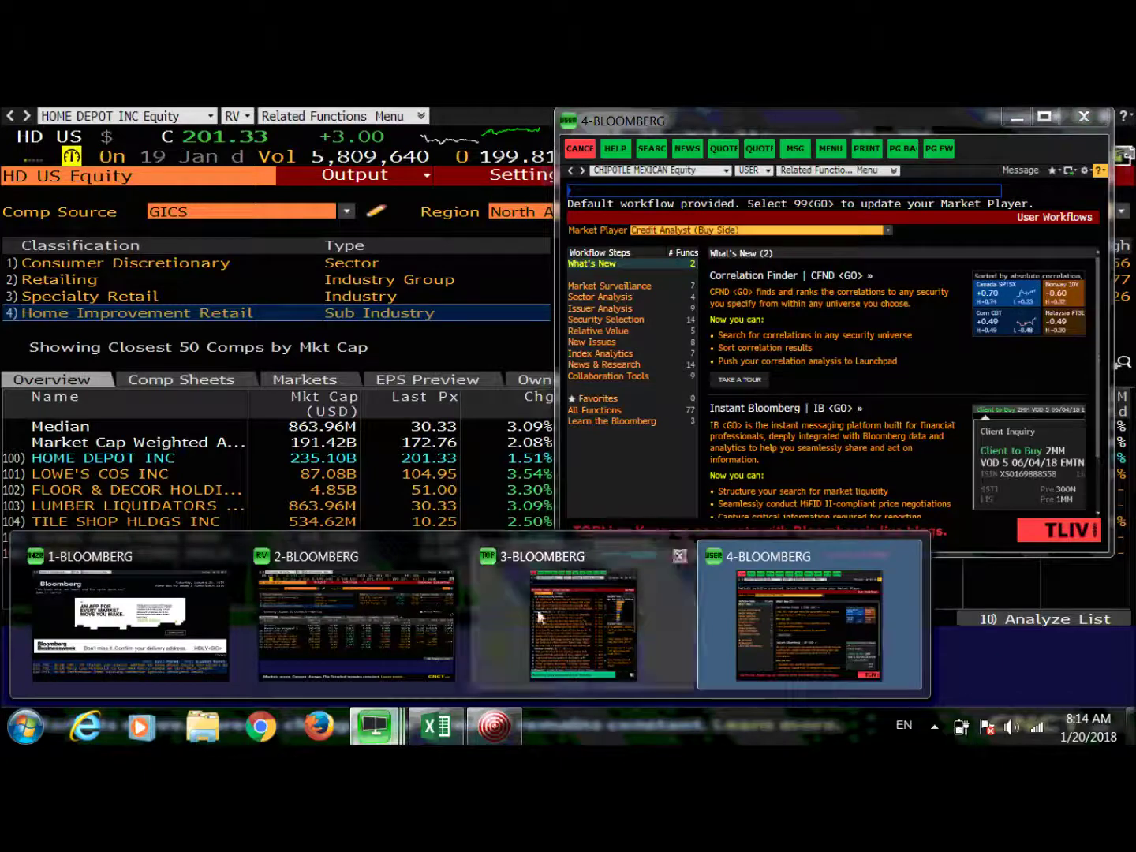
{"action": "left_click", "coordinate": [558, 602]}
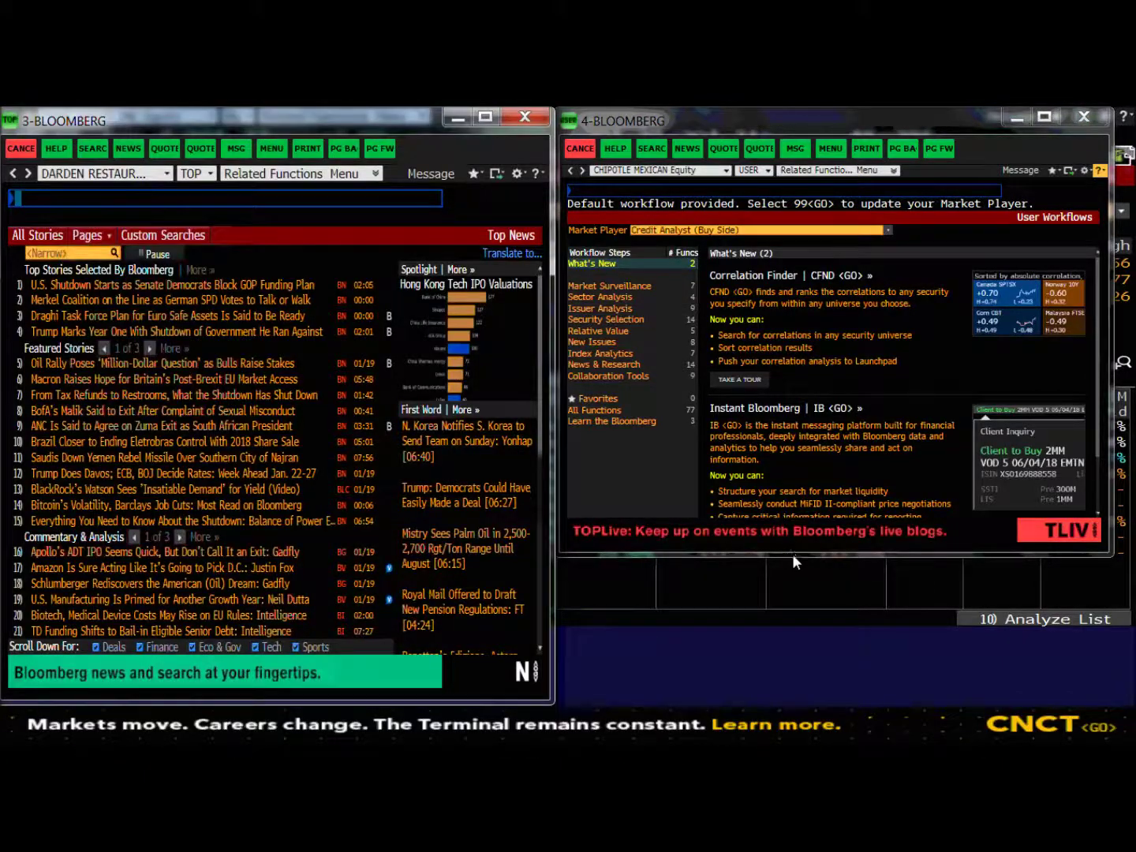
{"action": "left_click_drag", "start_coordinate": [792, 554], "coordinate": [789, 705]}
Run the GICS function in the 3-BLOOMBERG window, and load HD US Equity with the RV function in the 4-BLOOMBERG window
{"action": "left_click", "coordinate": [244, 196]}
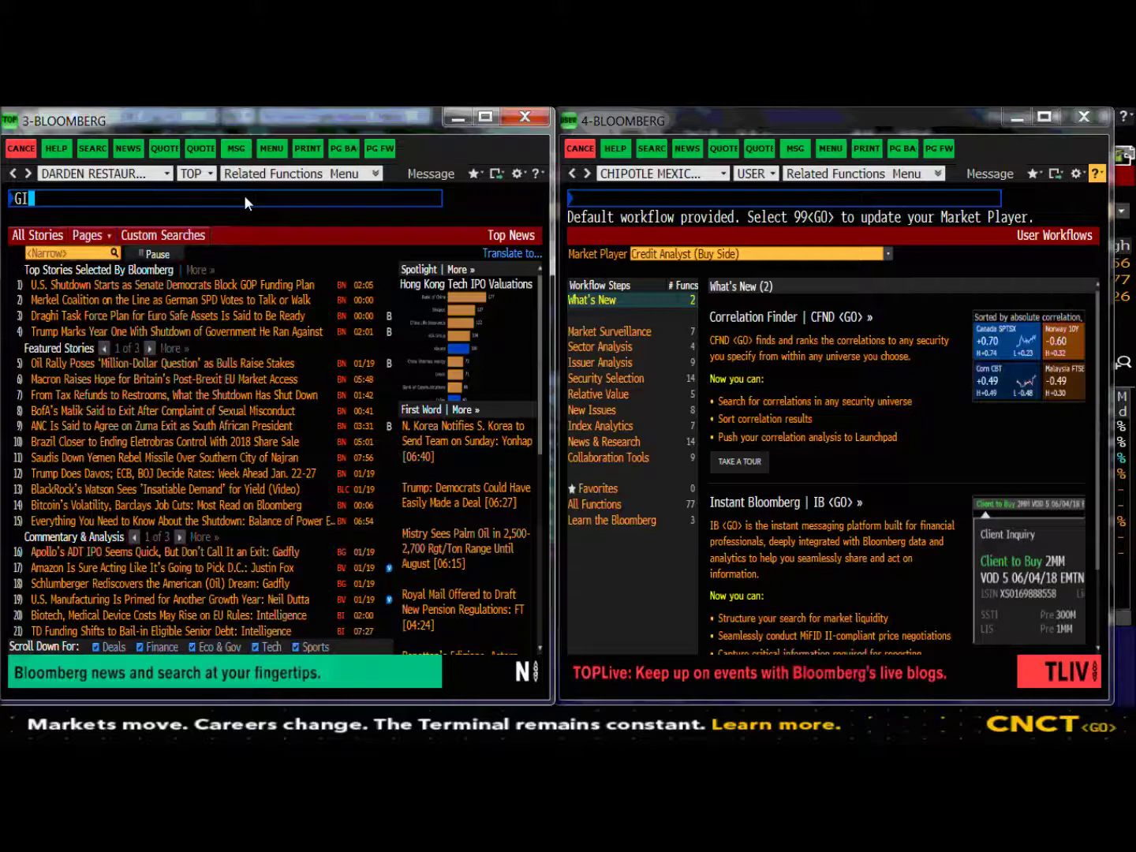
{"action": "key", "text": "Return"}
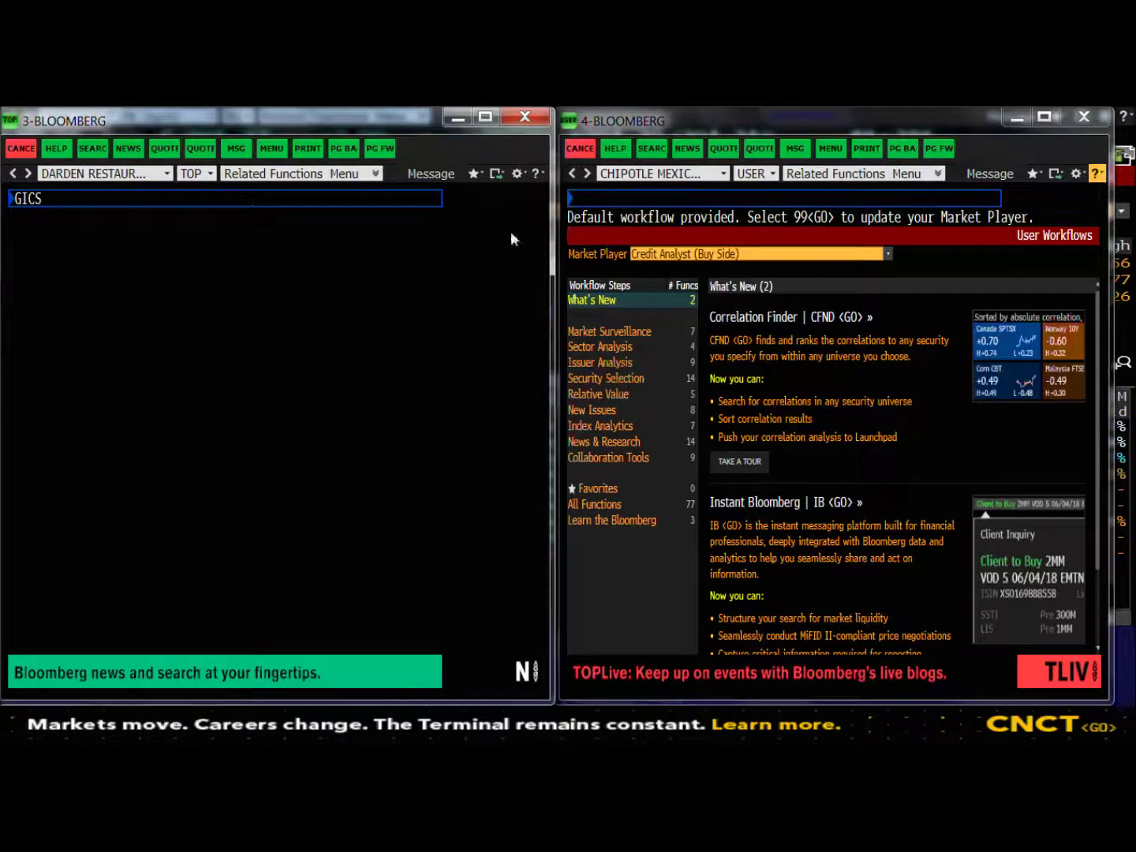
{"action": "left_click", "coordinate": [625, 199]}
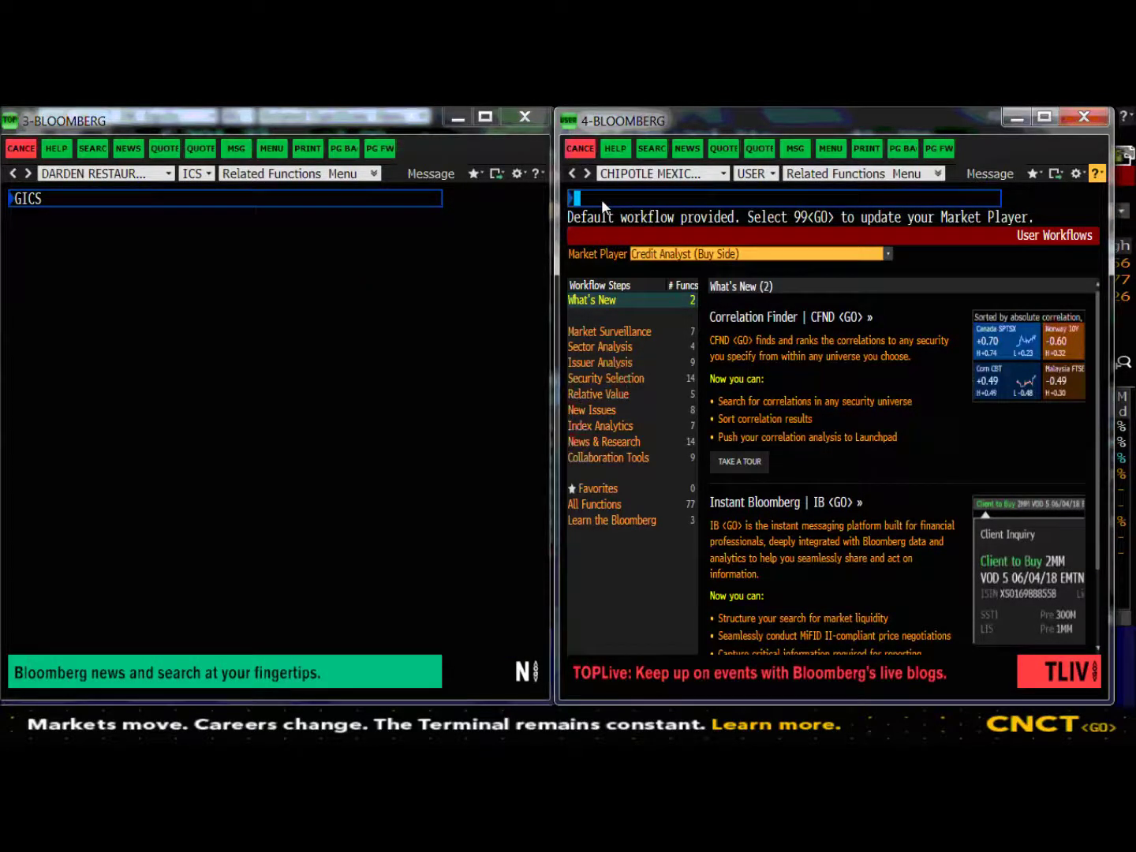
{"action": "type", "text": "HD"}
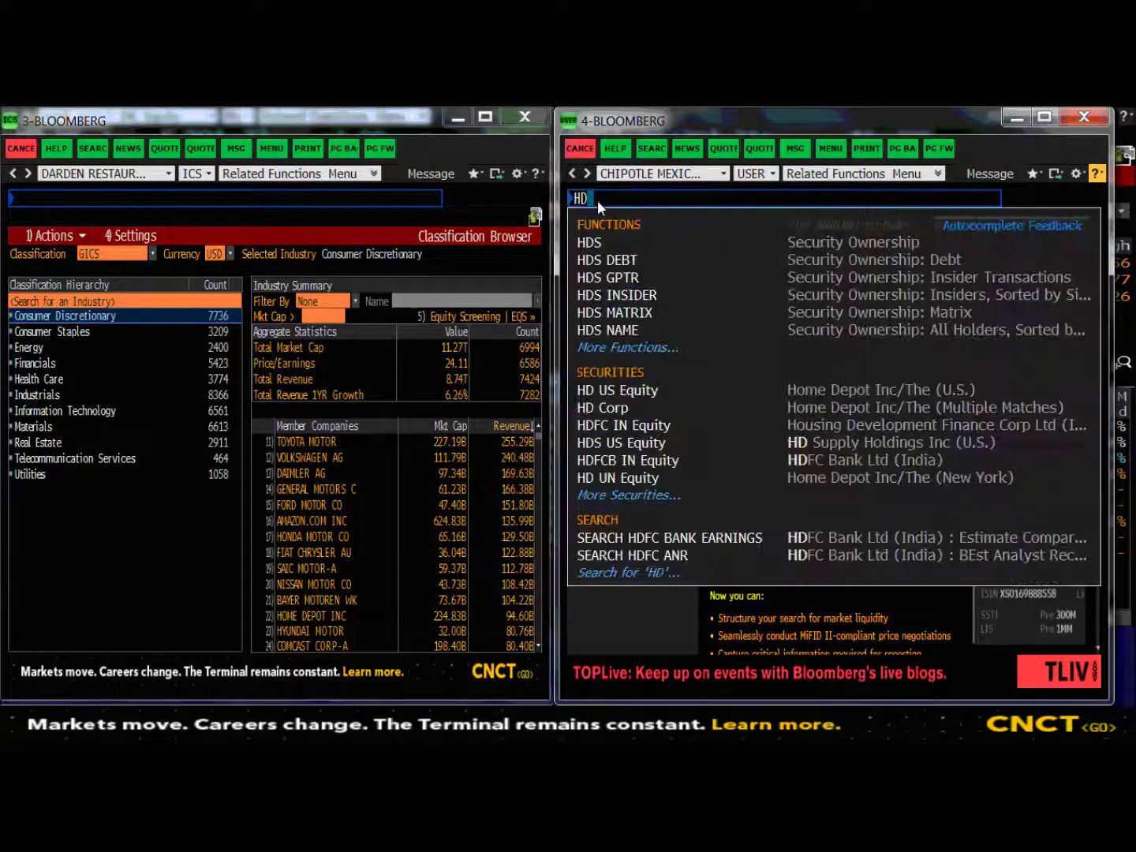
{"action": "left_click", "coordinate": [631, 391]}
{"action": "key", "text": "Return"}
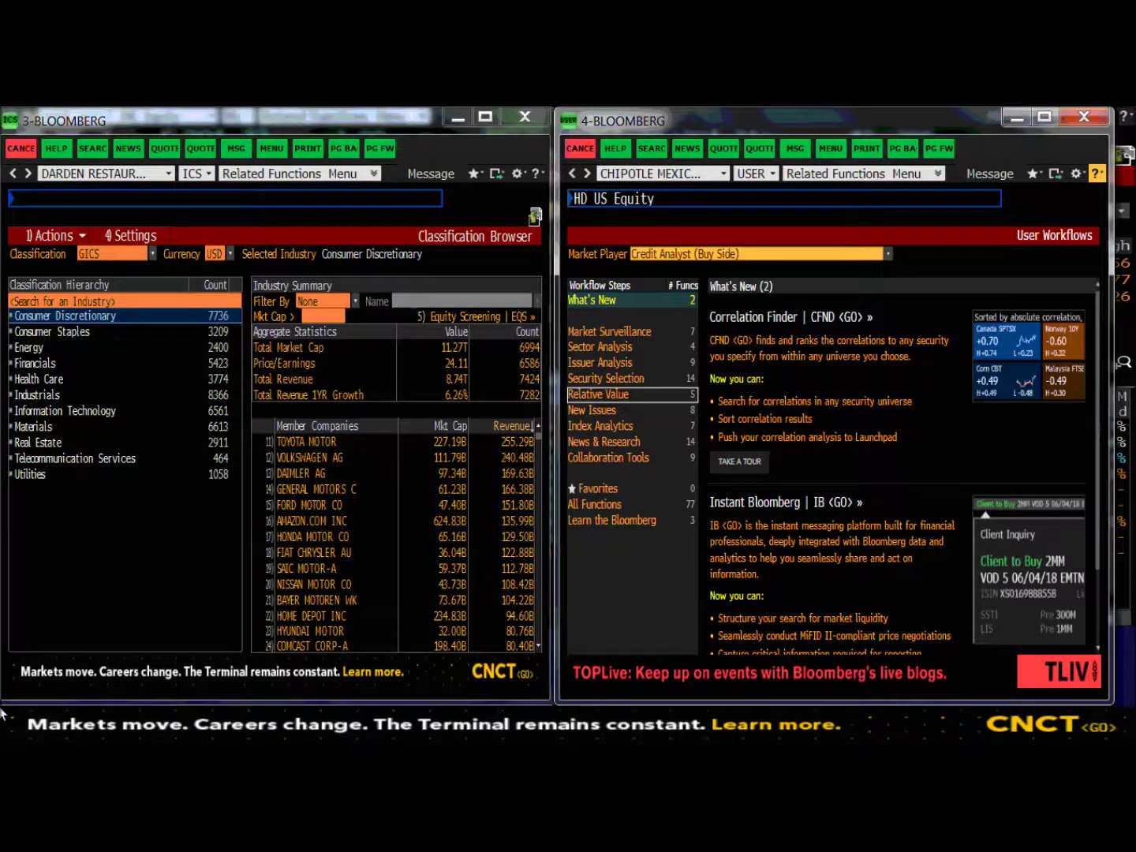
{"action": "left_click", "coordinate": [639, 197]}
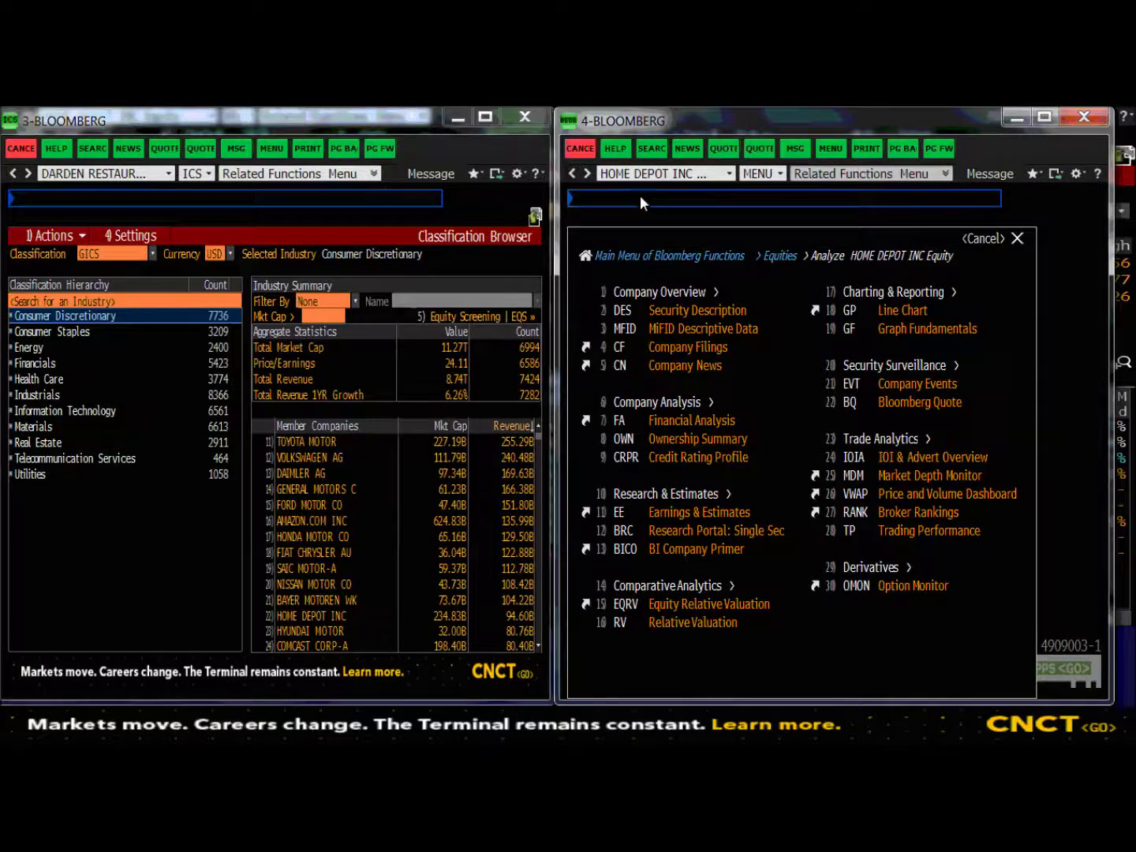
{"action": "type", "text": "RV"}
{"action": "key", "text": "Return"}
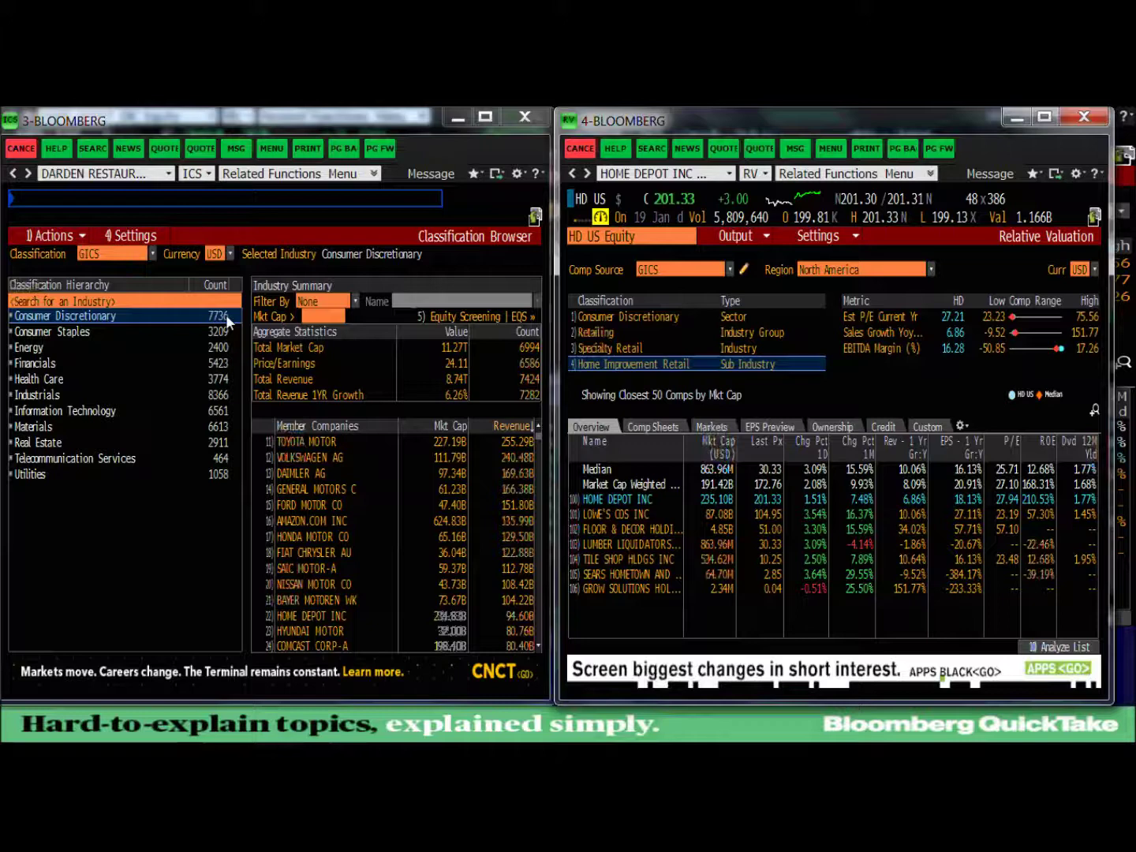
Expand Consumer Discretionary in the classification hierarchy and compare the Retailing companies in both the Classification Browser and Relative Valuation
{"action": "left_click", "coordinate": [10, 316]}
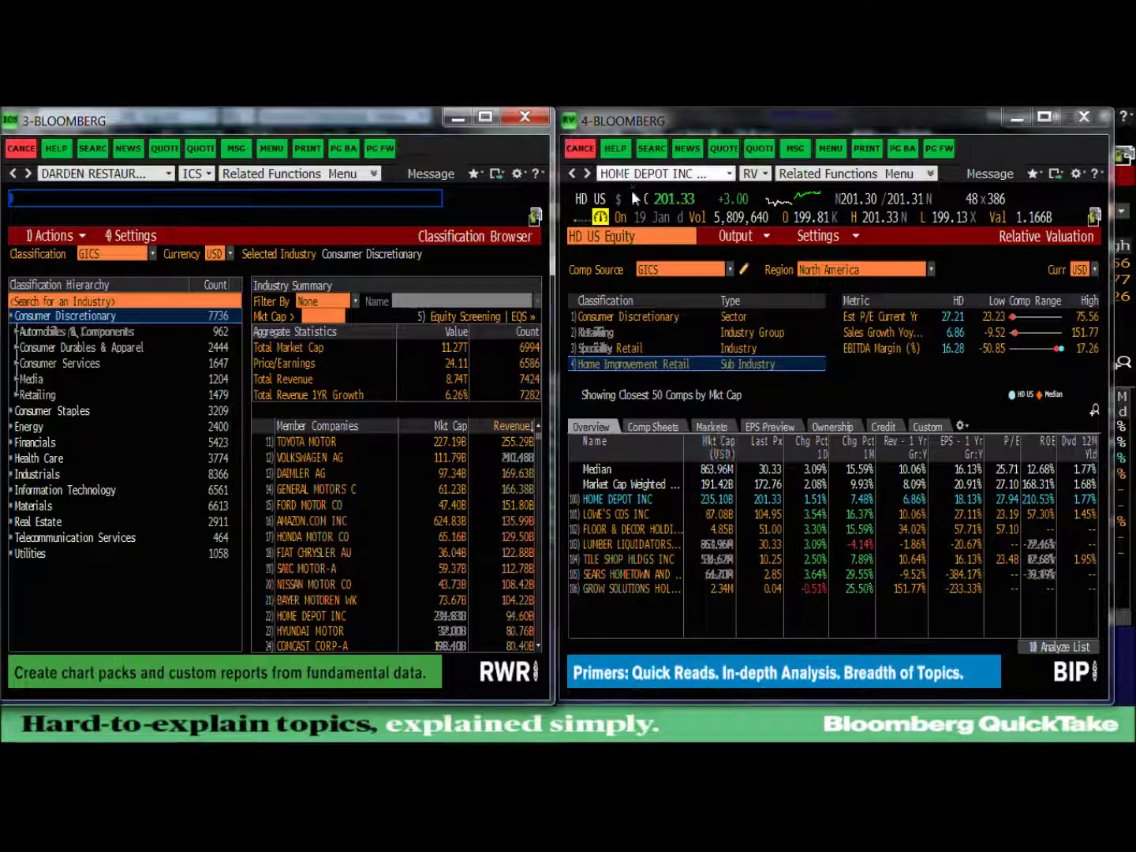
{"action": "left_click", "coordinate": [597, 334]}
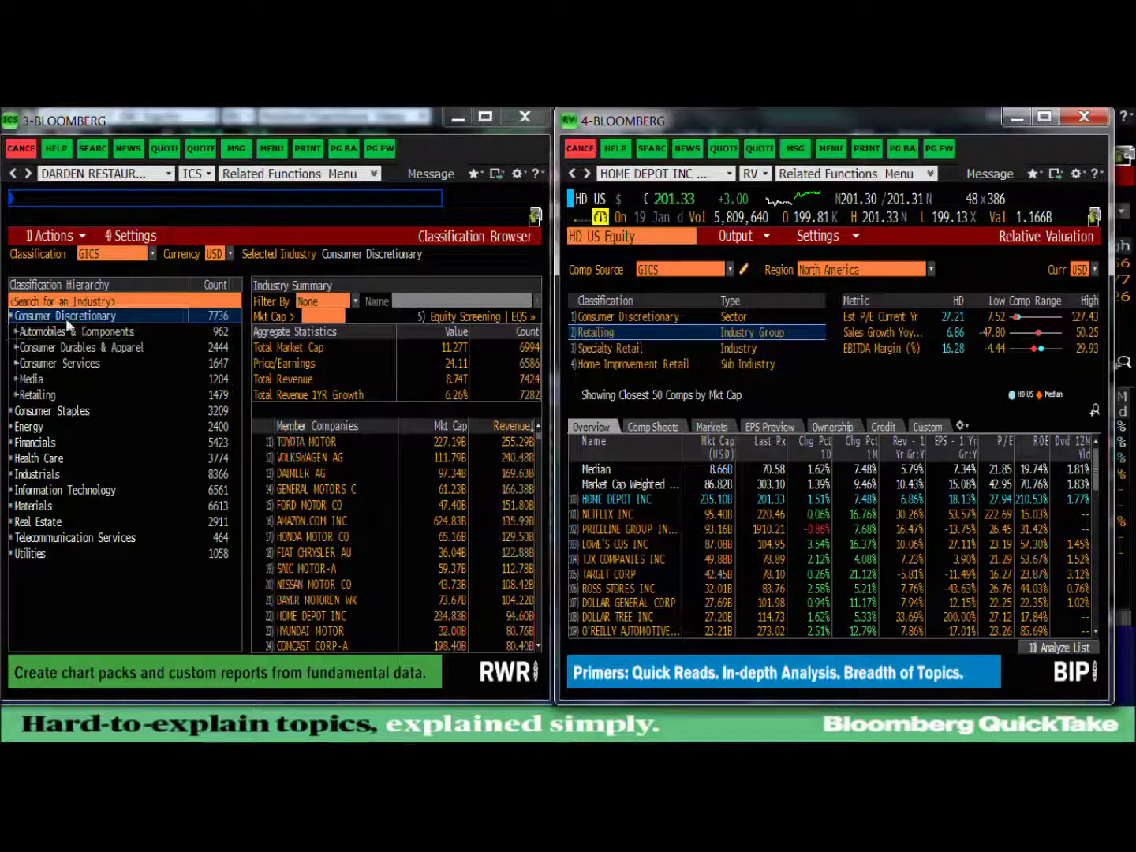
{"action": "left_click", "coordinate": [36, 396]}
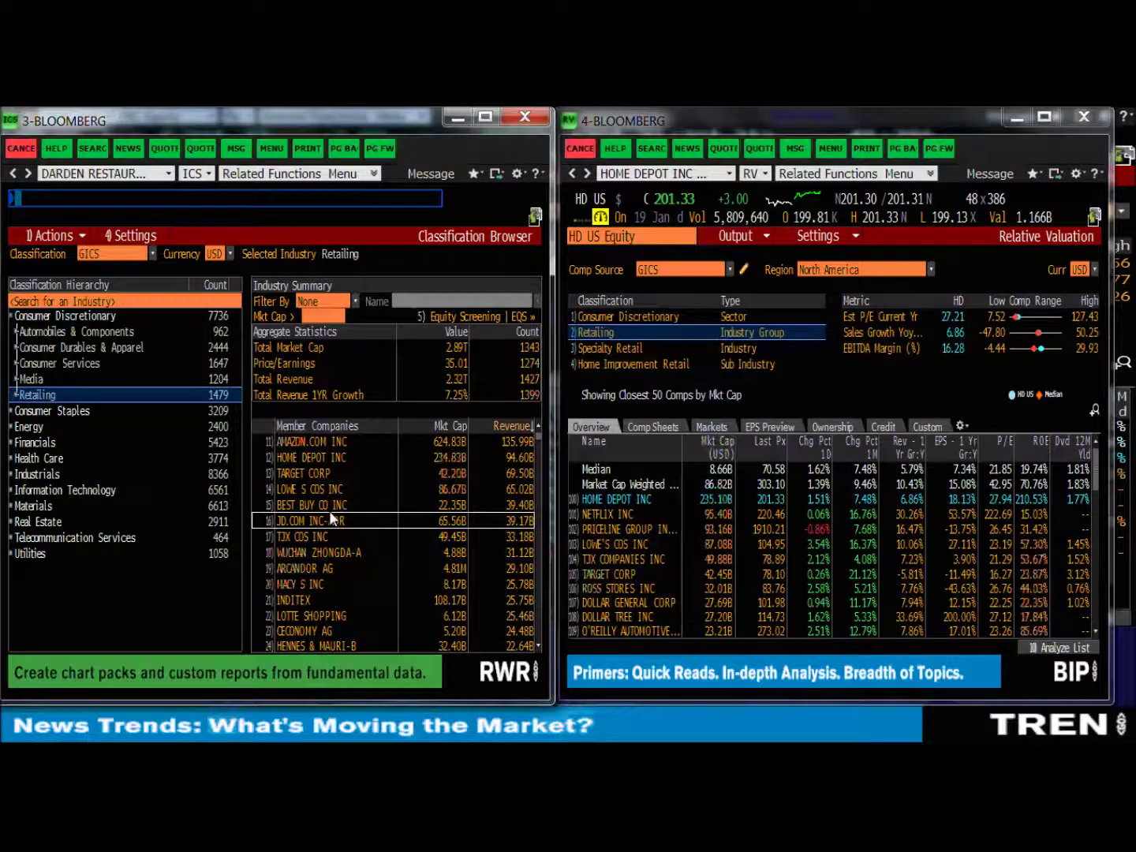
Select Specialty Retail in both Relative Valuation and the Classification Browser, and browse the member companies
{"action": "left_click", "coordinate": [603, 351]}
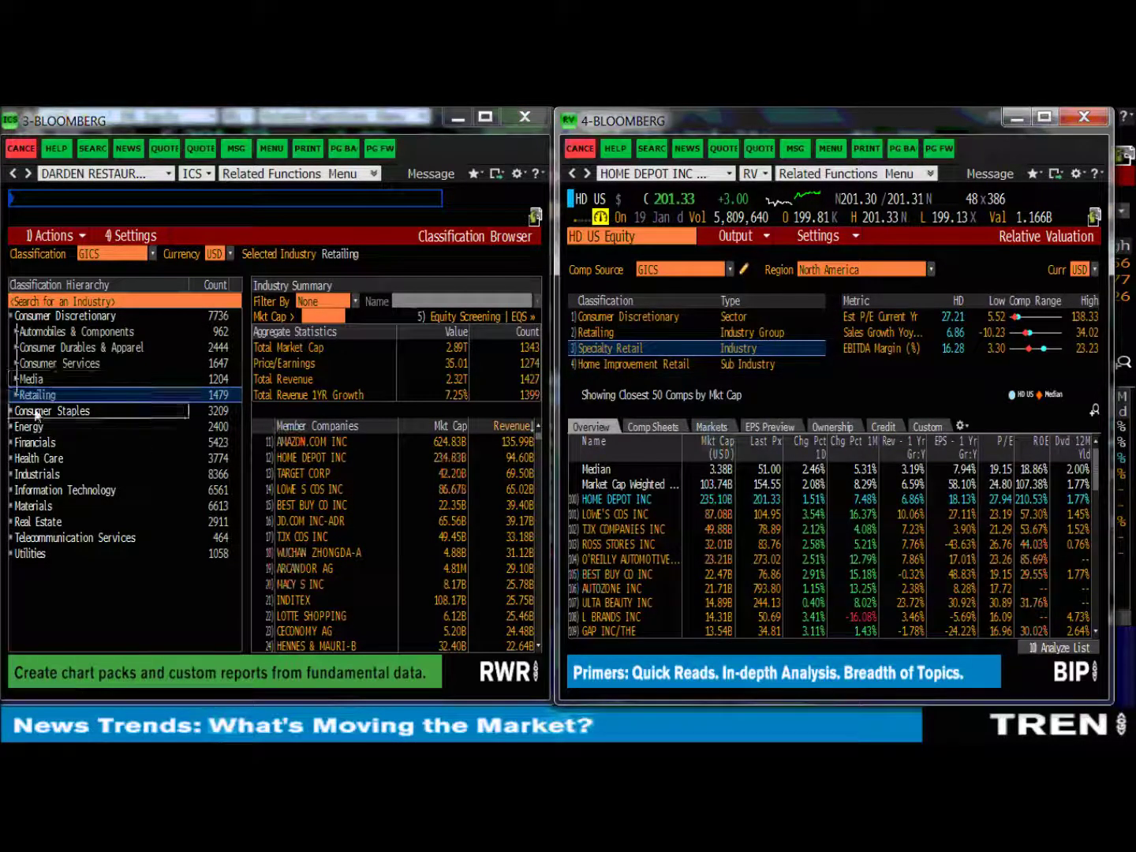
{"action": "left_click", "coordinate": [16, 396]}
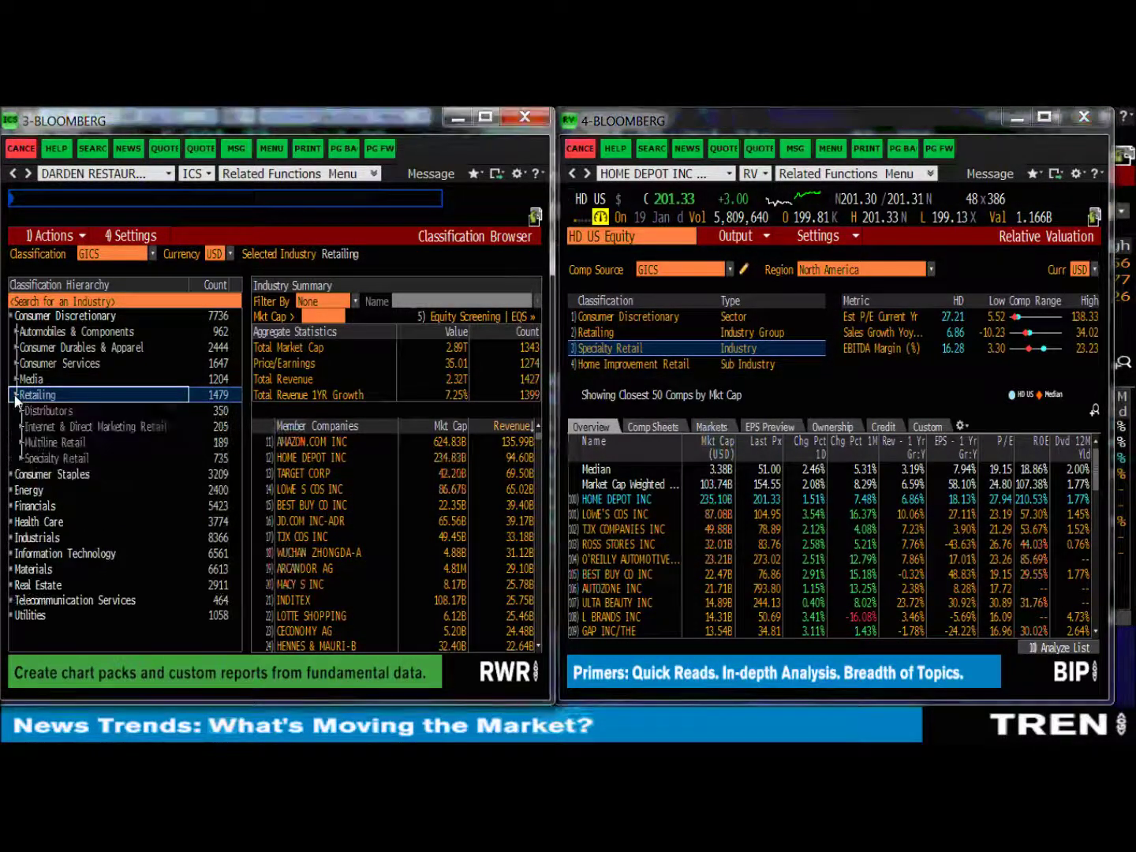
{"action": "left_click", "coordinate": [71, 458]}
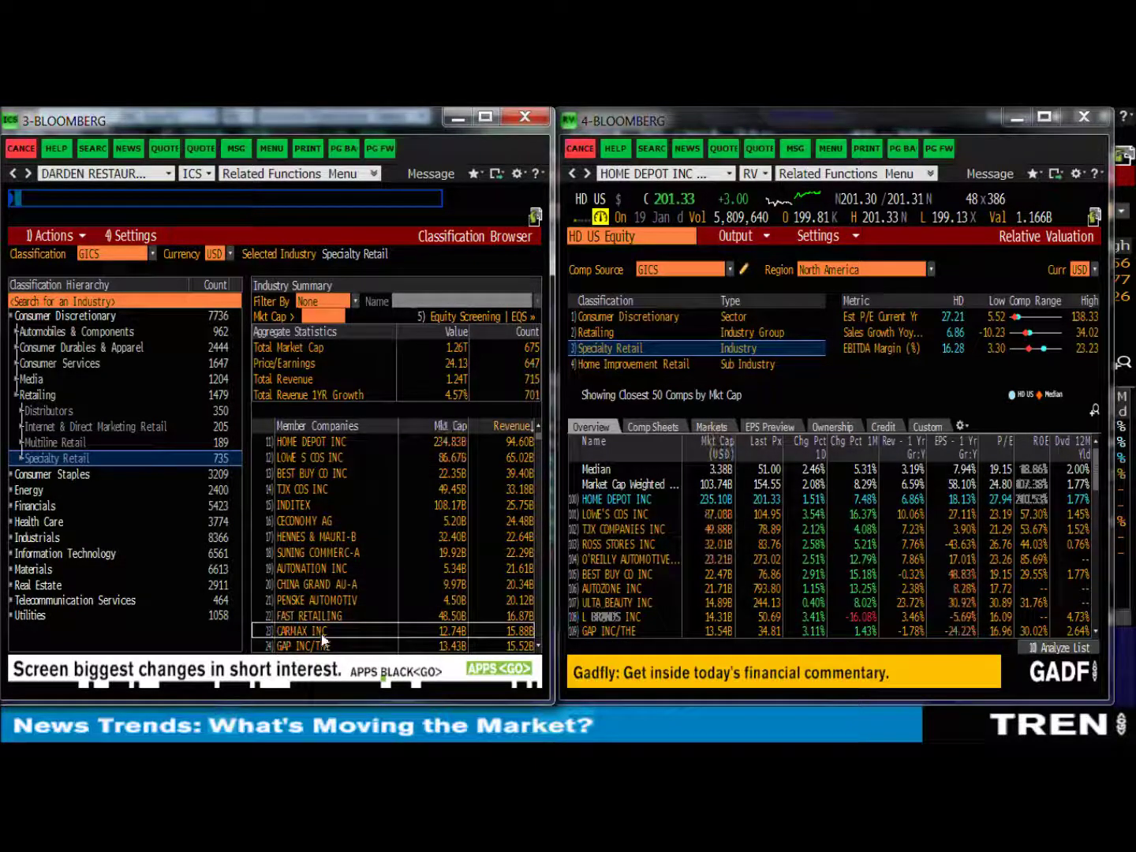
{"action": "scroll", "coordinate": [331, 631], "scroll_direction": "down", "scroll_amount": 2}
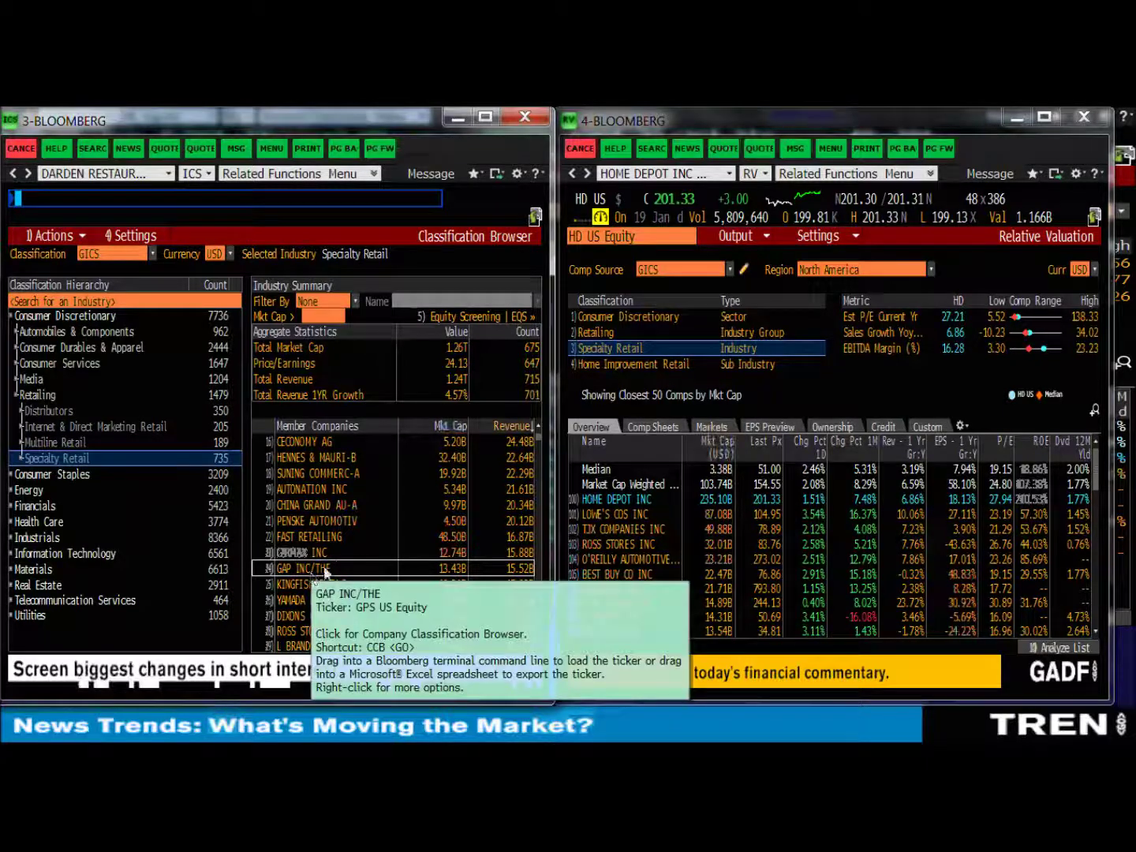
{"action": "scroll", "coordinate": [352, 572], "scroll_direction": "up", "scroll_amount": 5}
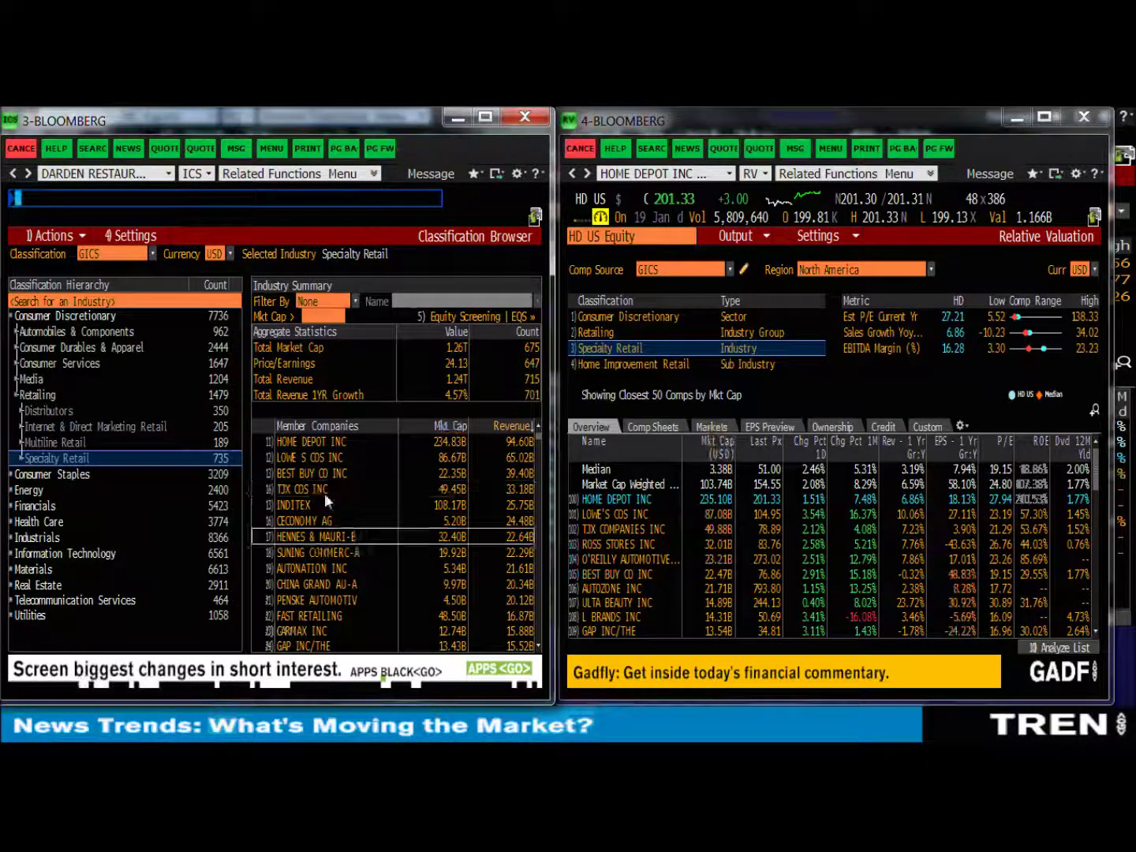
Select the Home Improvement Retail sub-industry in both Relative Valuation and the Classification Browser to compare the peer companies
{"action": "left_click", "coordinate": [631, 365]}
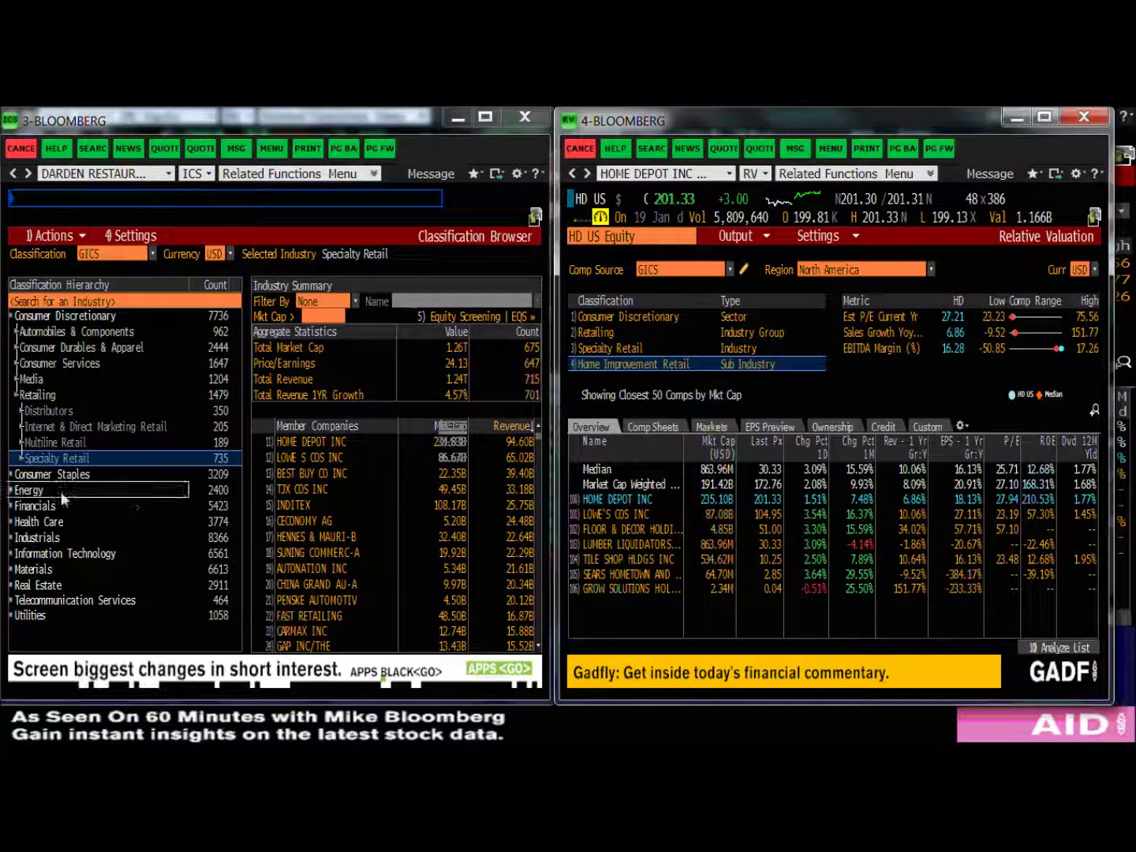
{"action": "left_click", "coordinate": [20, 460]}
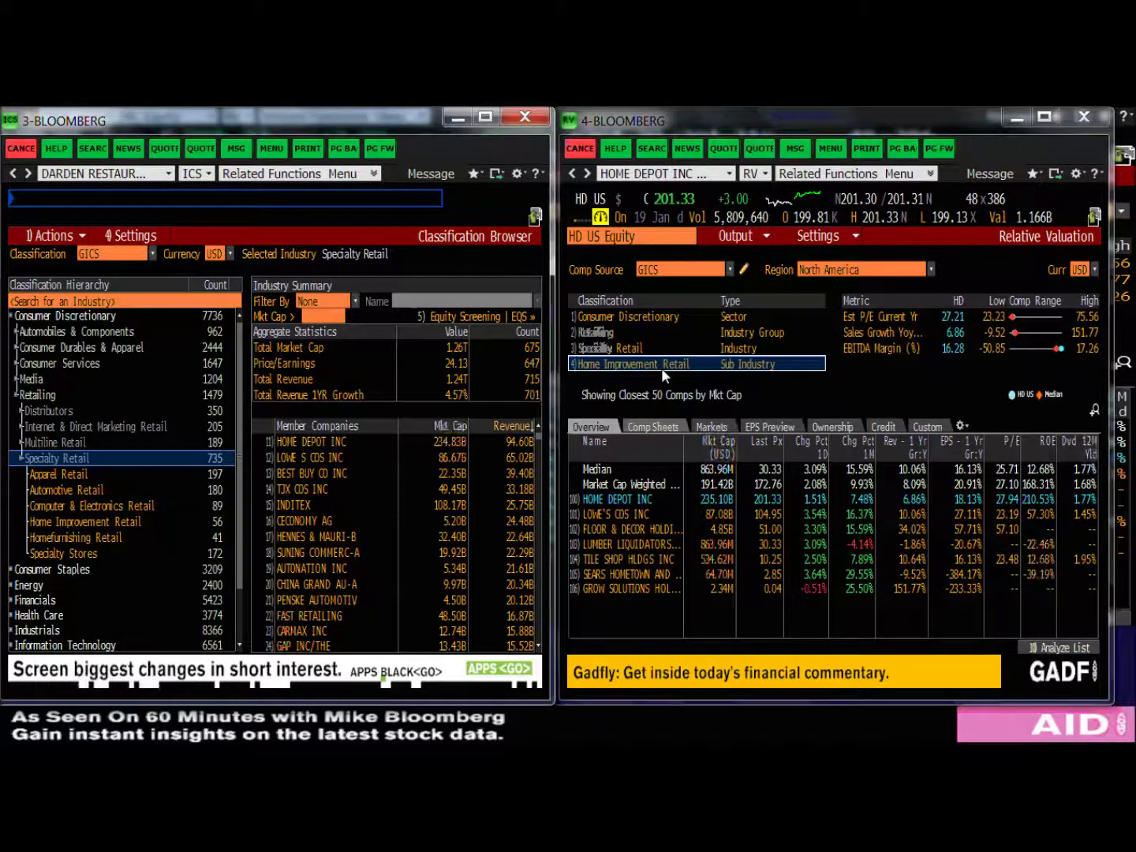
{"action": "left_click", "coordinate": [76, 522]}
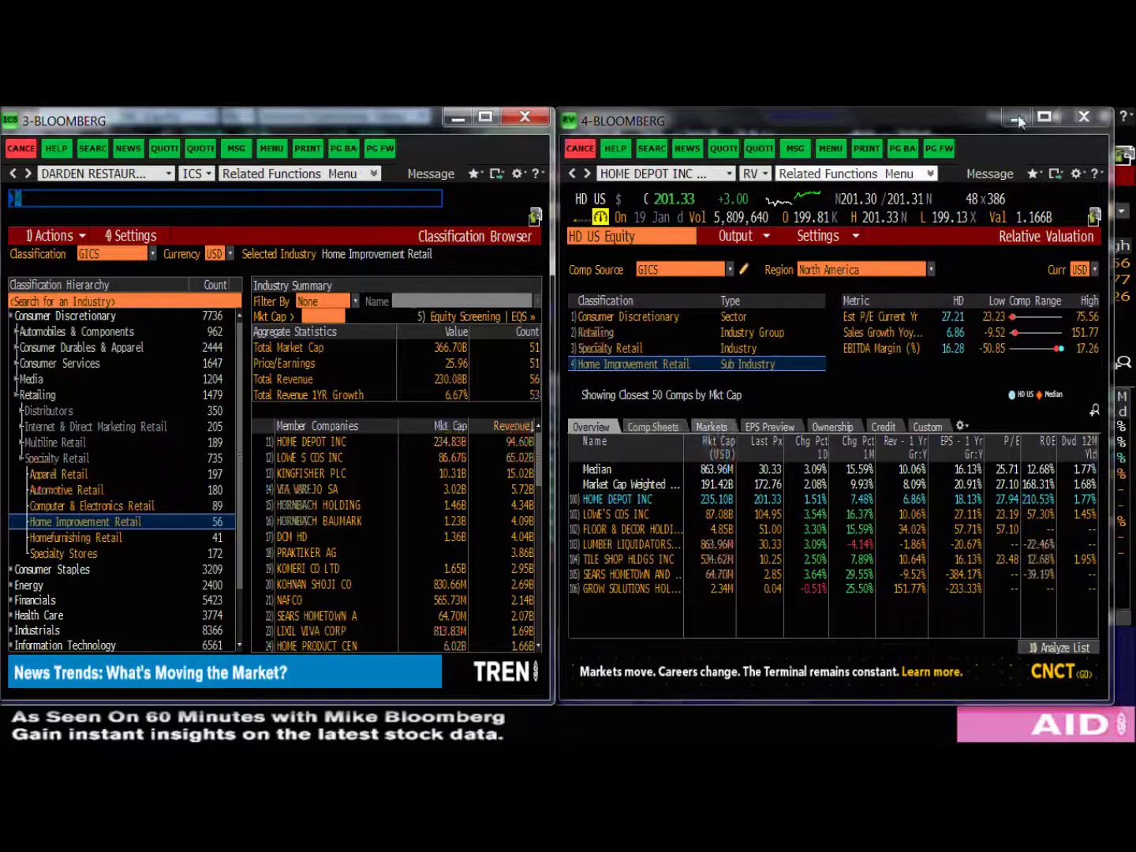
Maximize the 4-BLOOMBERG window, load LOW US Equity (Lowe's), and run the WACC function
{"action": "left_click", "coordinate": [1048, 118]}
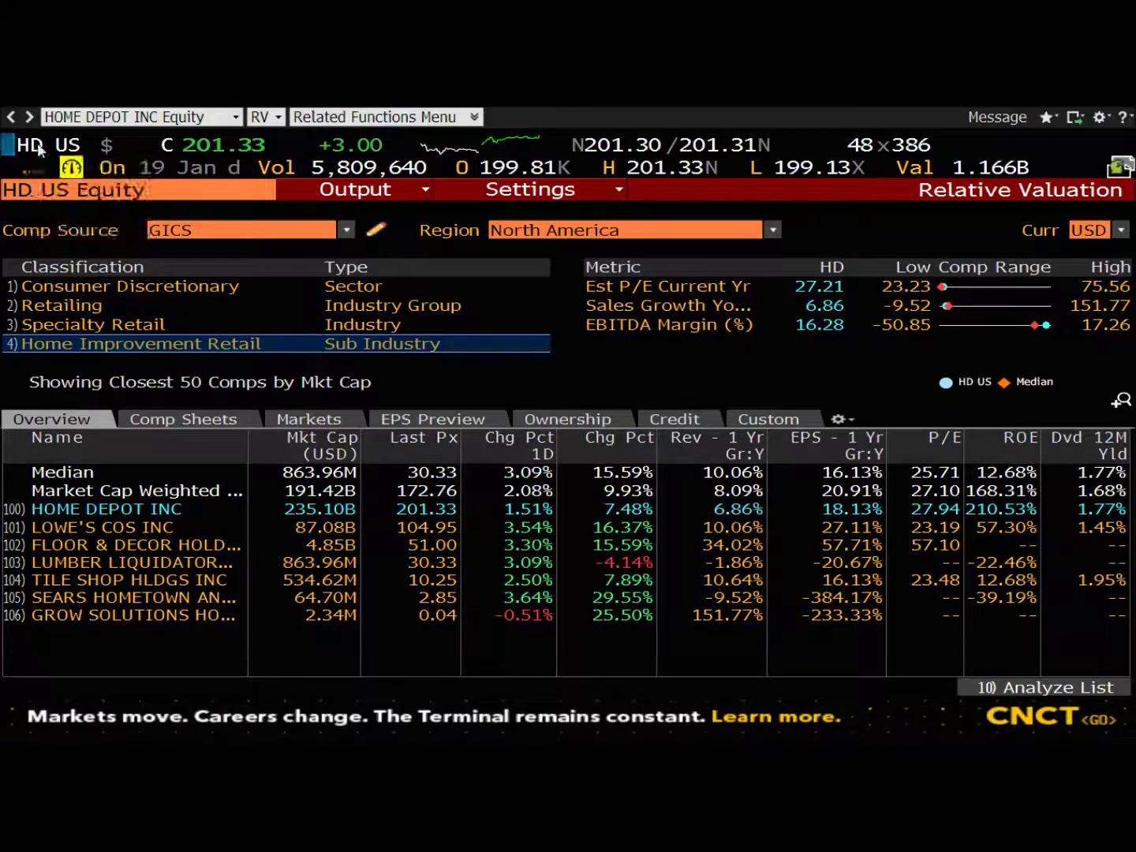
{"action": "type", "text": "LOW"}
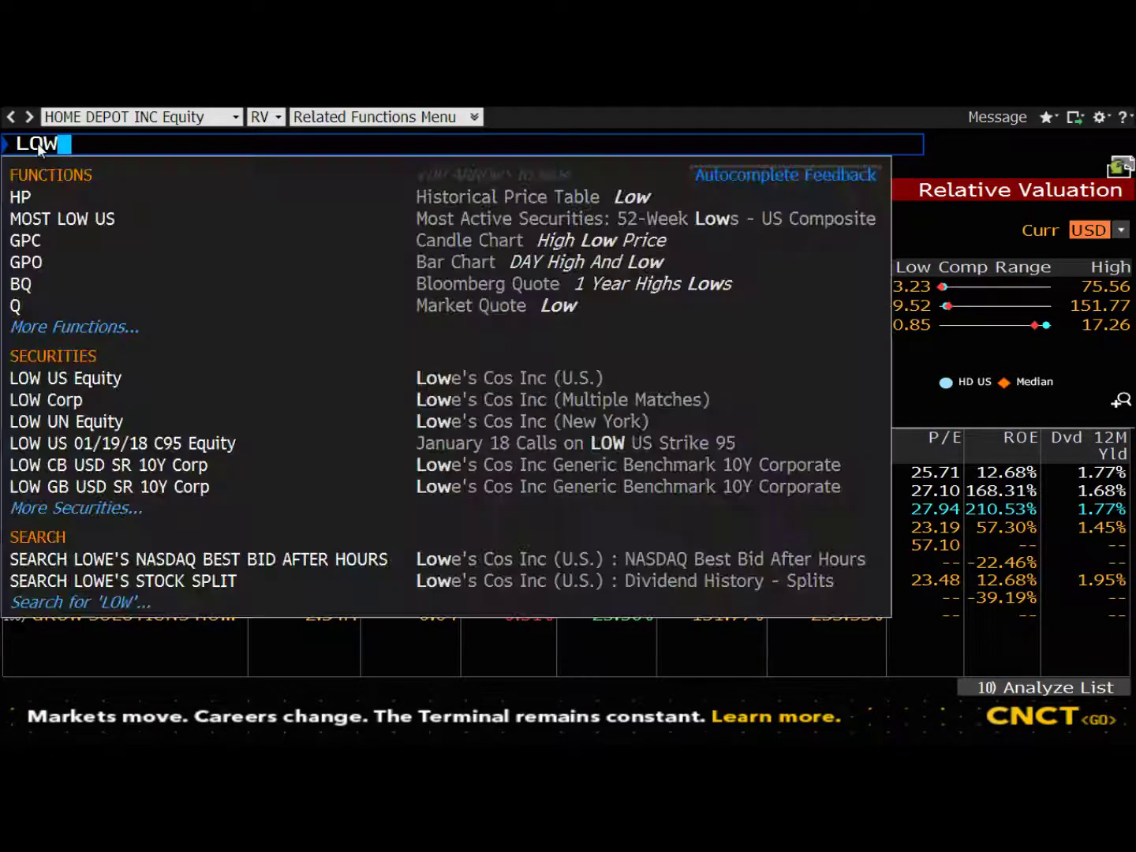
{"action": "left_click", "coordinate": [87, 377]}
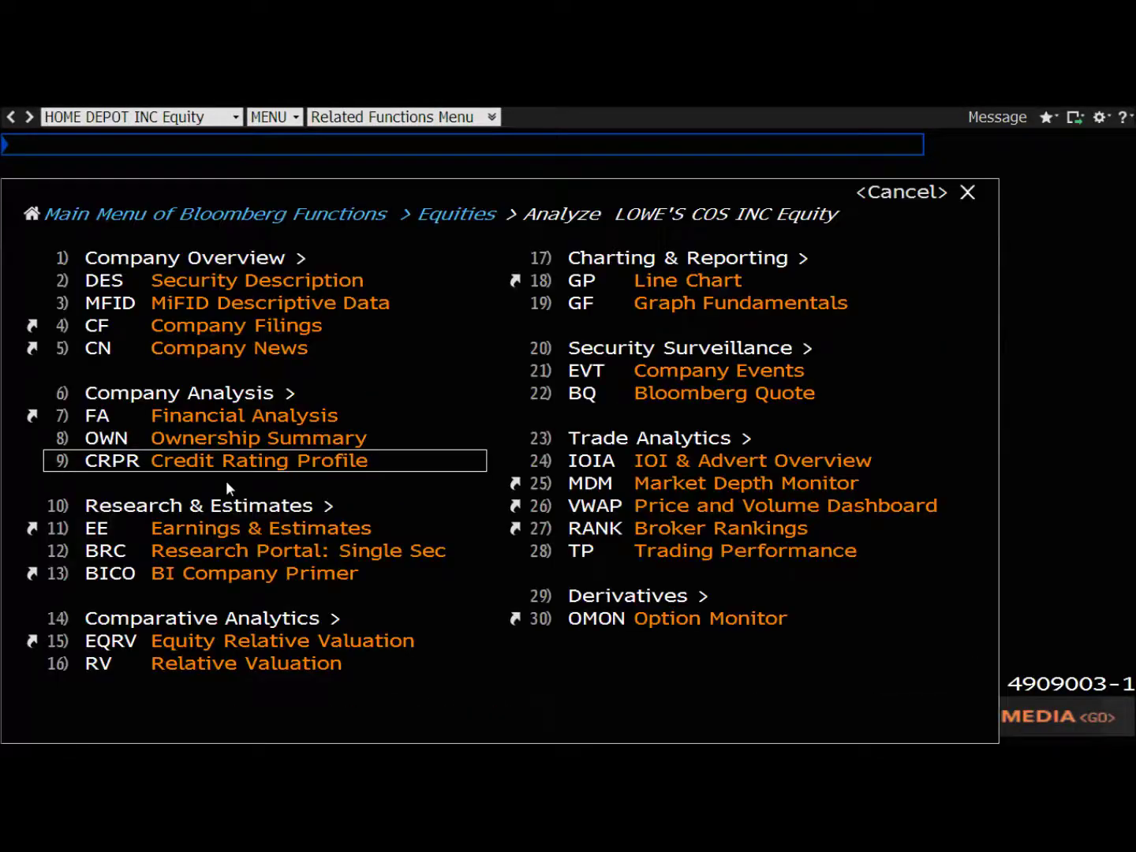
{"action": "mouse_move", "coordinate": [60, 151]}
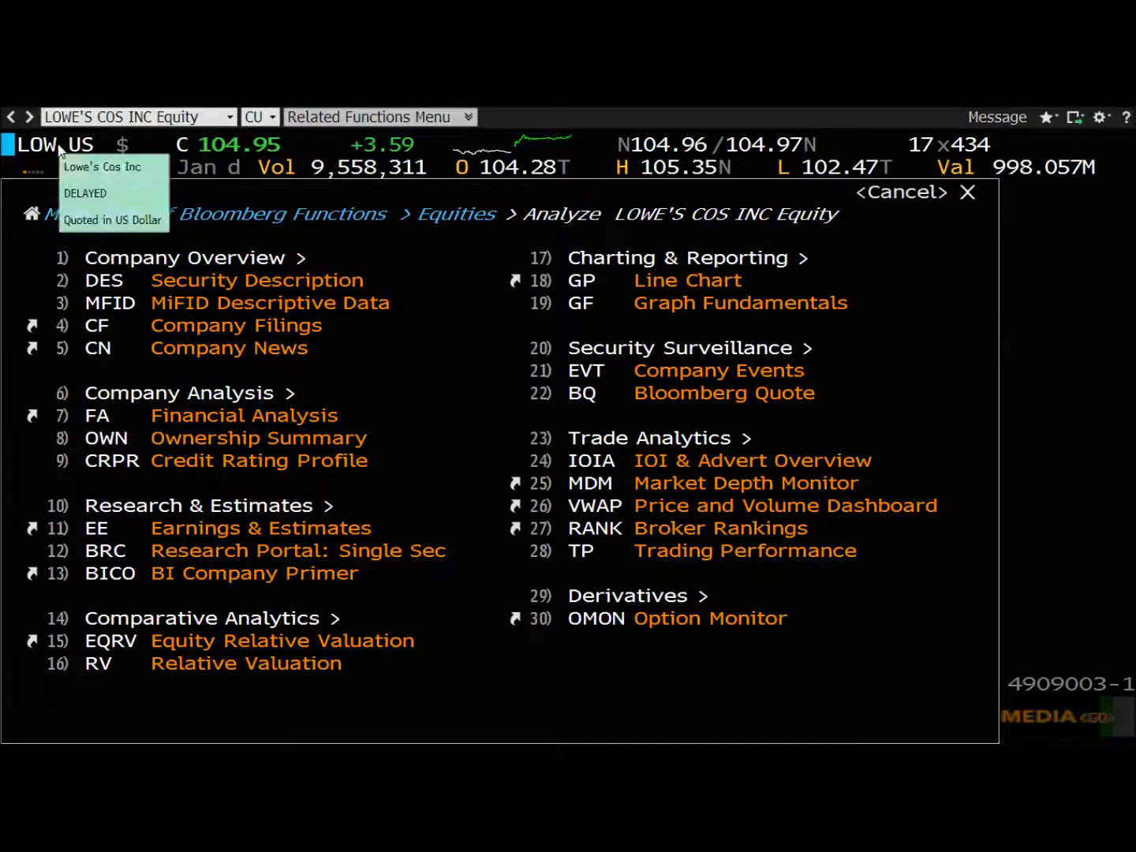
{"action": "type", "text": "WACC"}
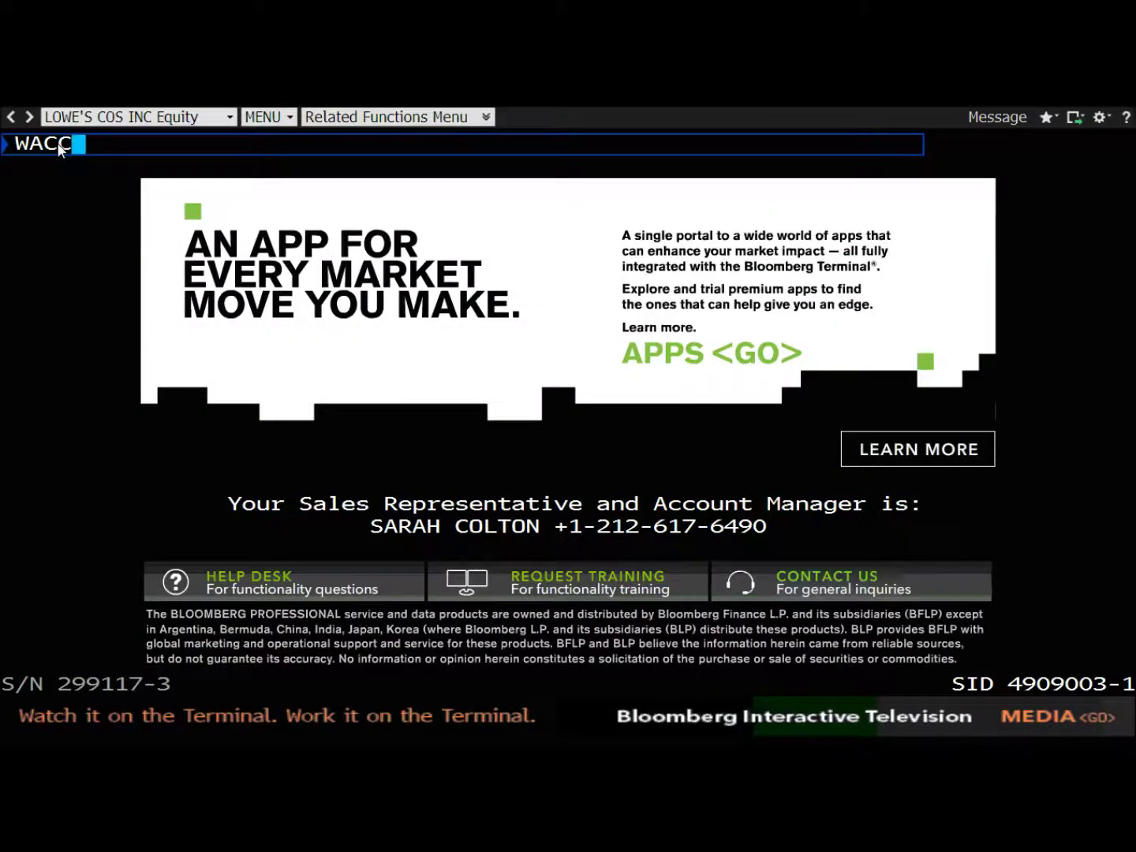
{"action": "key", "text": "Return"}
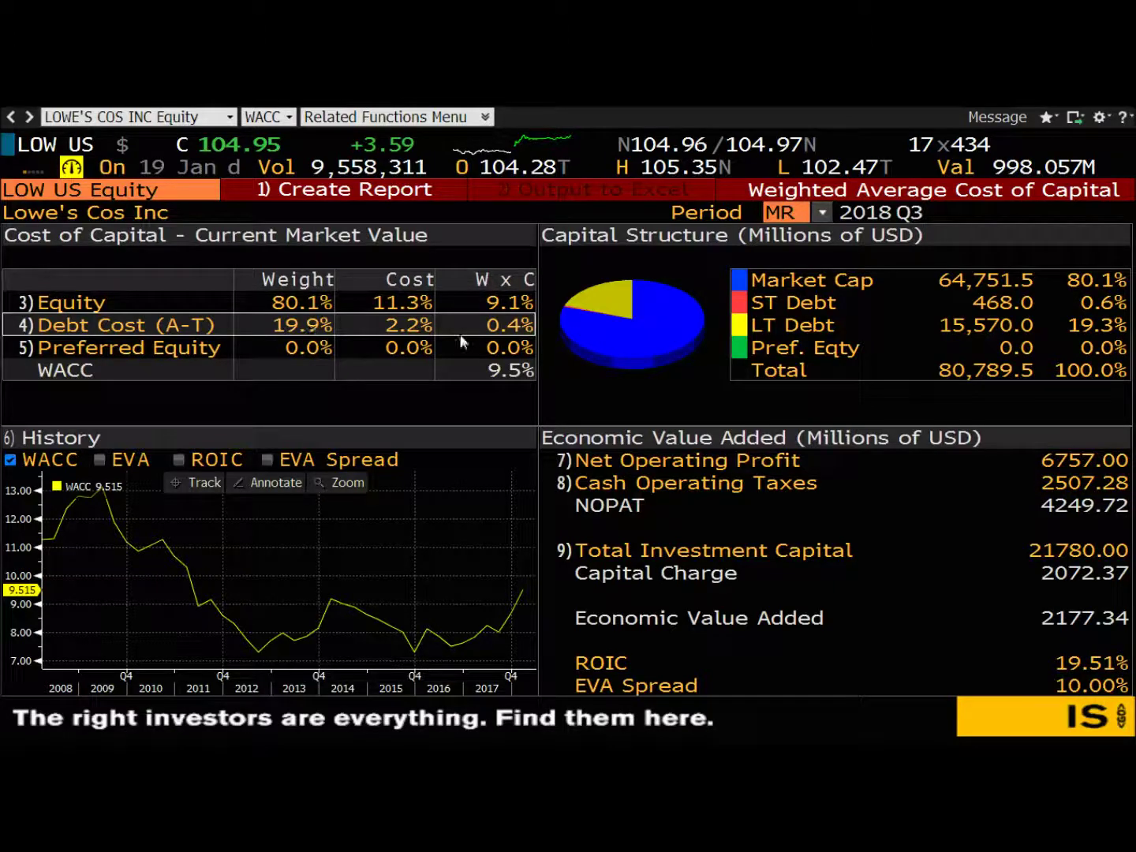
Examine the total pre-tax cost of debt in Lowe's WACC debt details and compare it with the Pre-Tax Cost of Debt input in Excel
{"action": "left_click", "coordinate": [112, 324]}
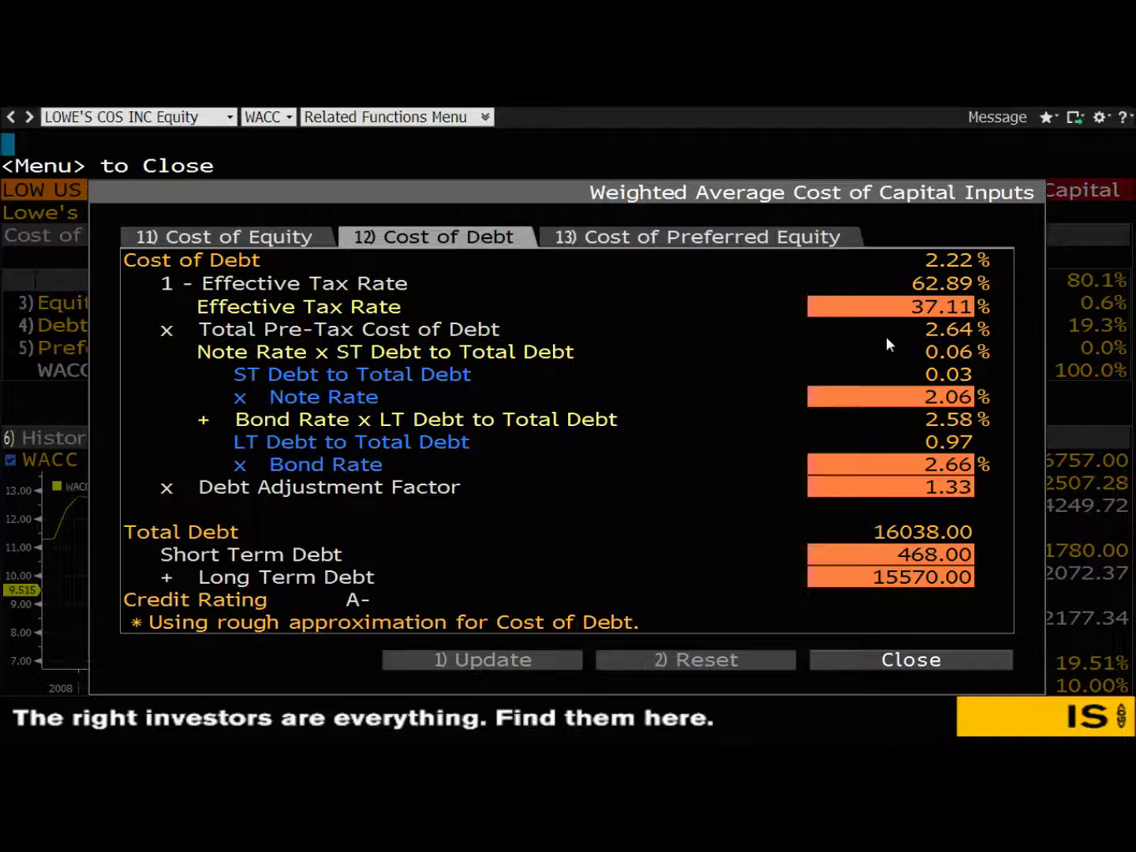
{"action": "mouse_move", "coordinate": [458, 730]}
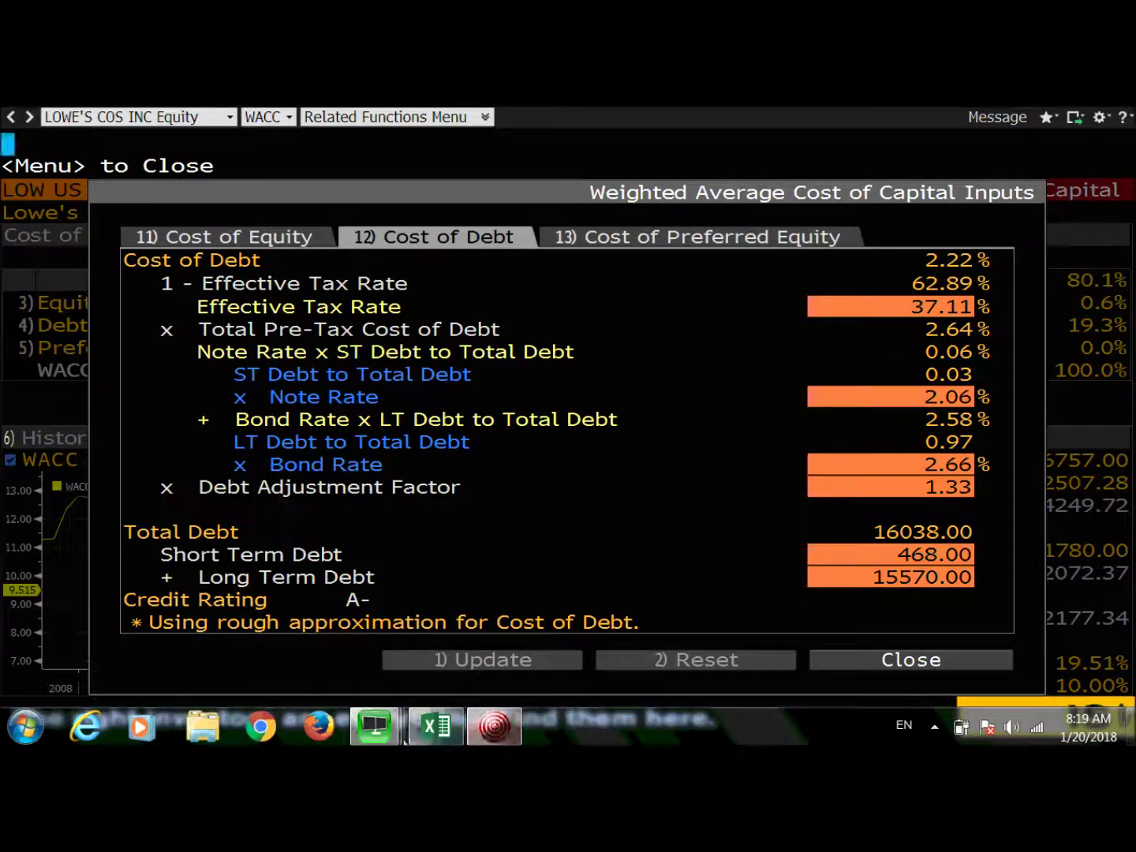
{"action": "left_click", "coordinate": [426, 727]}
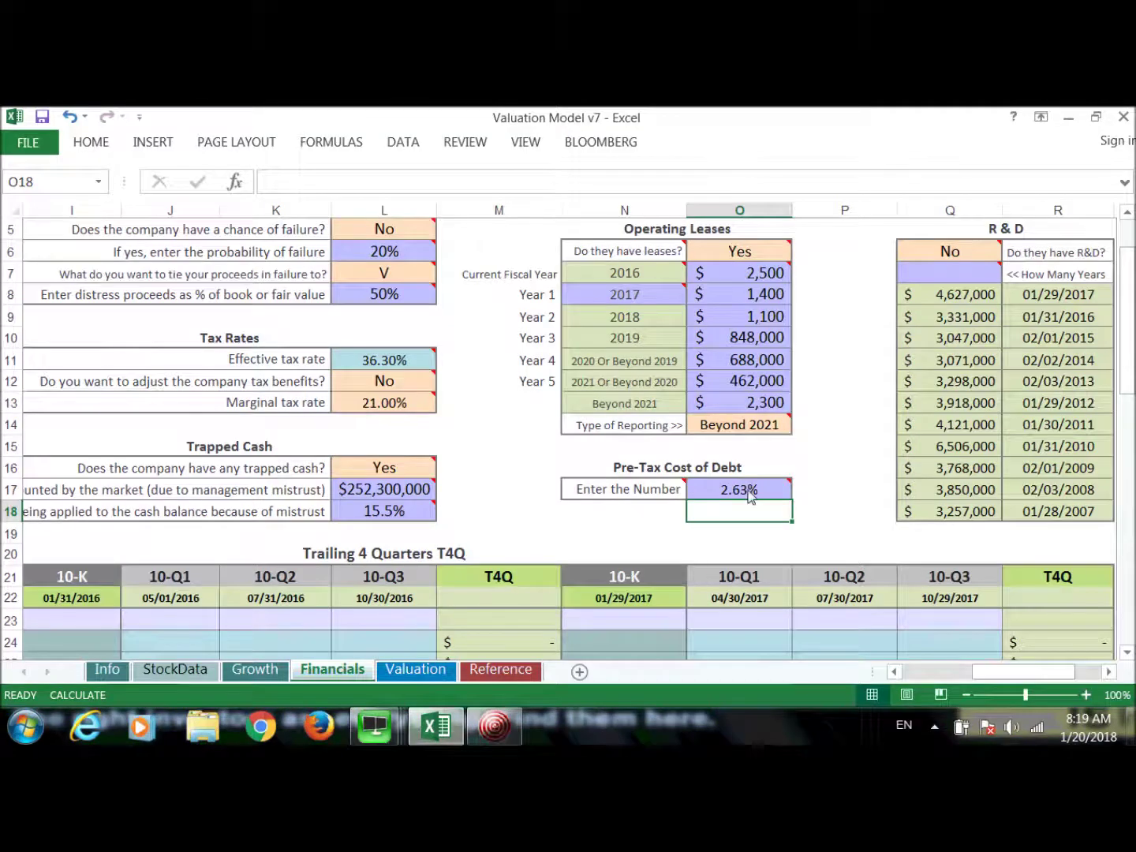
{"action": "mouse_move", "coordinate": [747, 493]}
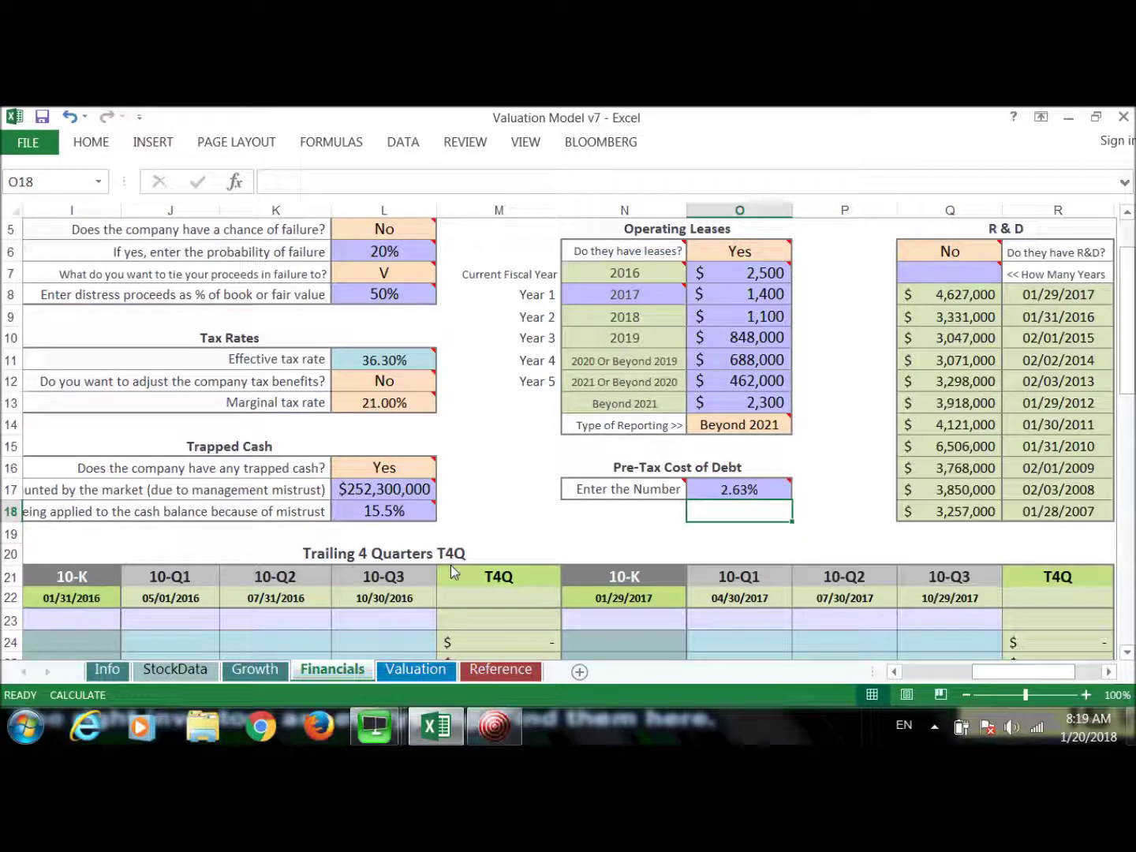
{"action": "mouse_move", "coordinate": [388, 728]}
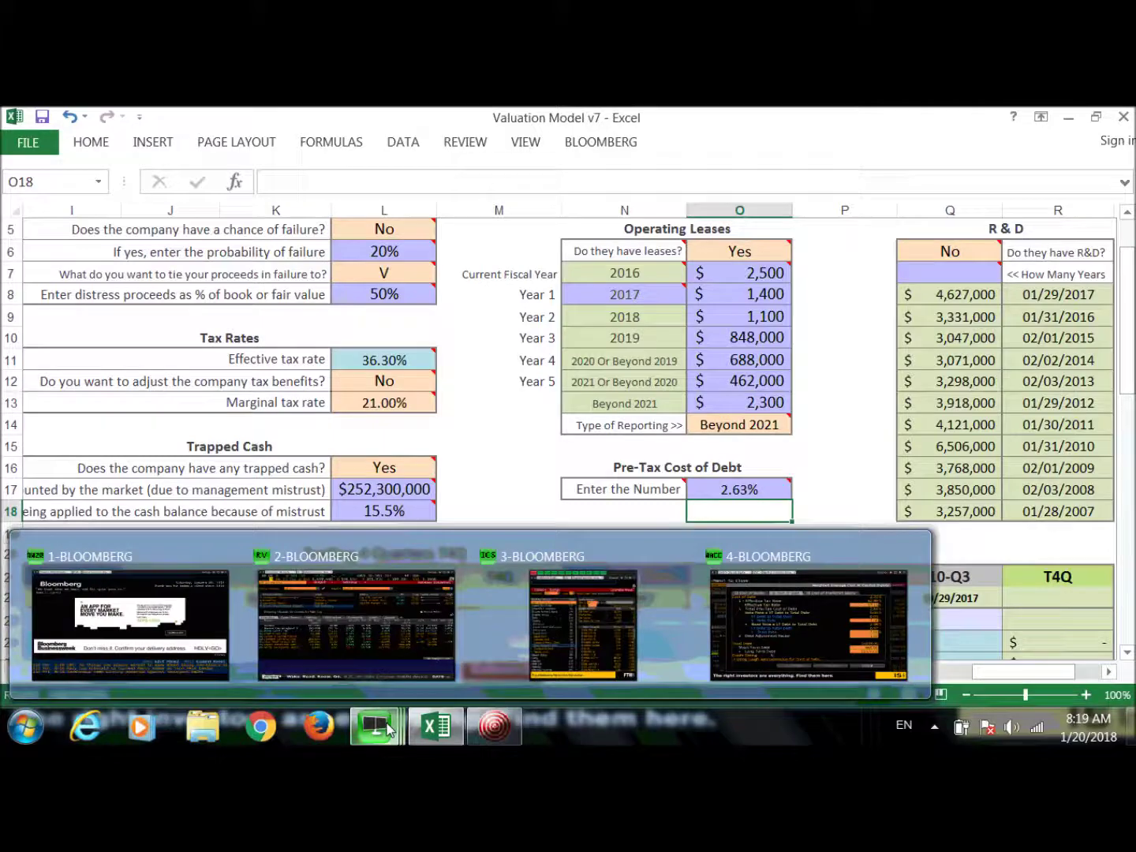
Switch from Excel to the 4-BLOOMBERG window and close Lowe's Weighted Average Cost of Capital inputs
{"action": "left_click", "coordinate": [385, 626]}
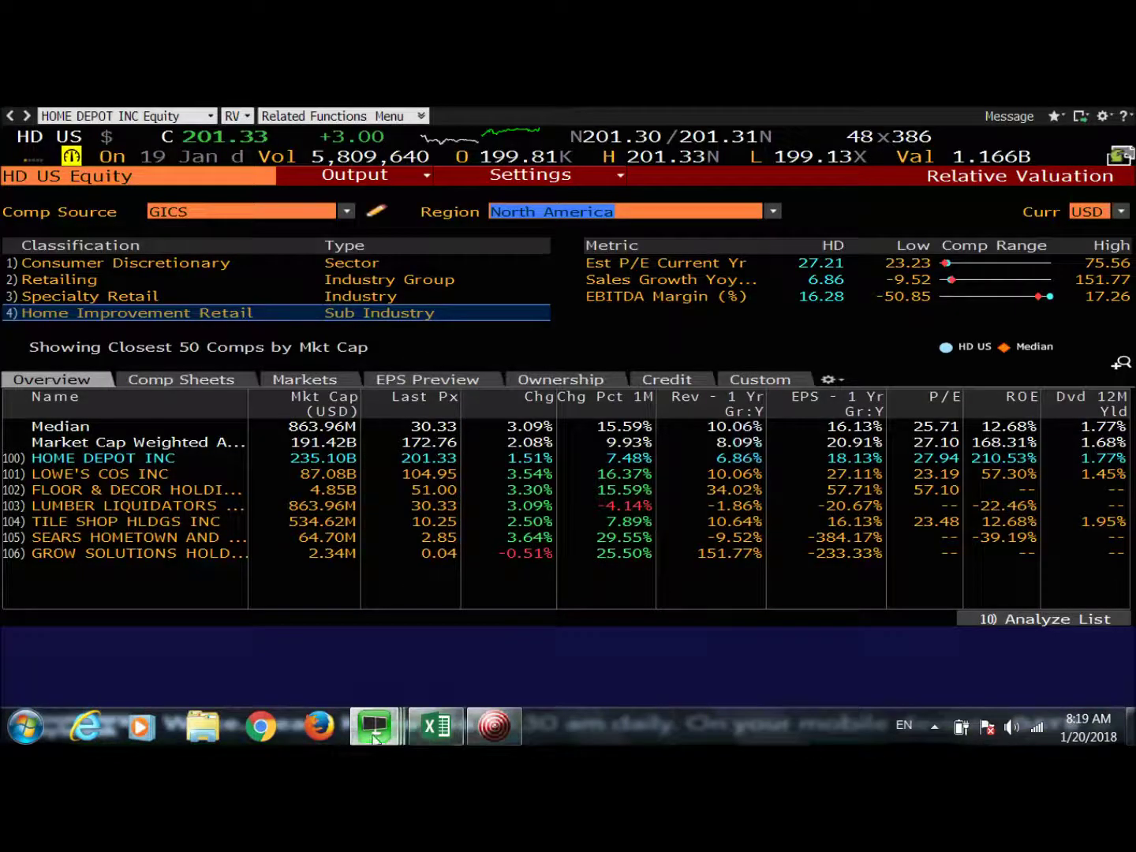
{"action": "mouse_move", "coordinate": [375, 726]}
{"action": "left_click", "coordinate": [786, 636]}
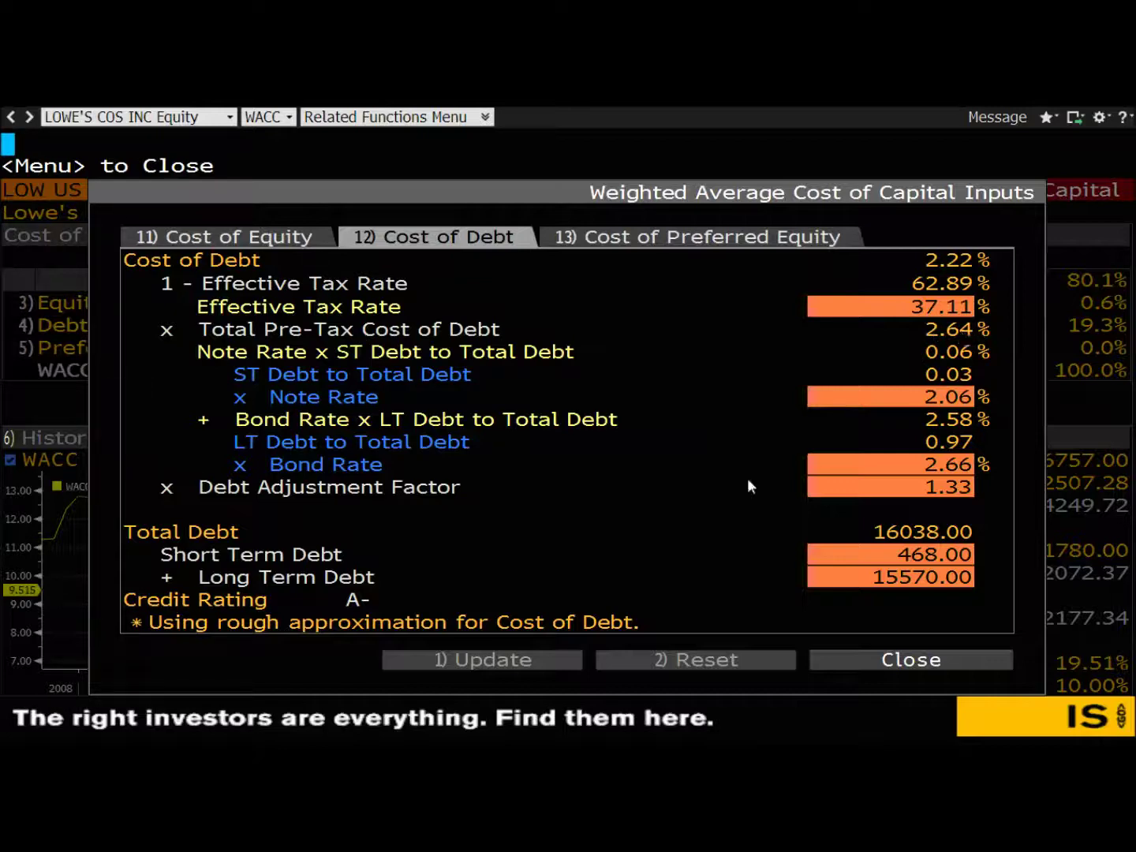
{"action": "left_click", "coordinate": [891, 661]}
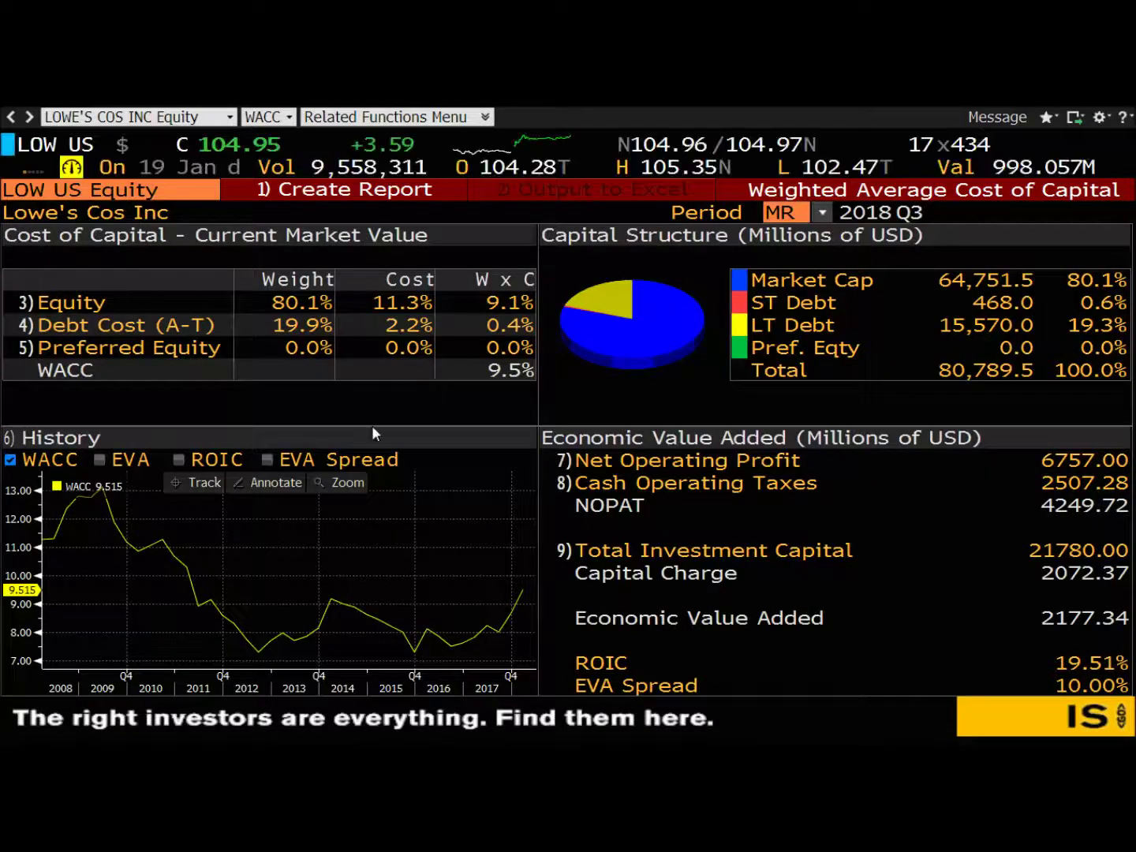
Load HD US Equity (Home Depot) in the 4-BLOOMBERG window and run the RV function
{"action": "mouse_move", "coordinate": [374, 734]}
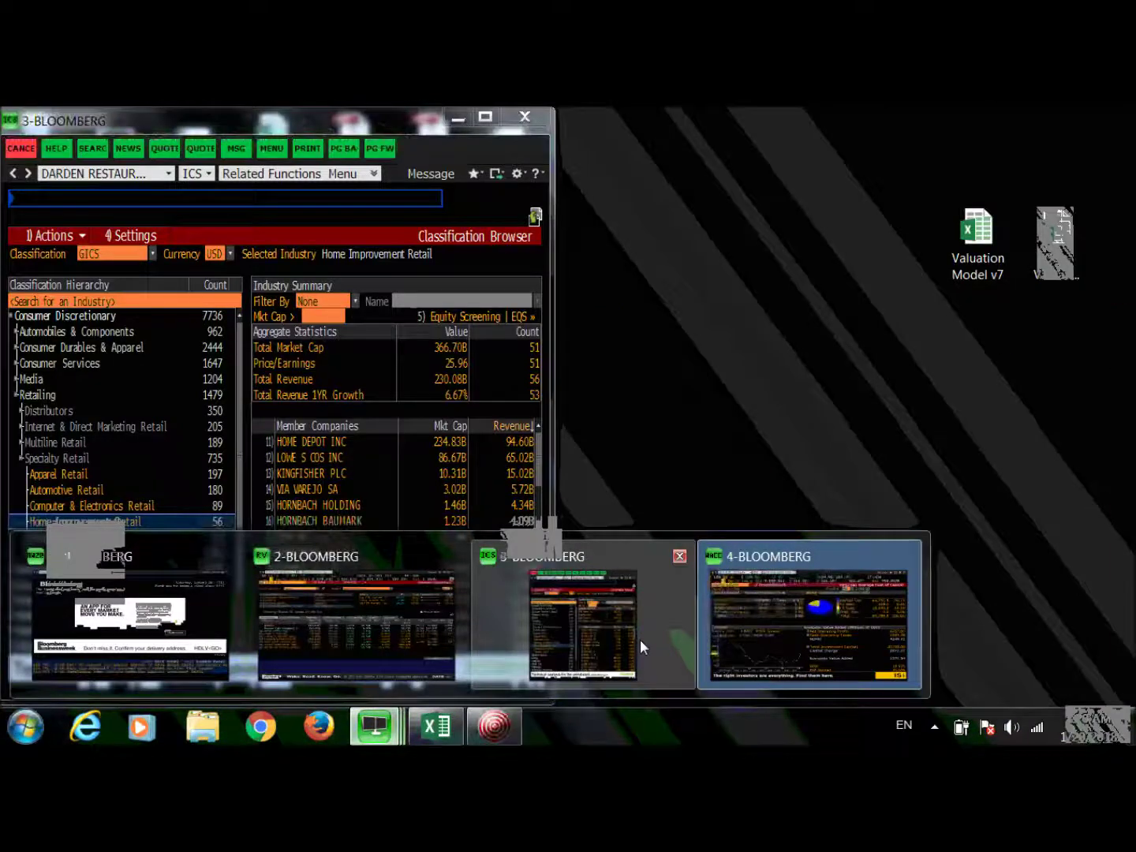
{"action": "left_click", "coordinate": [809, 623]}
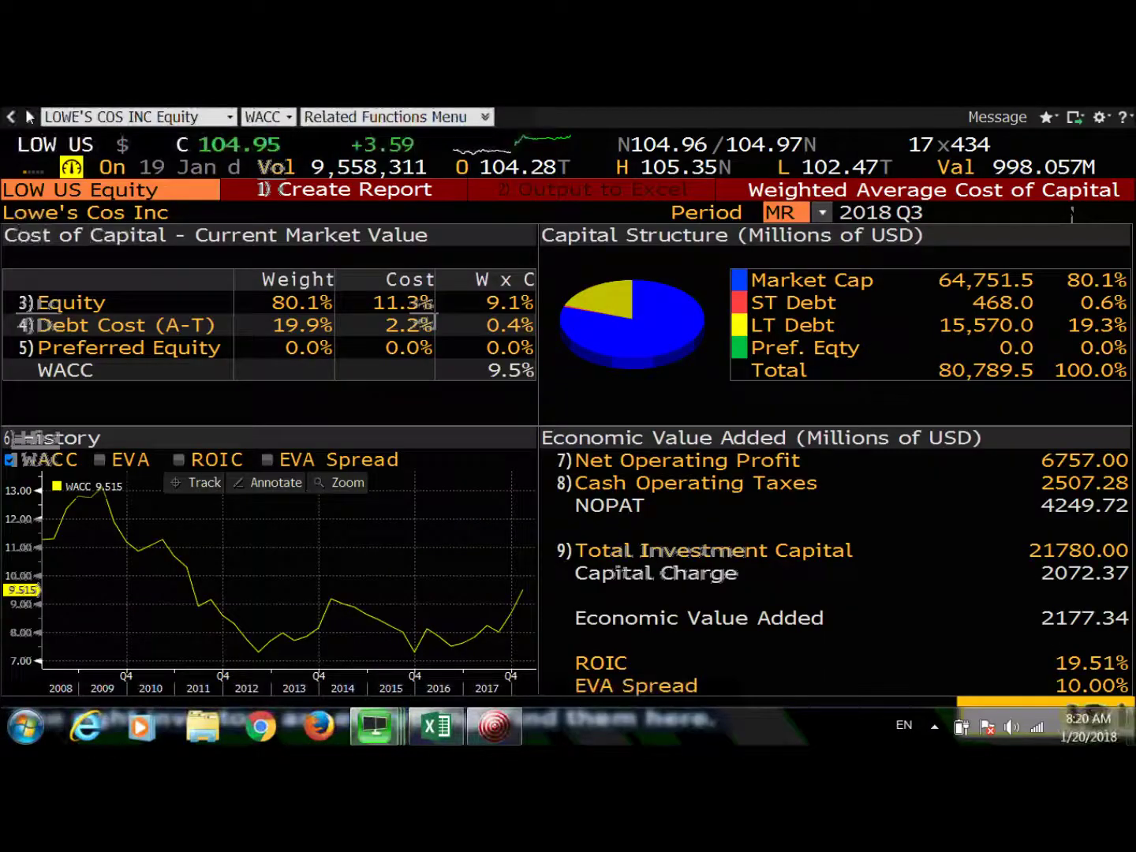
{"action": "type", "text": "H"}
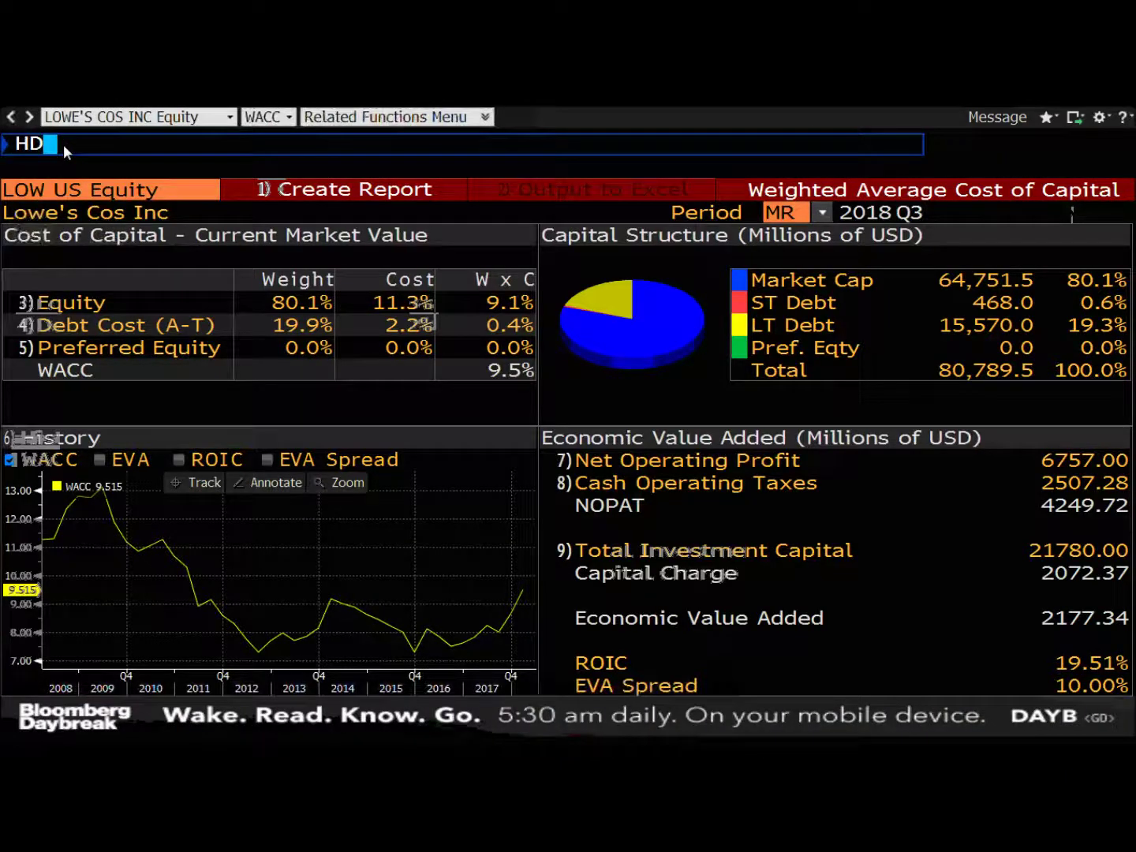
{"action": "type", "text": "D"}
{"action": "left_click", "coordinate": [89, 376]}
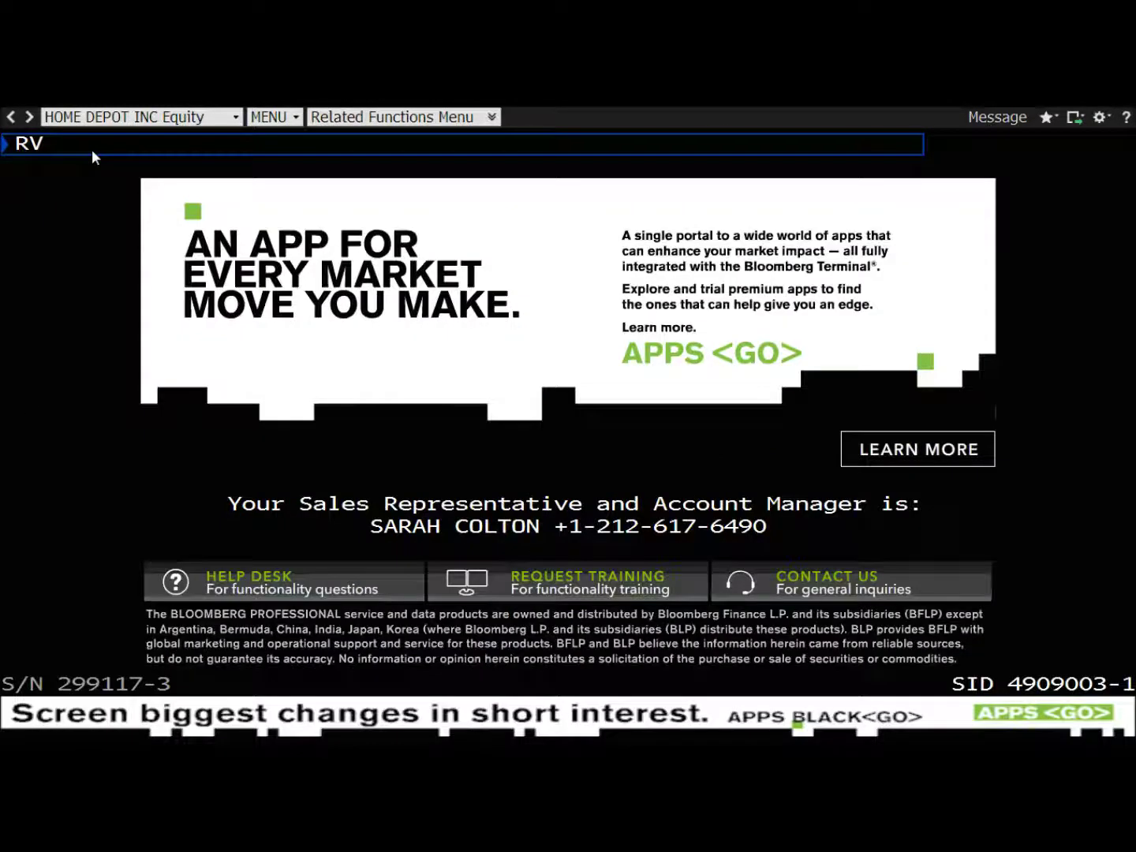
{"action": "key", "text": "Return"}
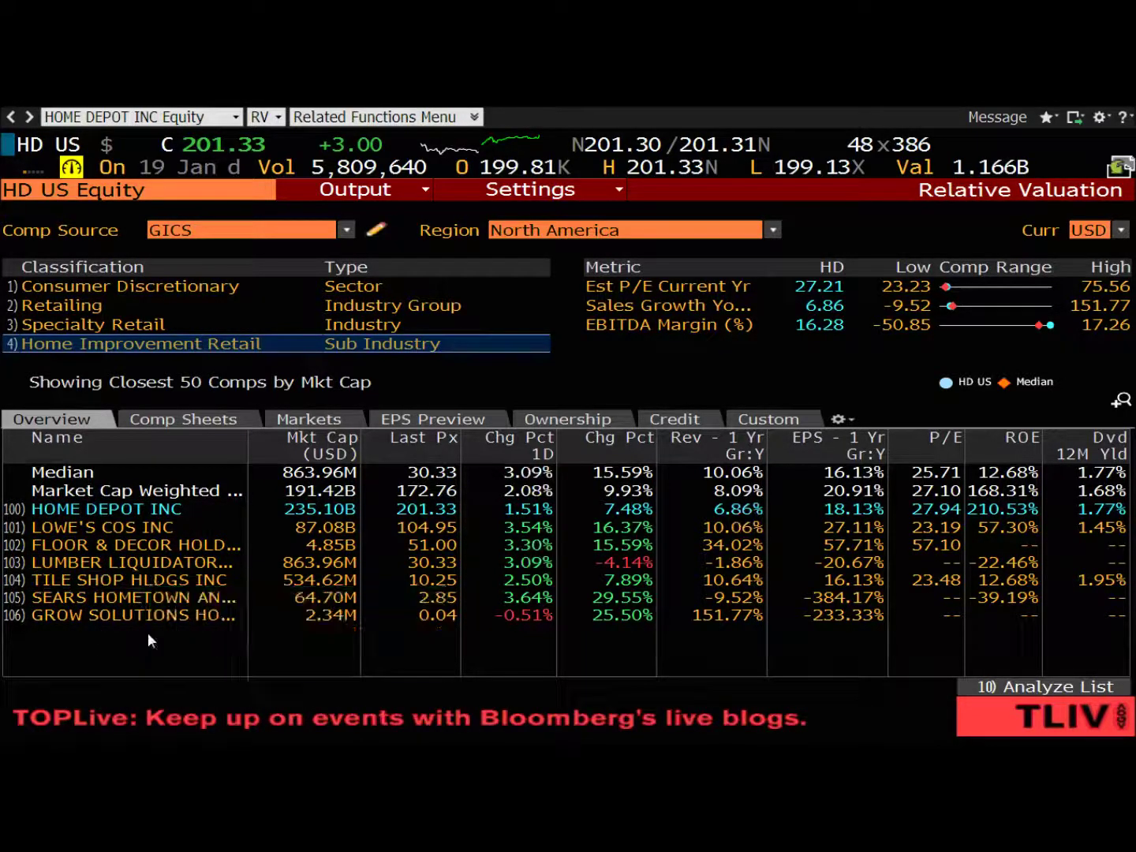
Load CMG US Equity (Chipotle Mexican Grill) as the example of a company without debt
{"action": "mouse_move", "coordinate": [42, 152]}
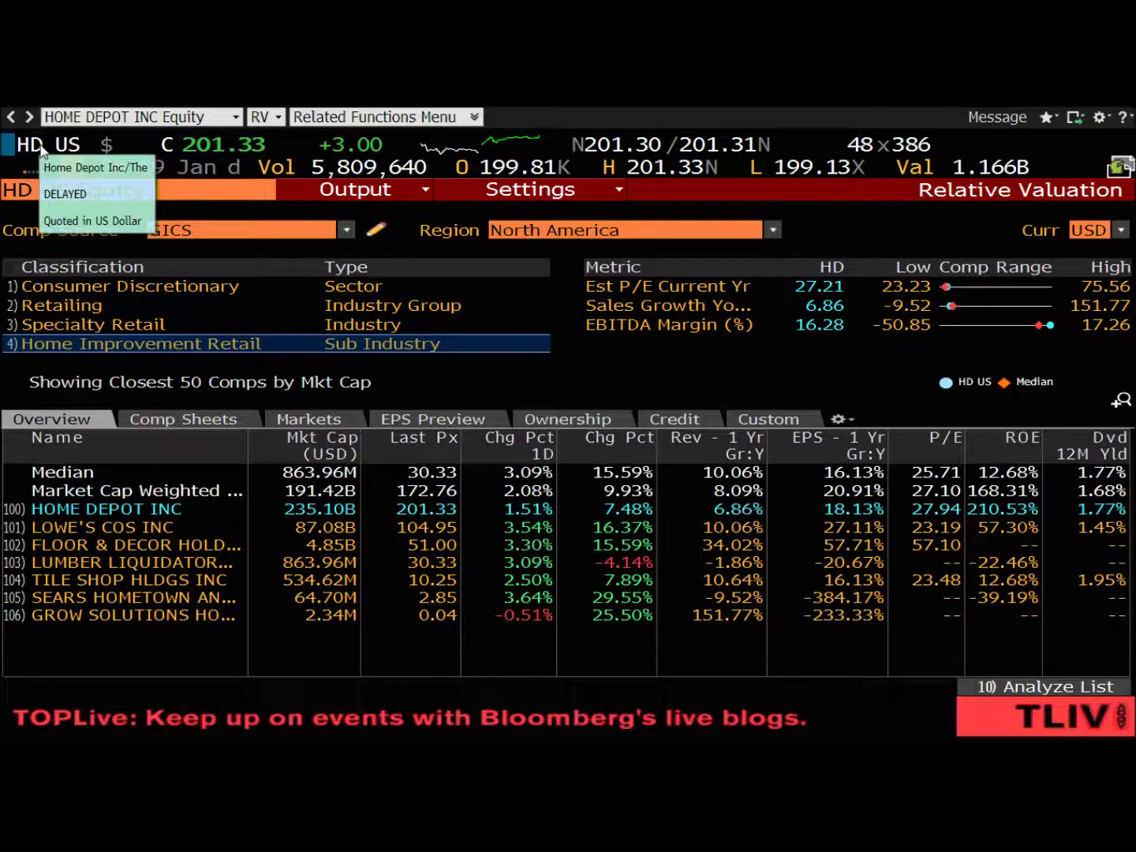
{"action": "type", "text": "CMG"}
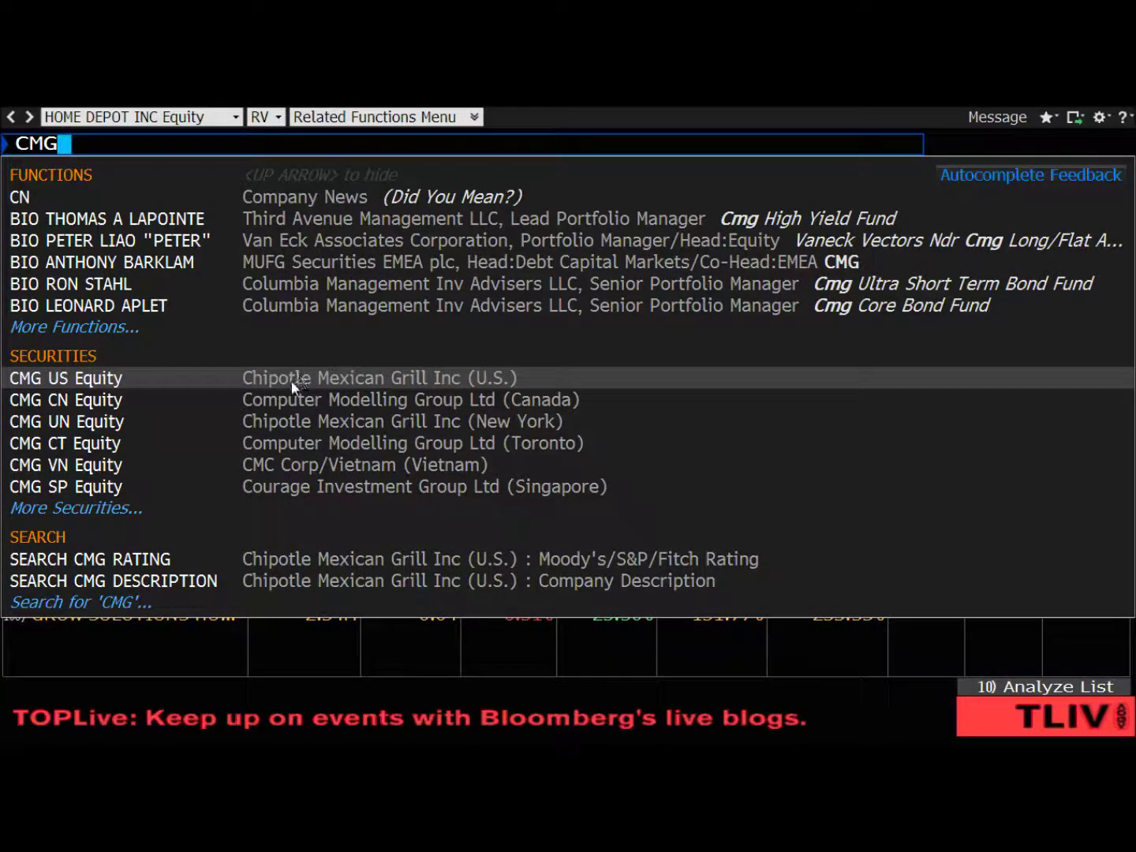
{"action": "left_click", "coordinate": [105, 383]}
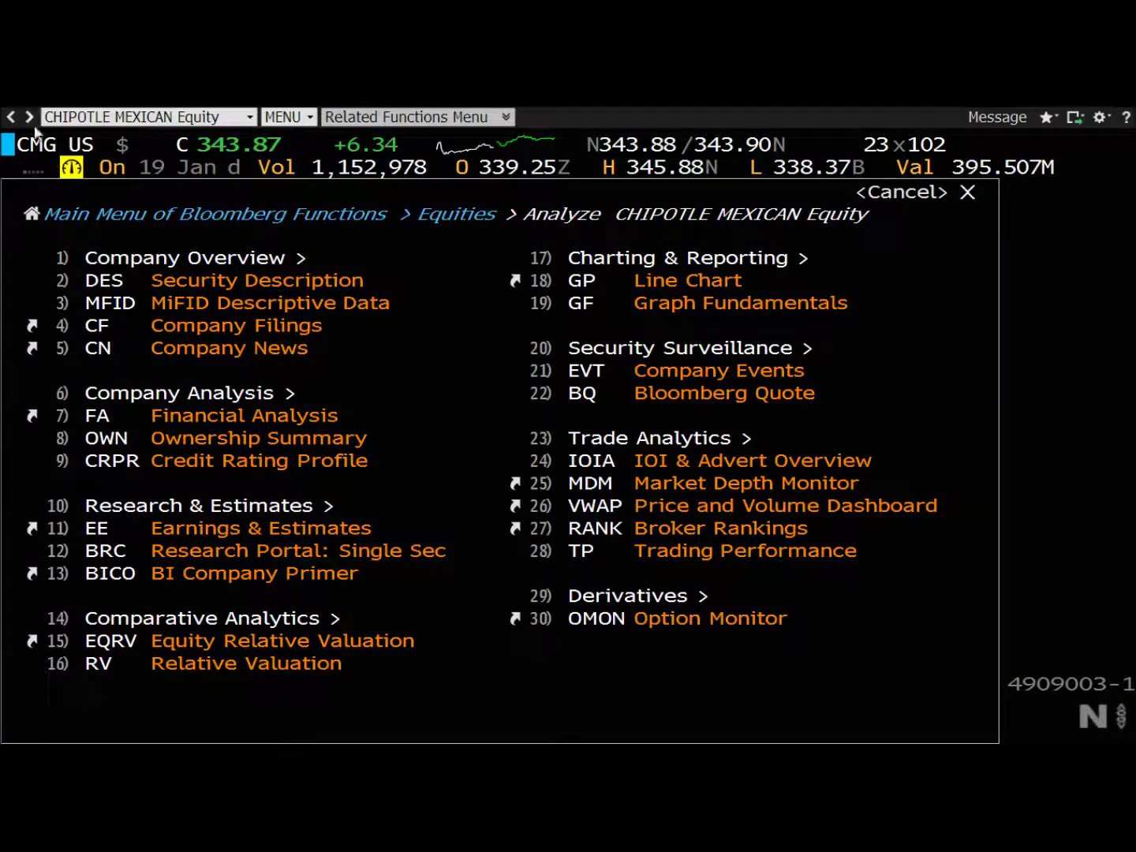
Run the WACC function for Chipotle, check its cost of debt details, and close them
{"action": "left_click", "coordinate": [57, 150]}
{"action": "type", "text": "WACC"}
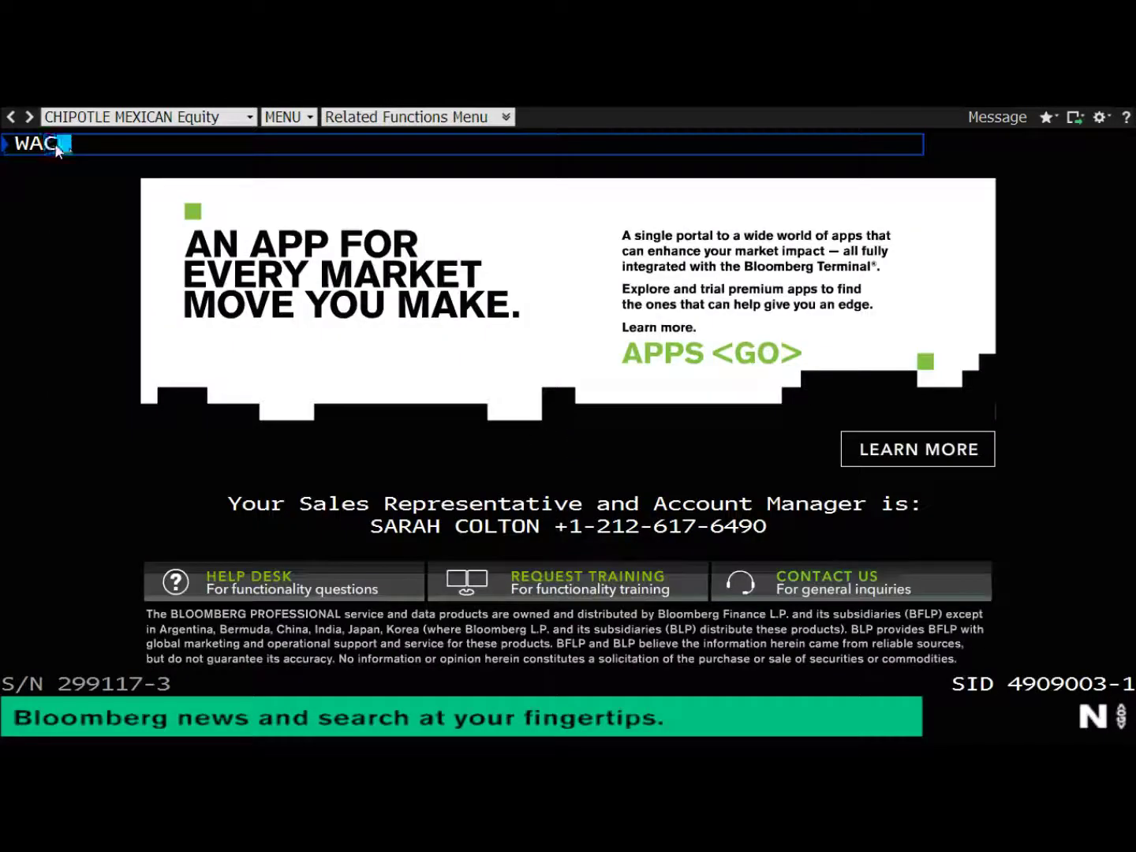
{"action": "key", "text": "Return"}
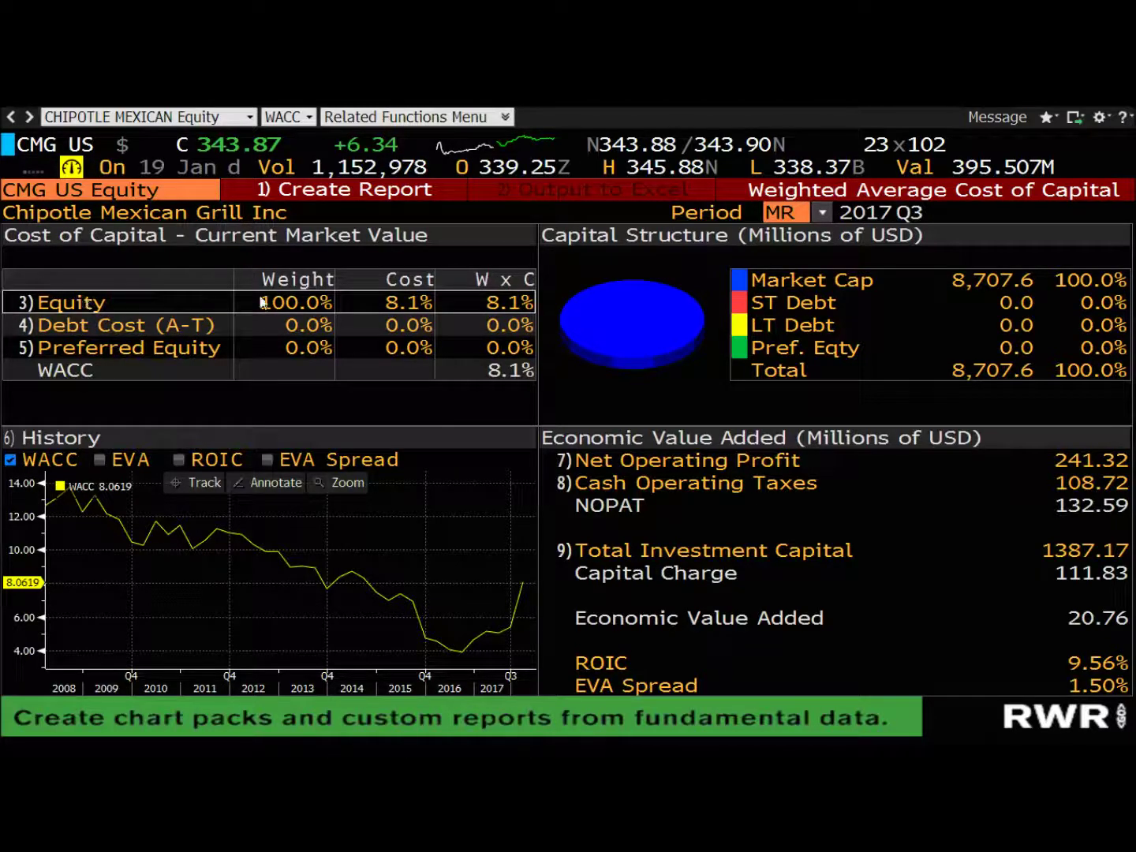
{"action": "left_click", "coordinate": [176, 325]}
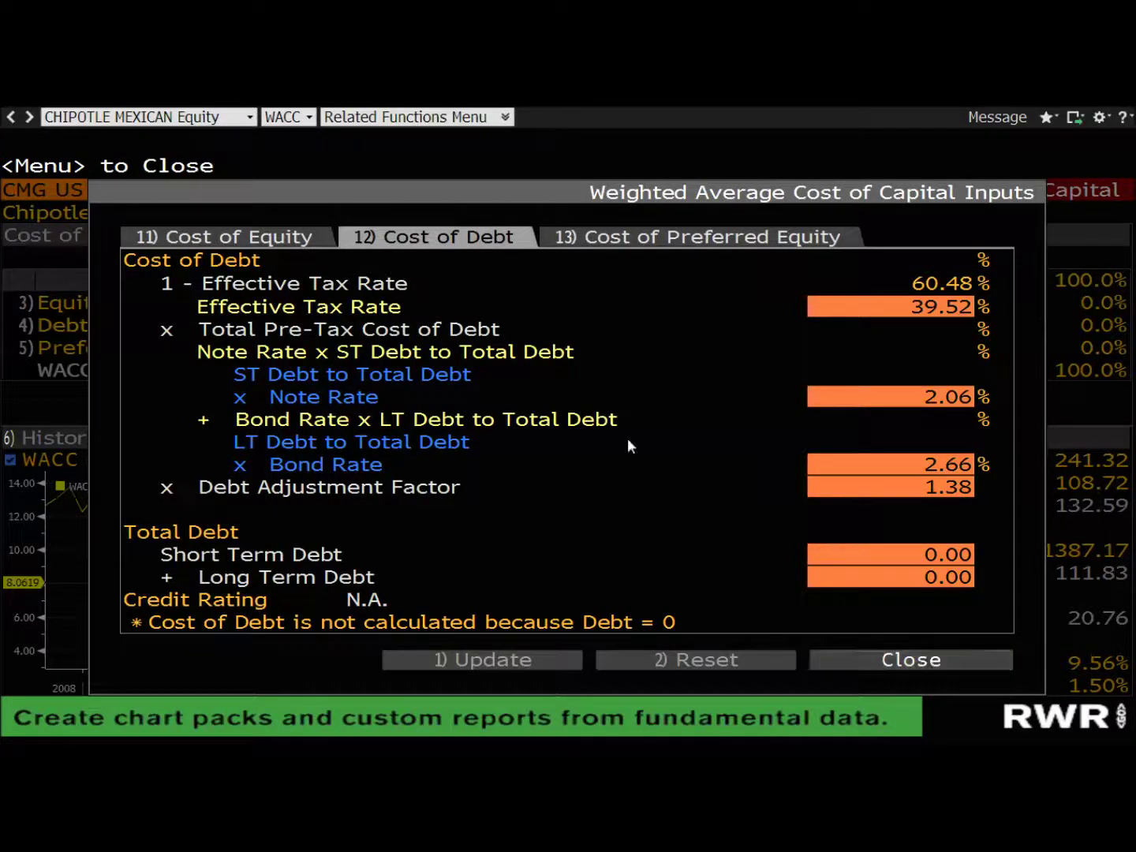
{"action": "left_click", "coordinate": [923, 659]}
Run the RV function for Chipotle to list its comparable companies
{"action": "mouse_move", "coordinate": [49, 147]}
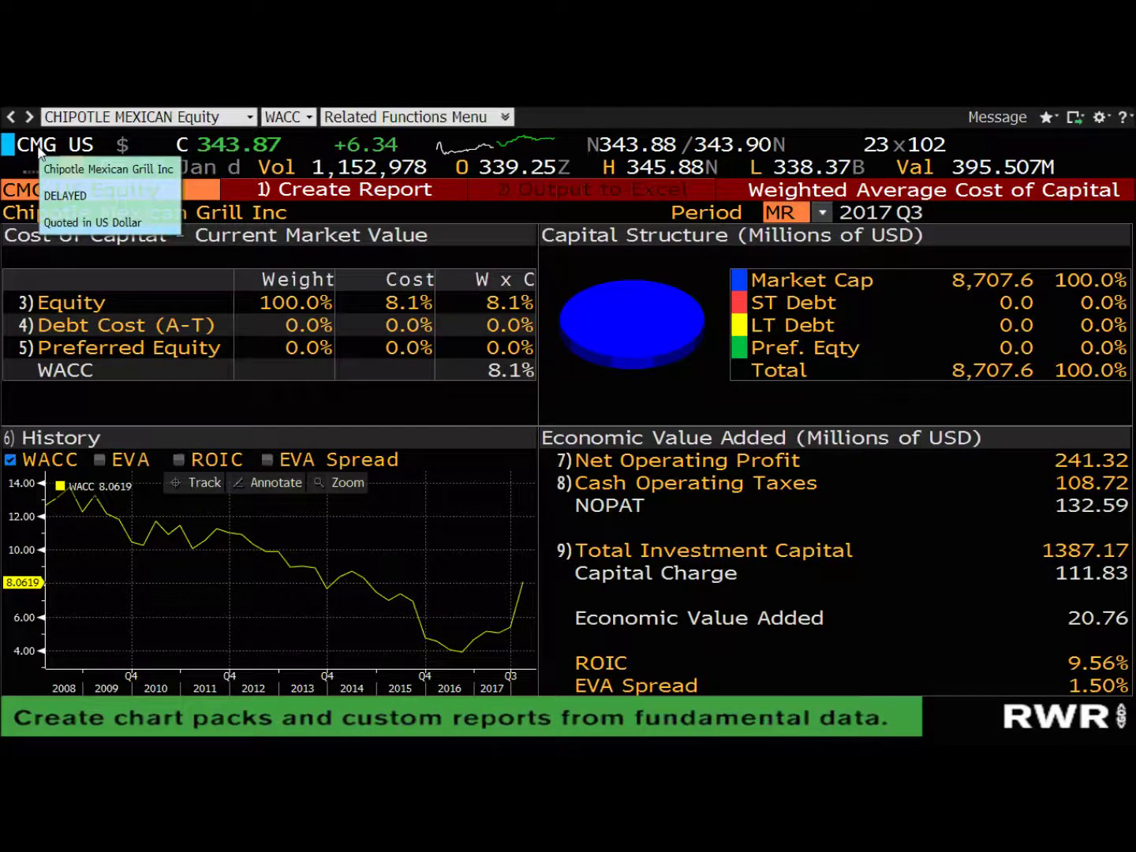
{"action": "type", "text": "RV"}
{"action": "key", "text": "Return"}
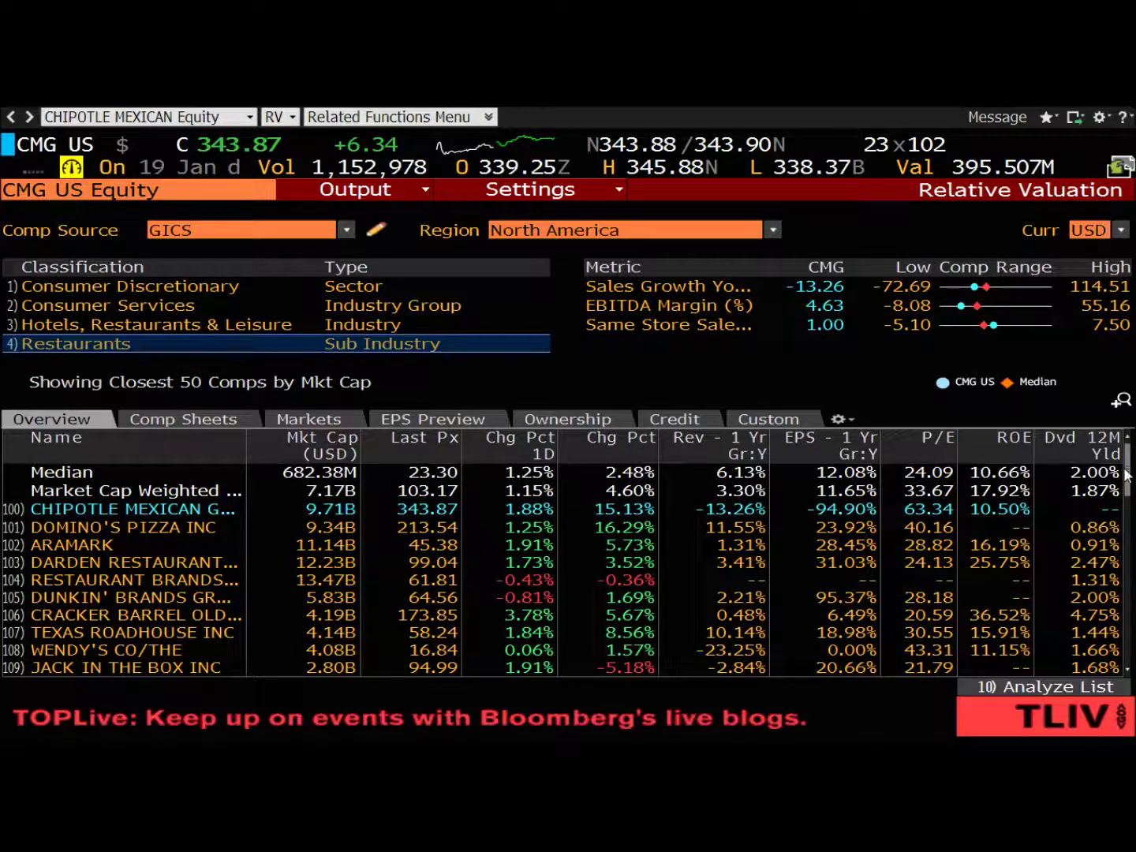
Examine Chipotle's Restaurants sub-industry peers in Relative Valuation for a suitable proxy company, comparing names and market caps
{"action": "scroll", "coordinate": [1130, 474], "scroll_direction": "down", "scroll_amount": 1}
{"action": "scroll", "coordinate": [1130, 474], "scroll_direction": "down", "scroll_amount": 8}
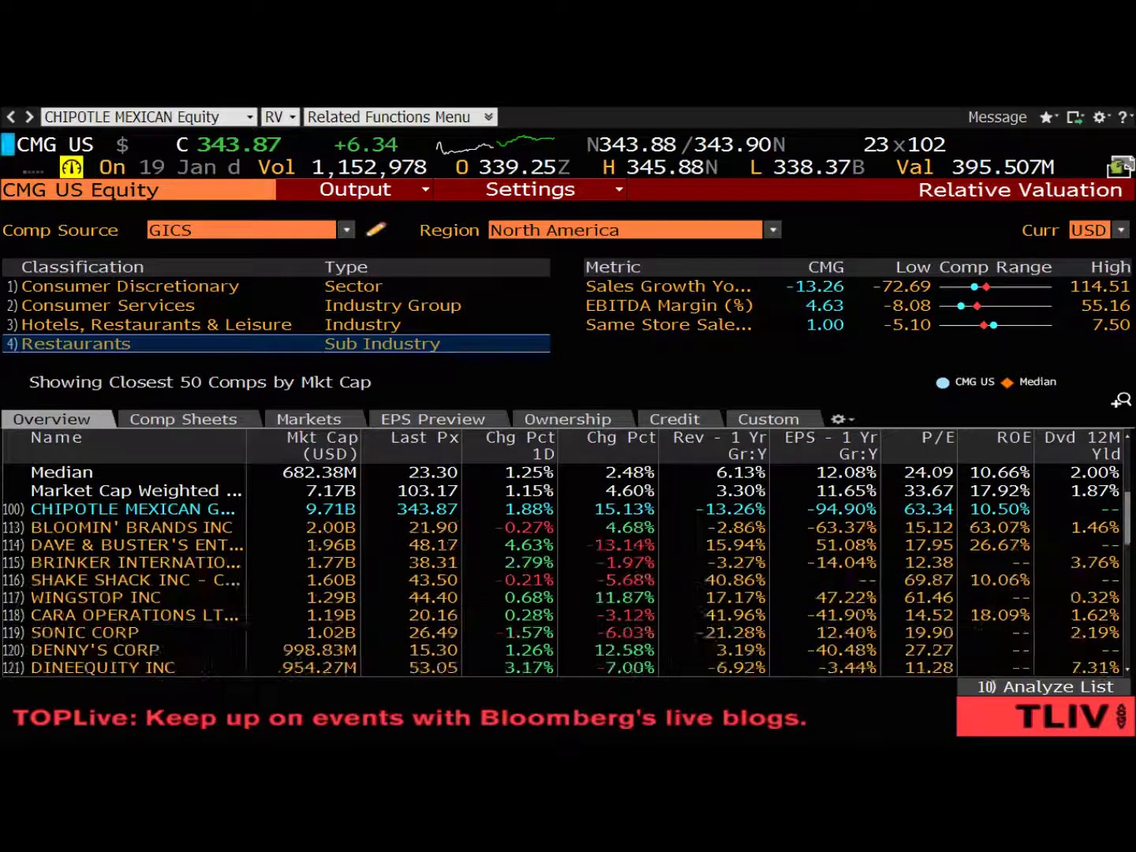
{"action": "scroll", "coordinate": [1130, 474], "scroll_direction": "down", "scroll_amount": 5}
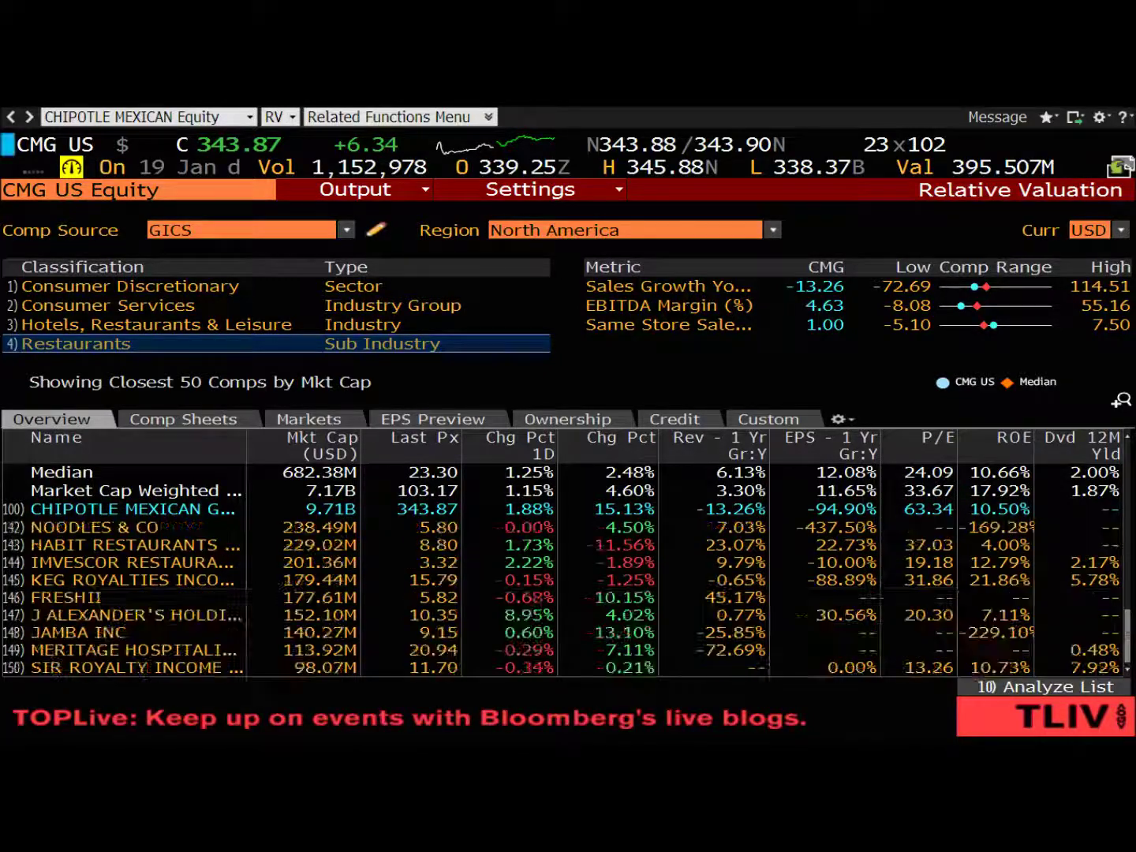
{"action": "scroll", "coordinate": [1130, 473], "scroll_direction": "up", "scroll_amount": 1}
{"action": "scroll", "coordinate": [1130, 474], "scroll_direction": "up", "scroll_amount": 12}
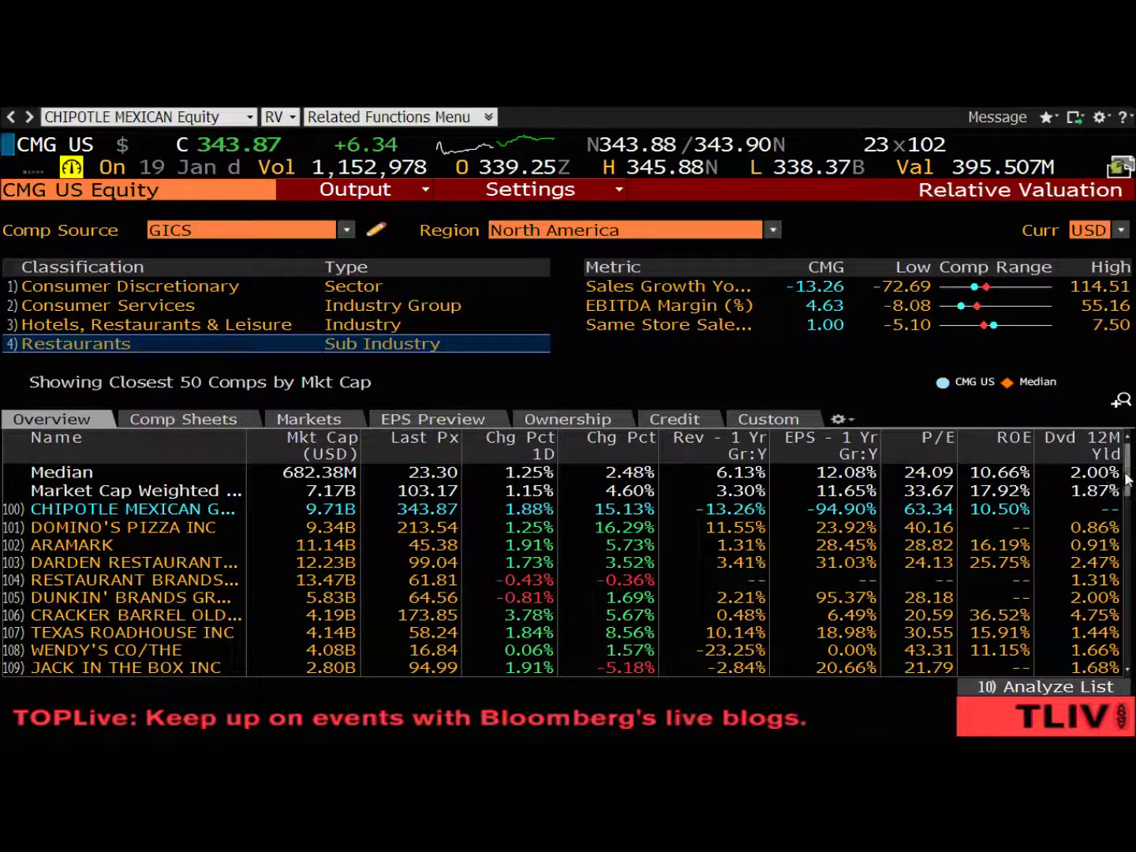
{"action": "scroll", "coordinate": [1118, 493], "scroll_direction": "down", "scroll_amount": 9}
{"action": "scroll", "coordinate": [565, 587], "scroll_direction": "down", "scroll_amount": 5}
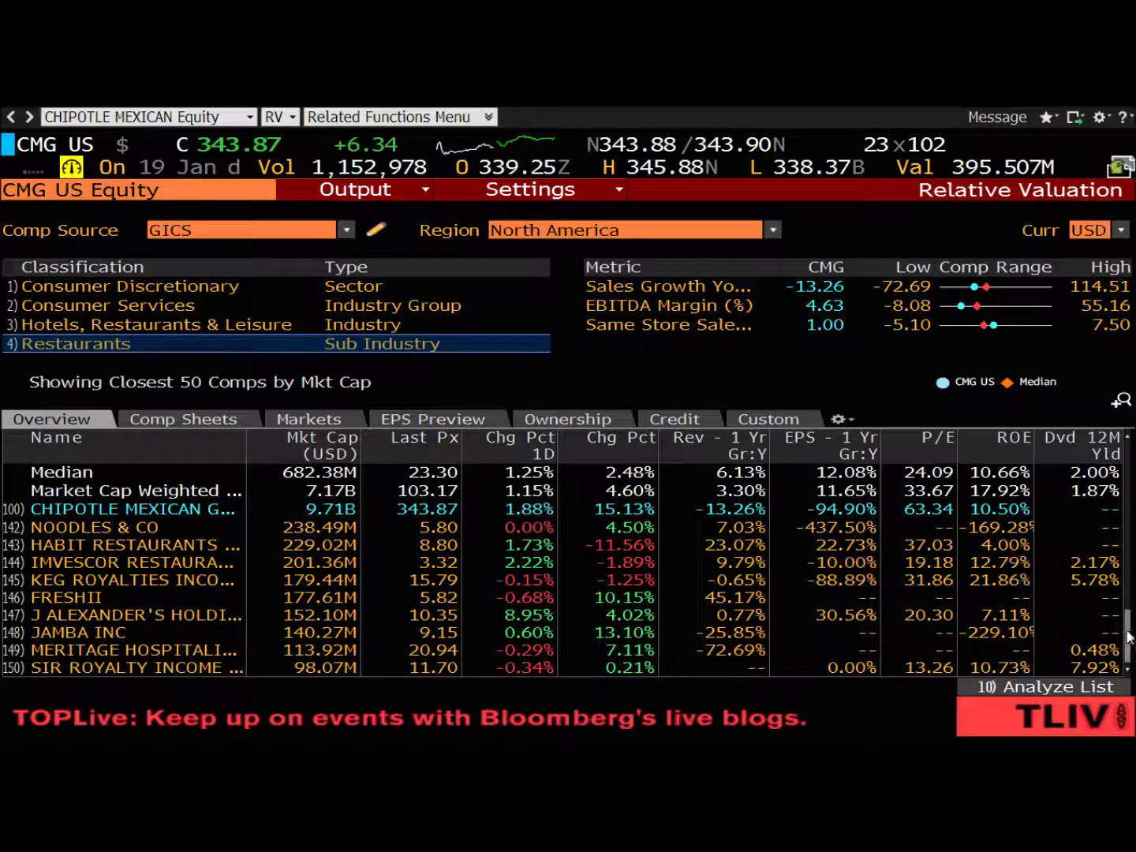
{"action": "scroll", "coordinate": [1128, 635], "scroll_direction": "up", "scroll_amount": 14}
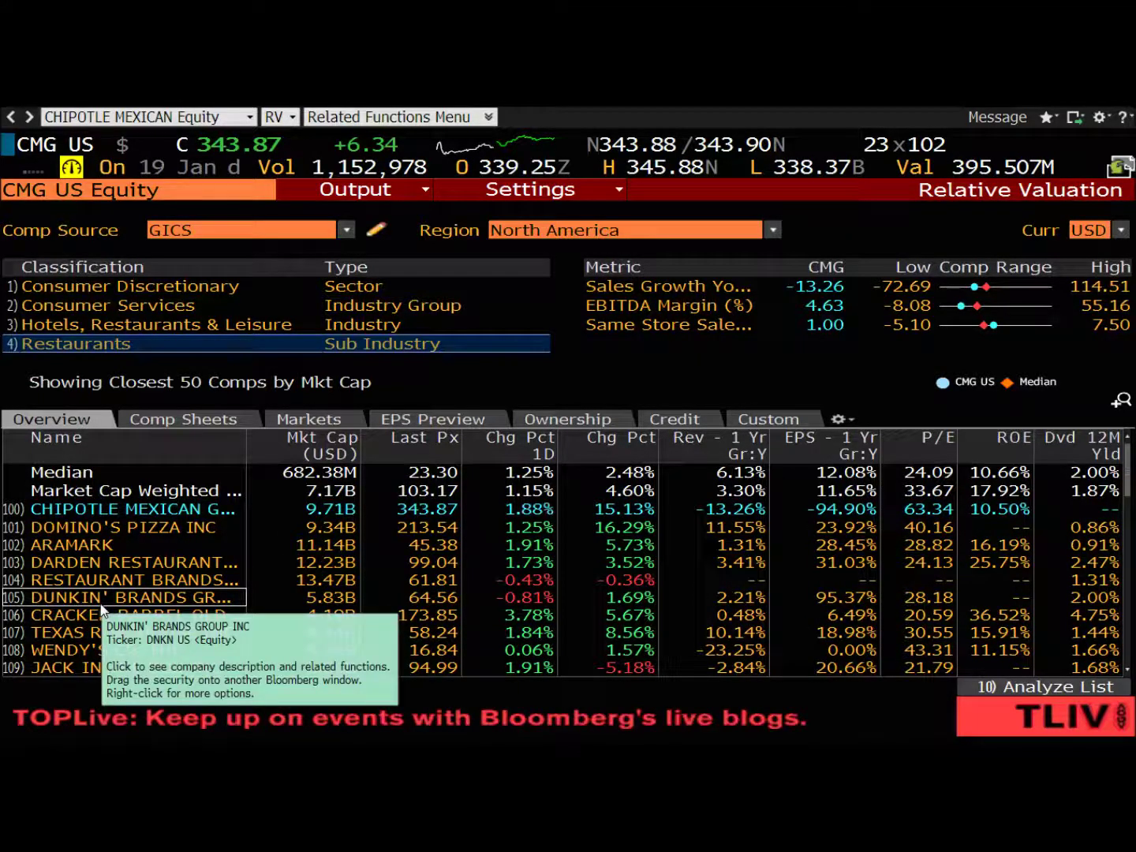
{"action": "key", "text": "Up"}
{"action": "key", "text": "Up"}
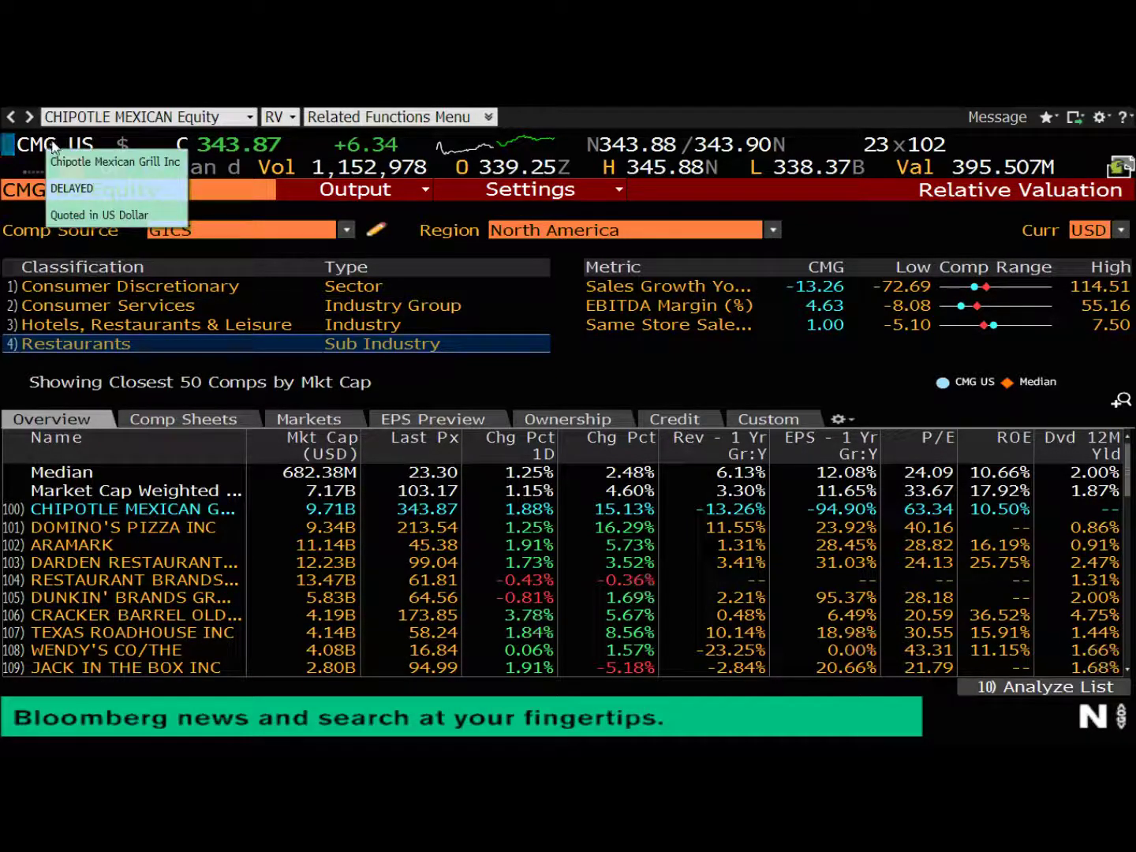
{"action": "type", "text": "IB"}
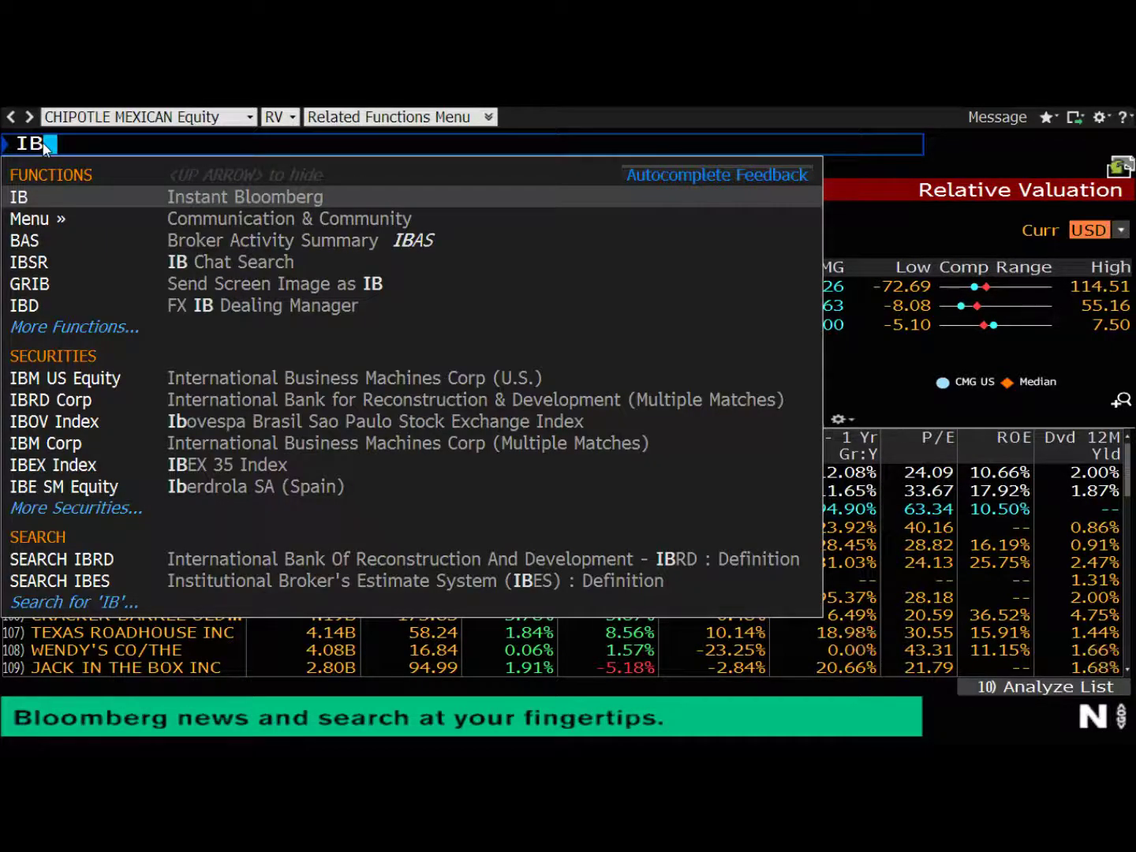
{"action": "key", "text": "Escape"}
{"action": "type", "text": "BI"}
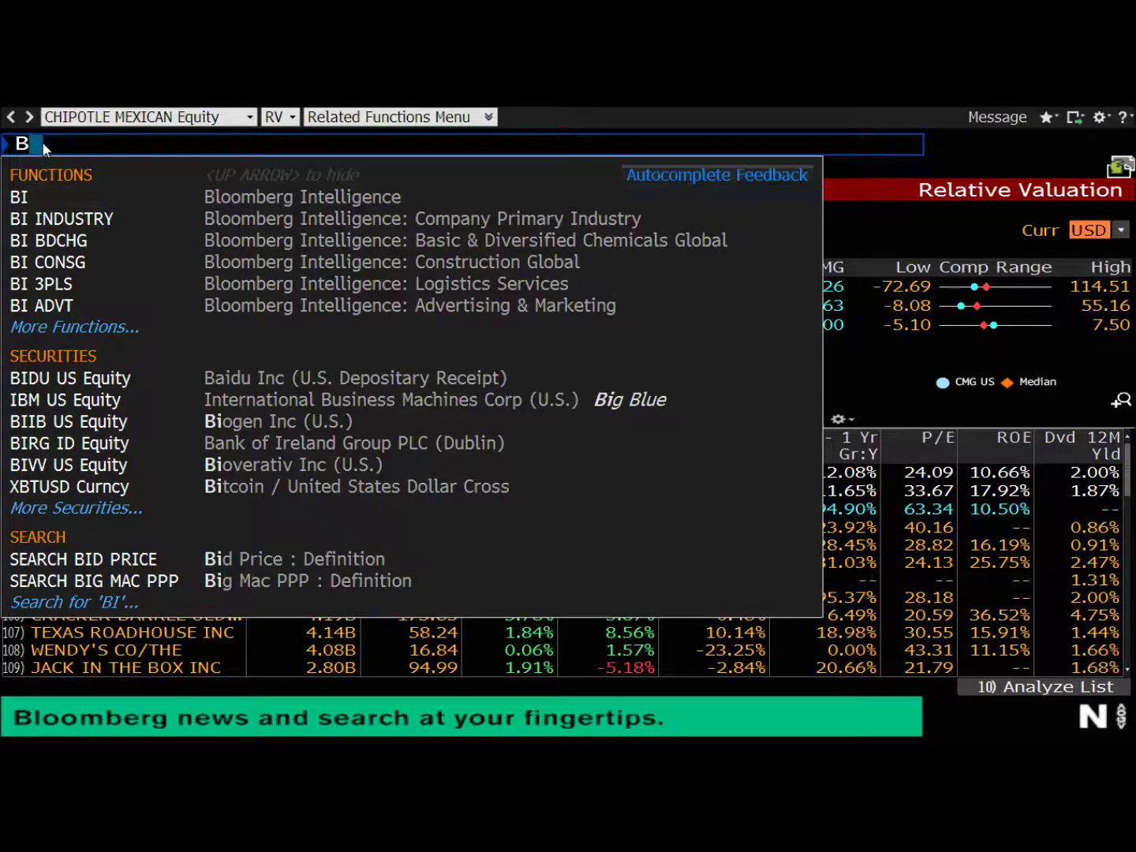
{"action": "key", "text": "Escape"}
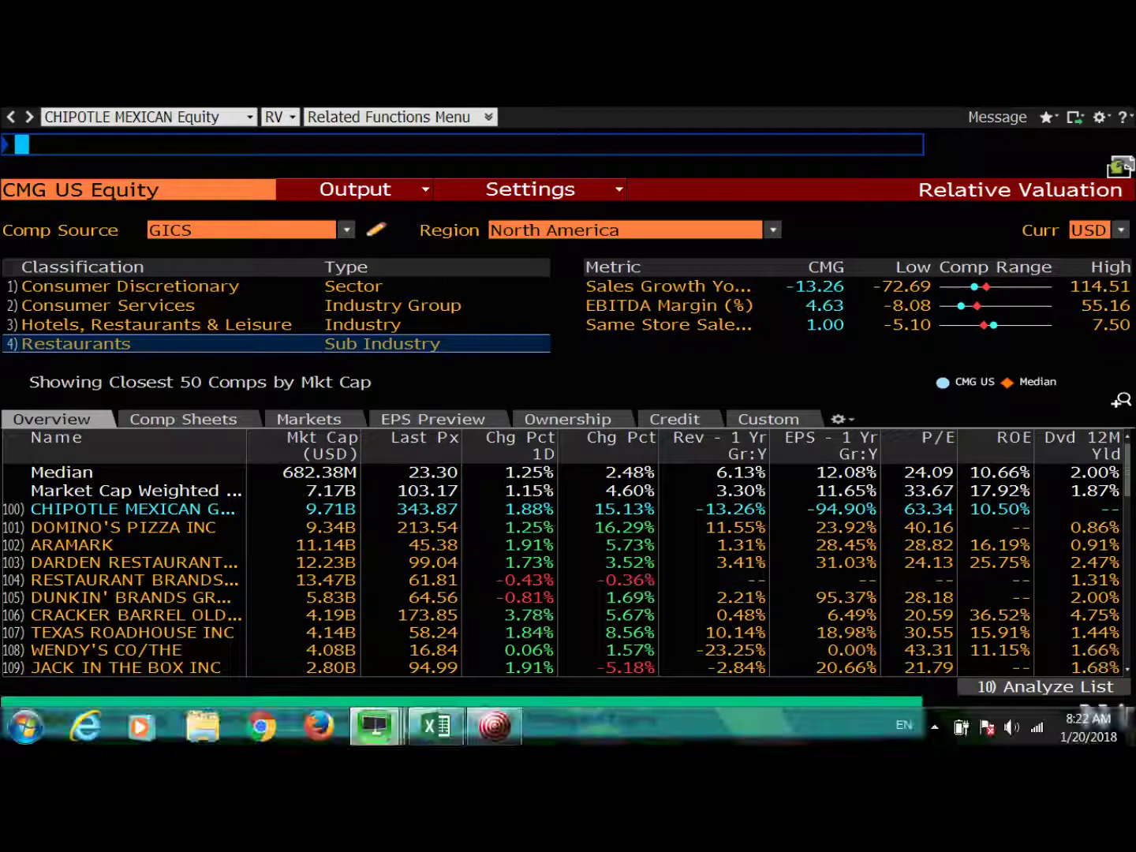
Switch to the Excel valuation model and read the instruction comment on the Pre-Tax Cost of Debt input in O17
{"action": "left_click", "coordinate": [444, 735]}
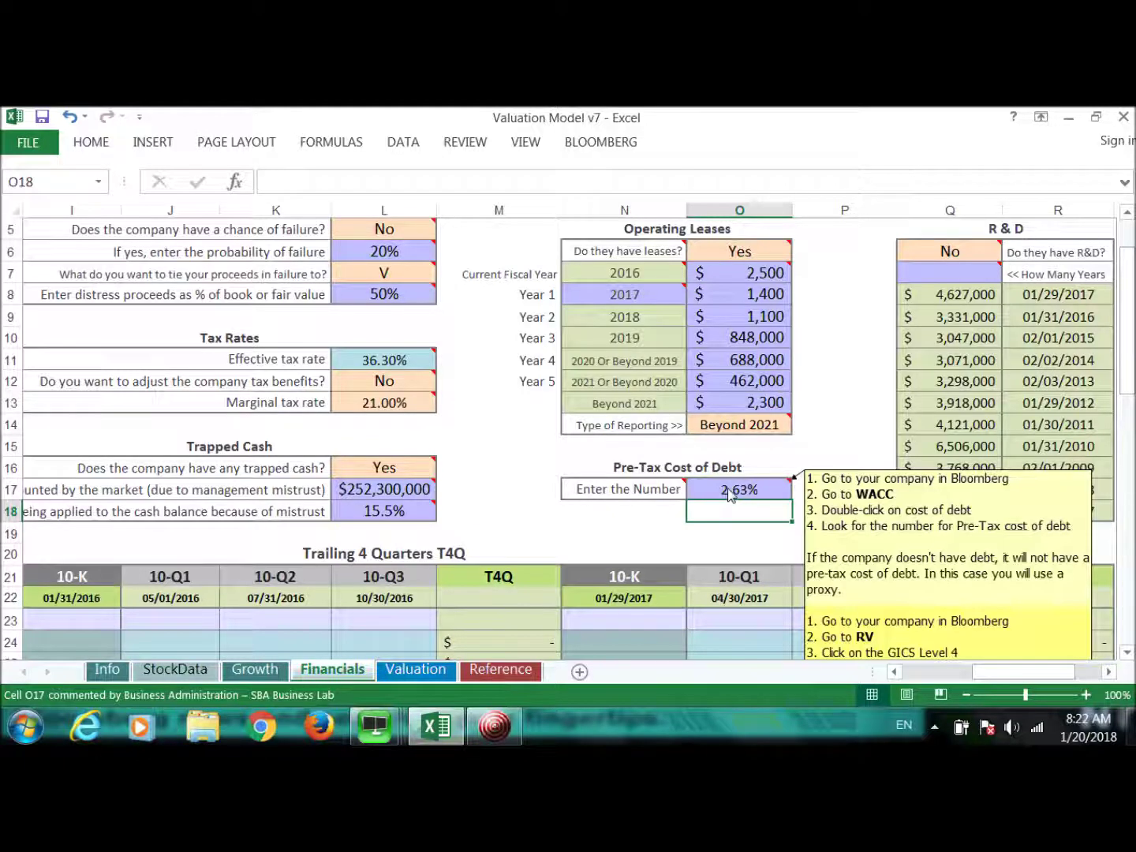
{"action": "mouse_move", "coordinate": [739, 492]}
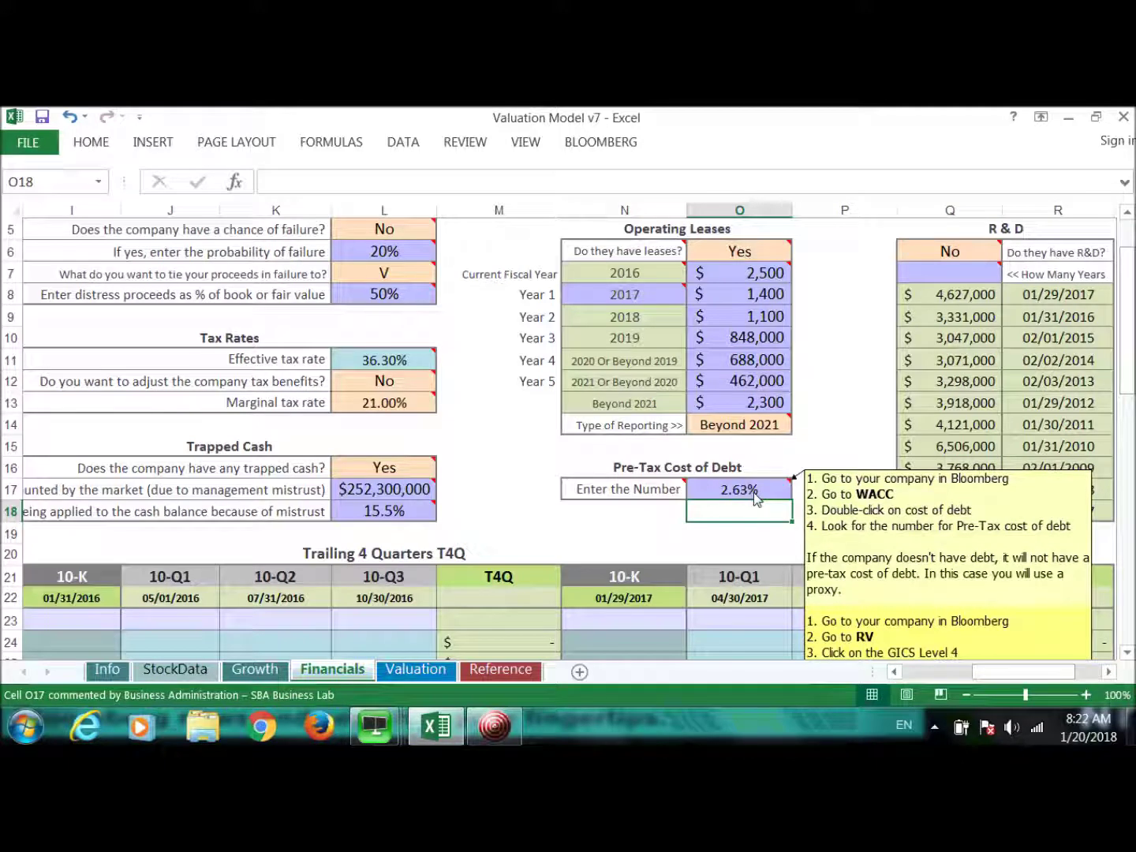